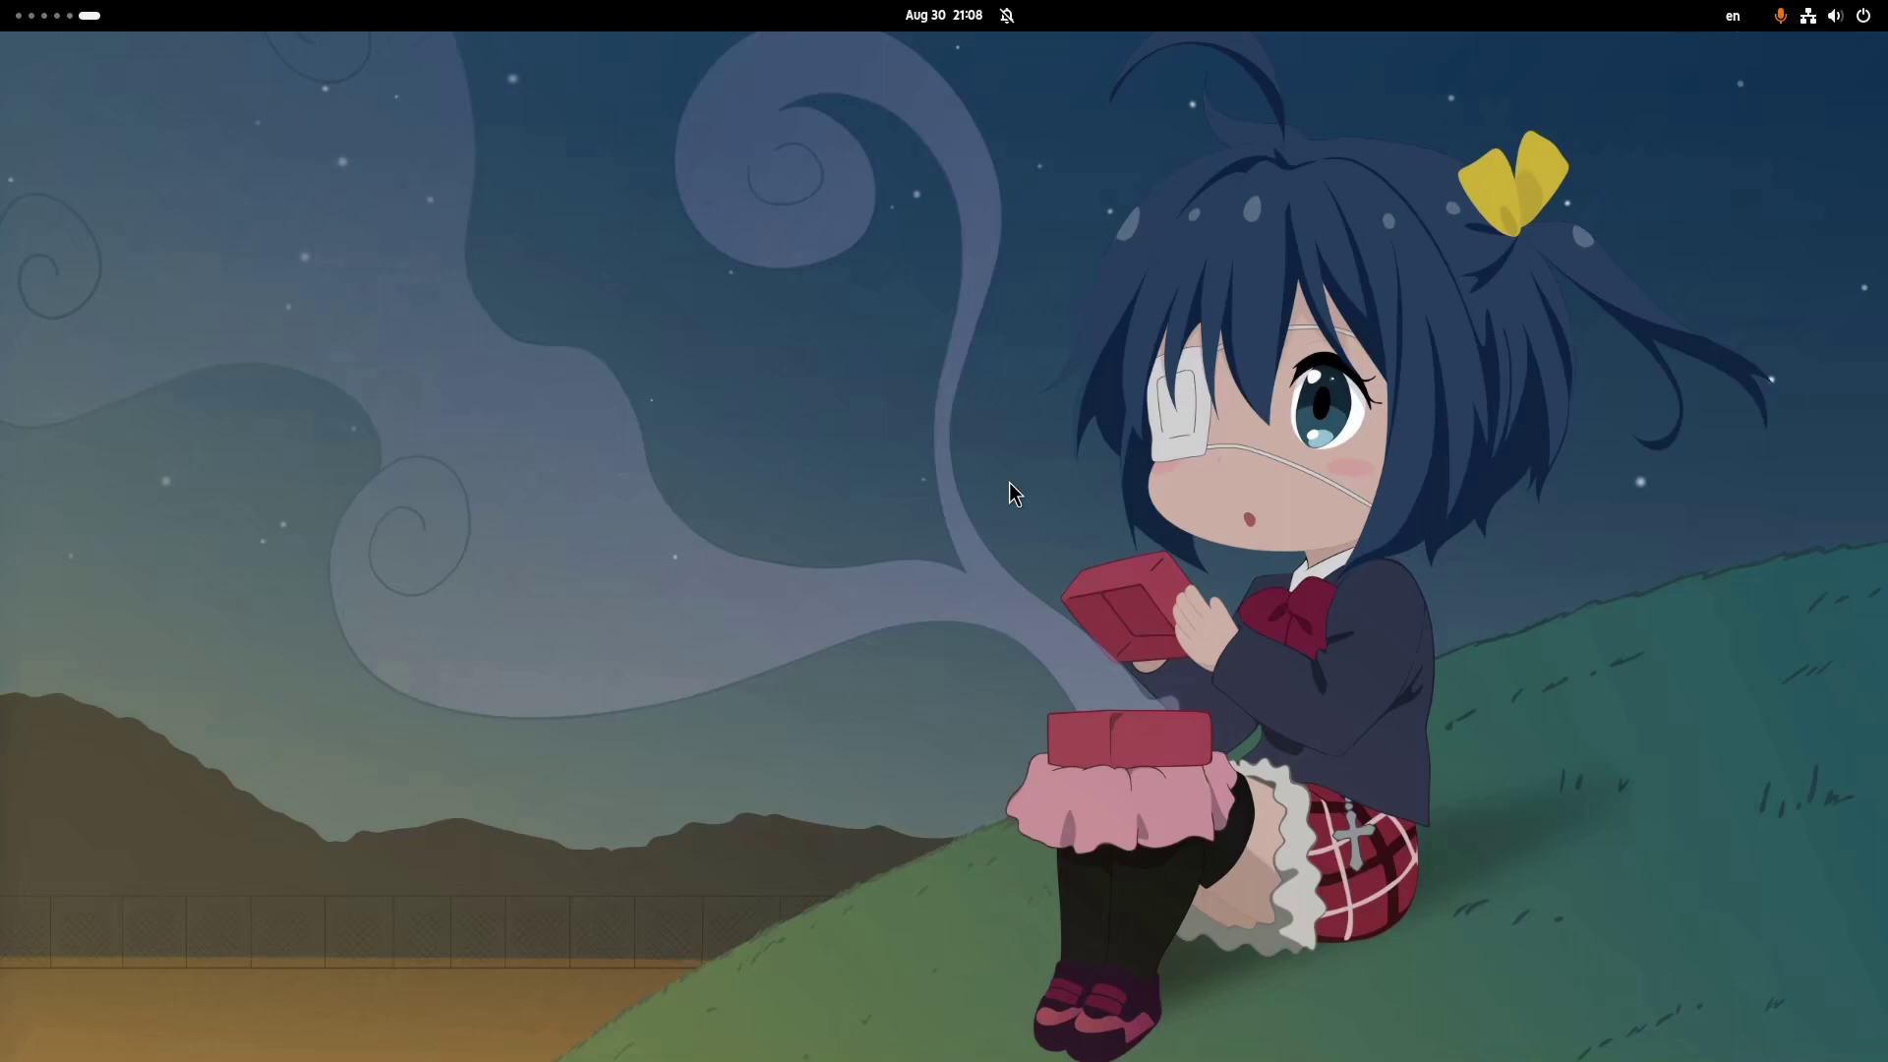
Open the GNOME Activities overview with the Super key to search for applications.
key("super")
Search 'ble' to launch Blender, dismiss the splash, and add a Video Editing workspace.
type("ble")
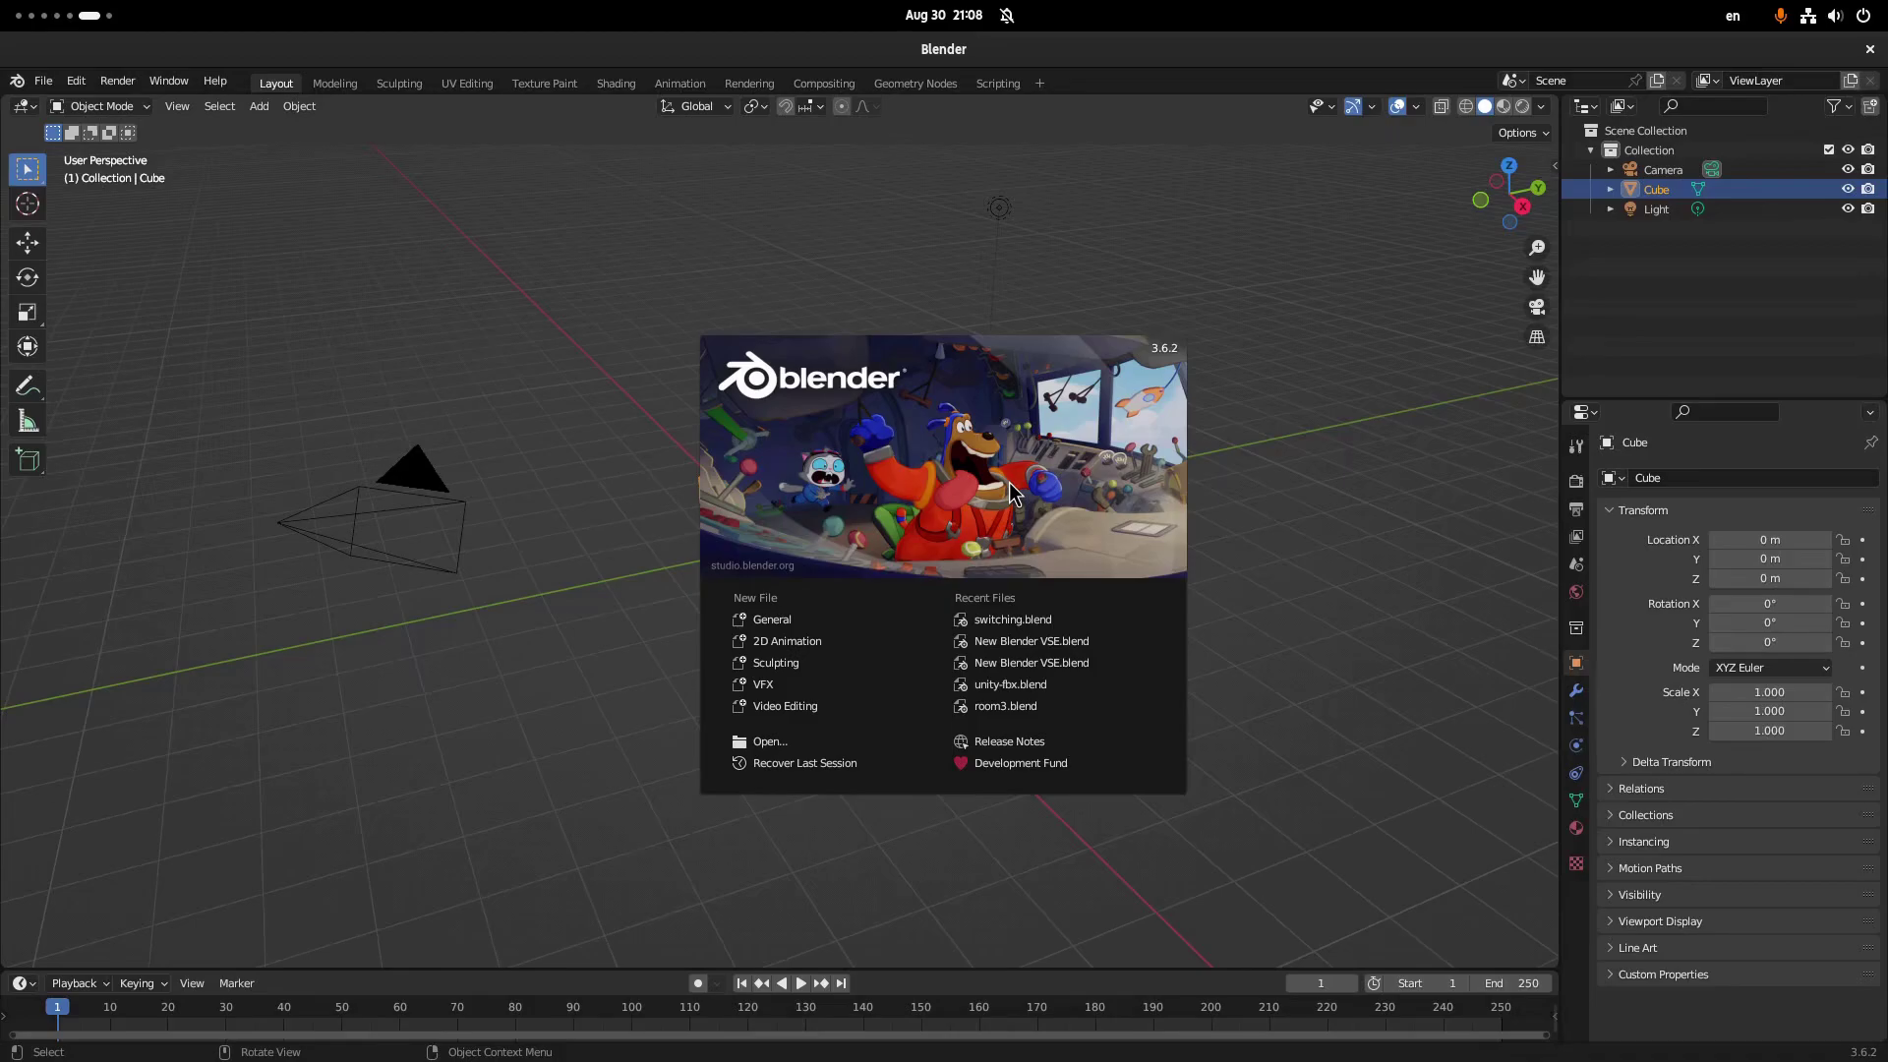
left_click(930, 260)
left_click(1037, 87)
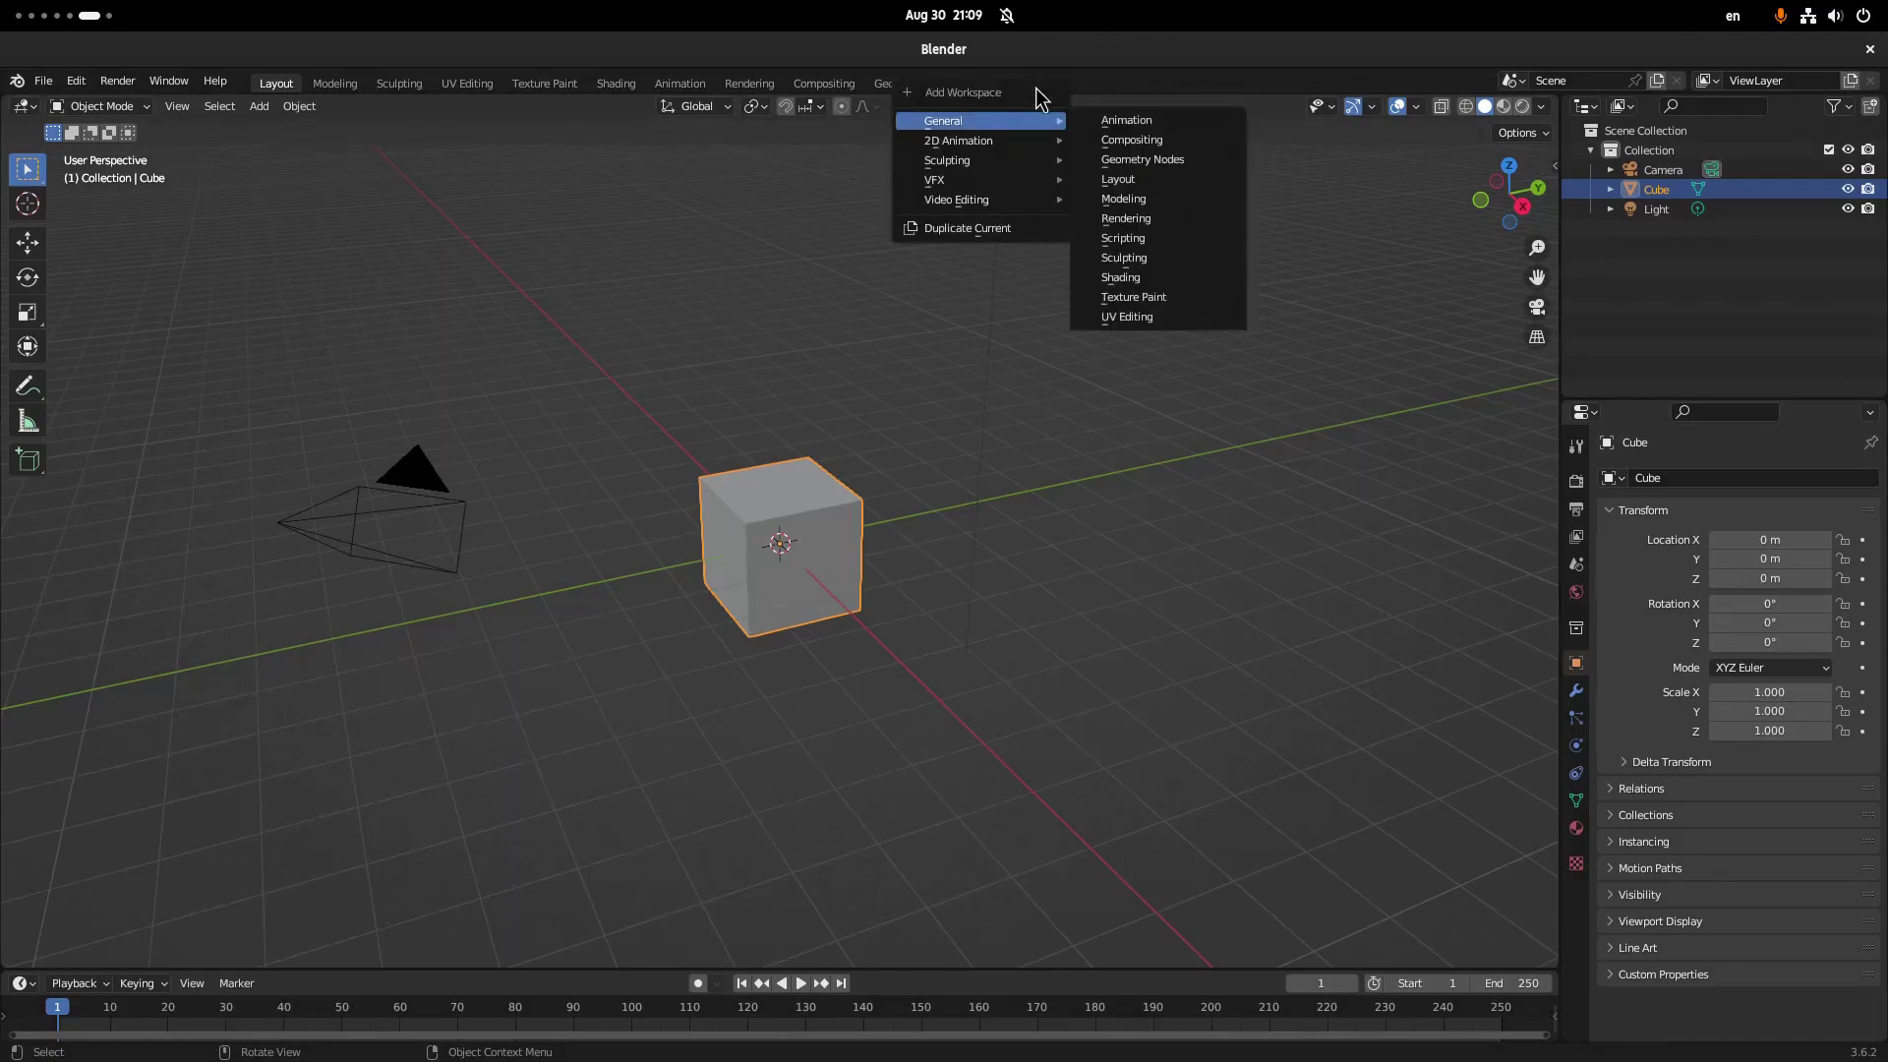
mouse_move(1003, 202)
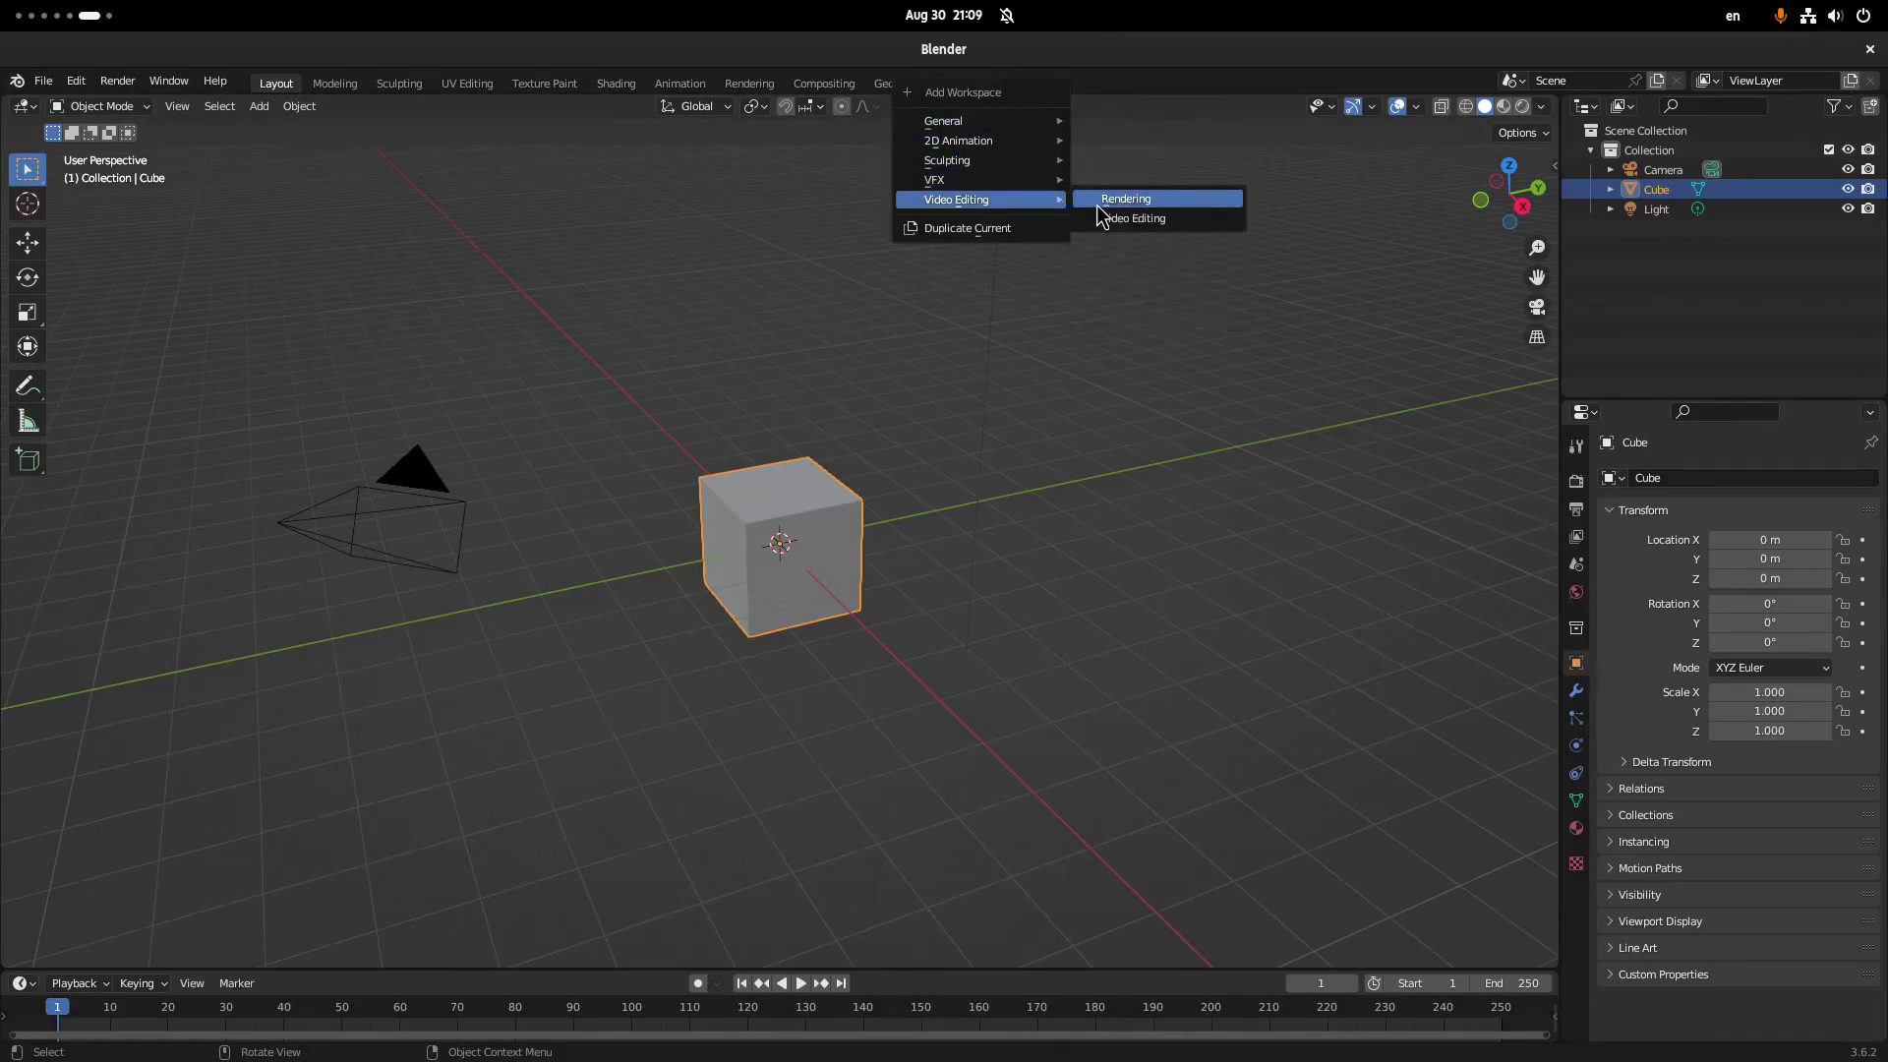
left_click(1134, 217)
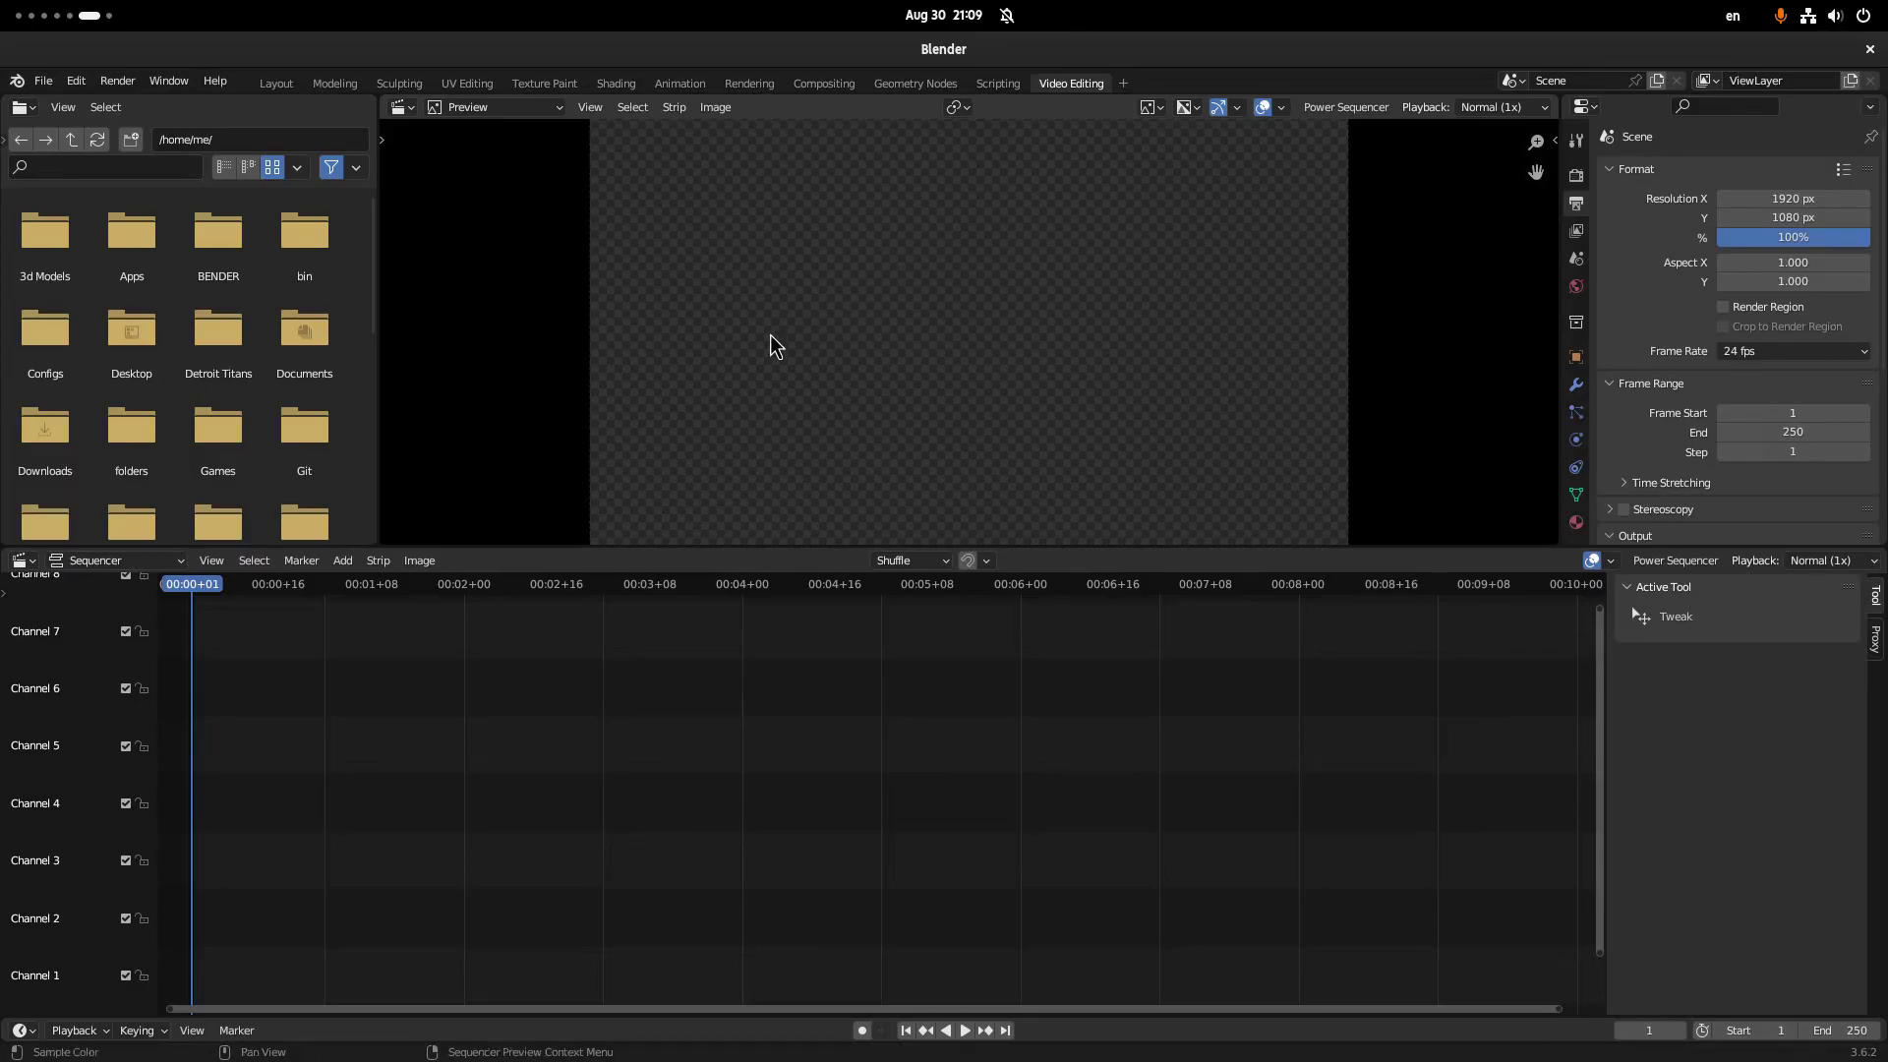
Split the sequencer into two side-by-side areas and make the left one a File Browser.
left_click_drag(5, 551, 556, 583)
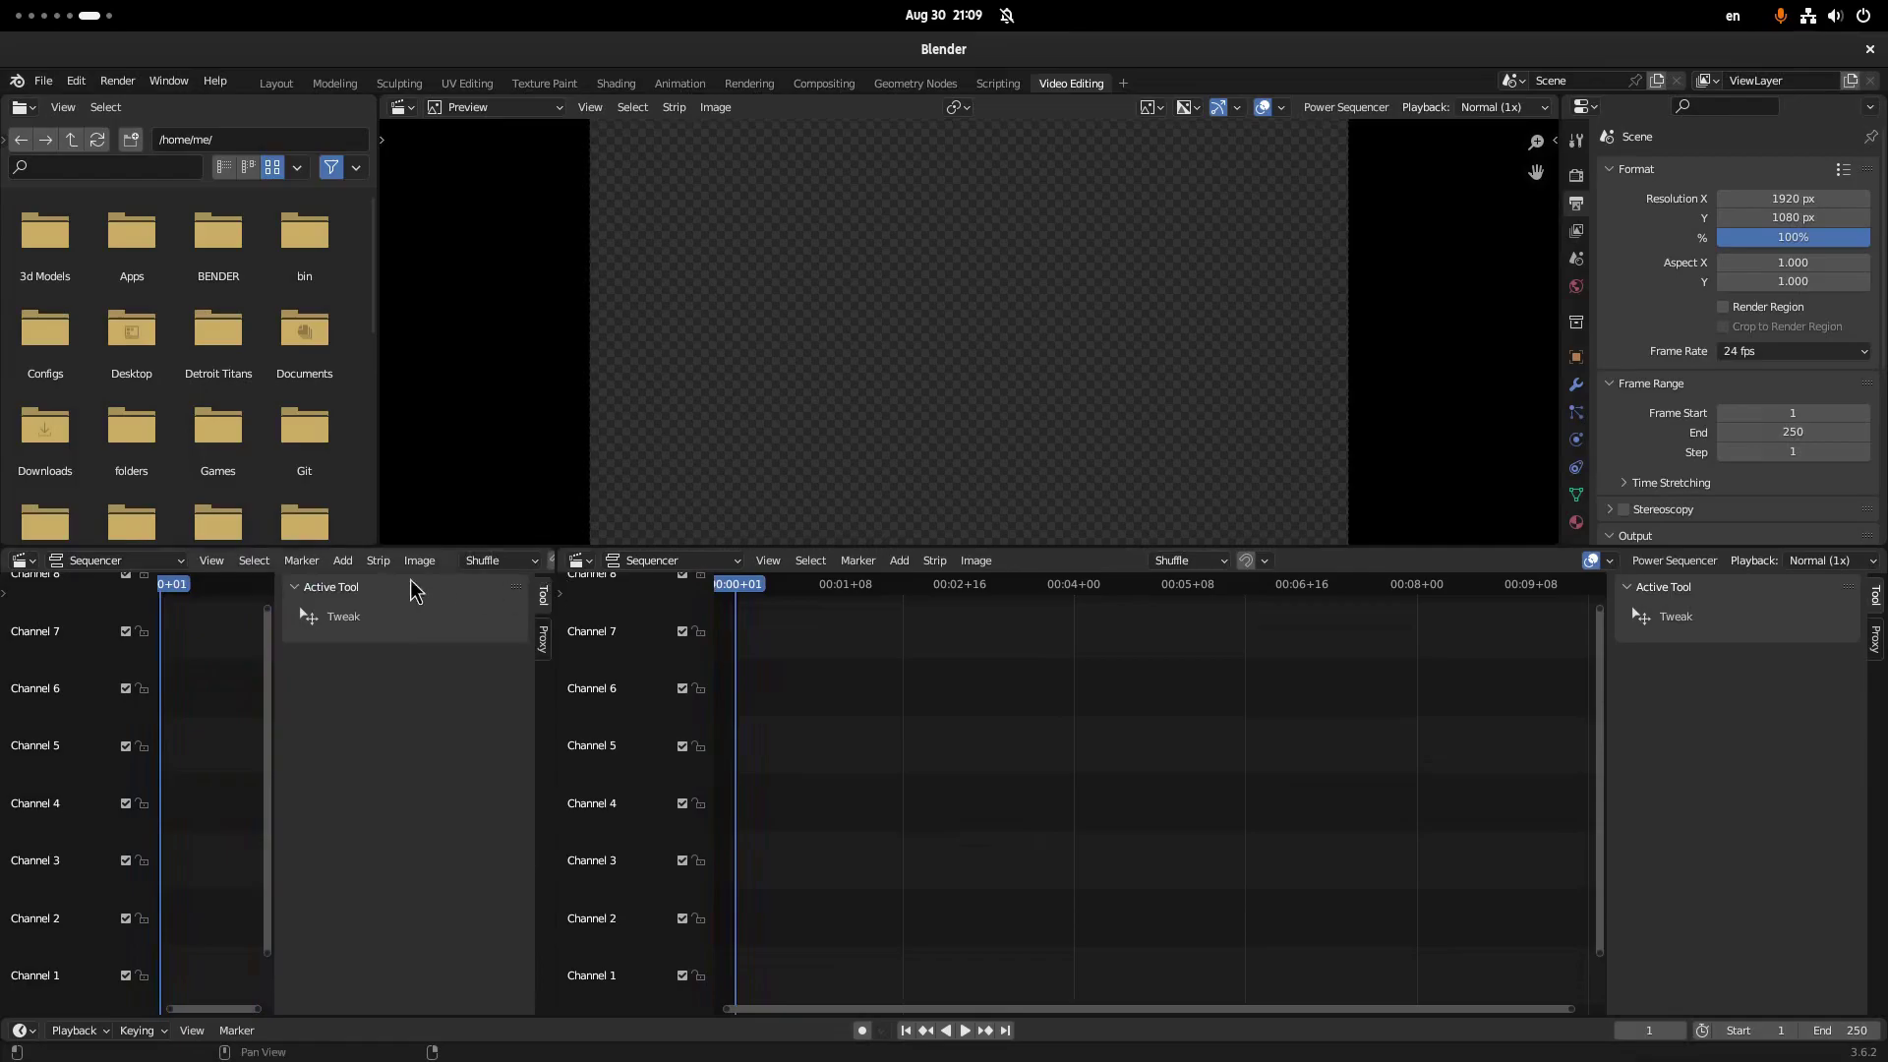
left_click(27, 563)
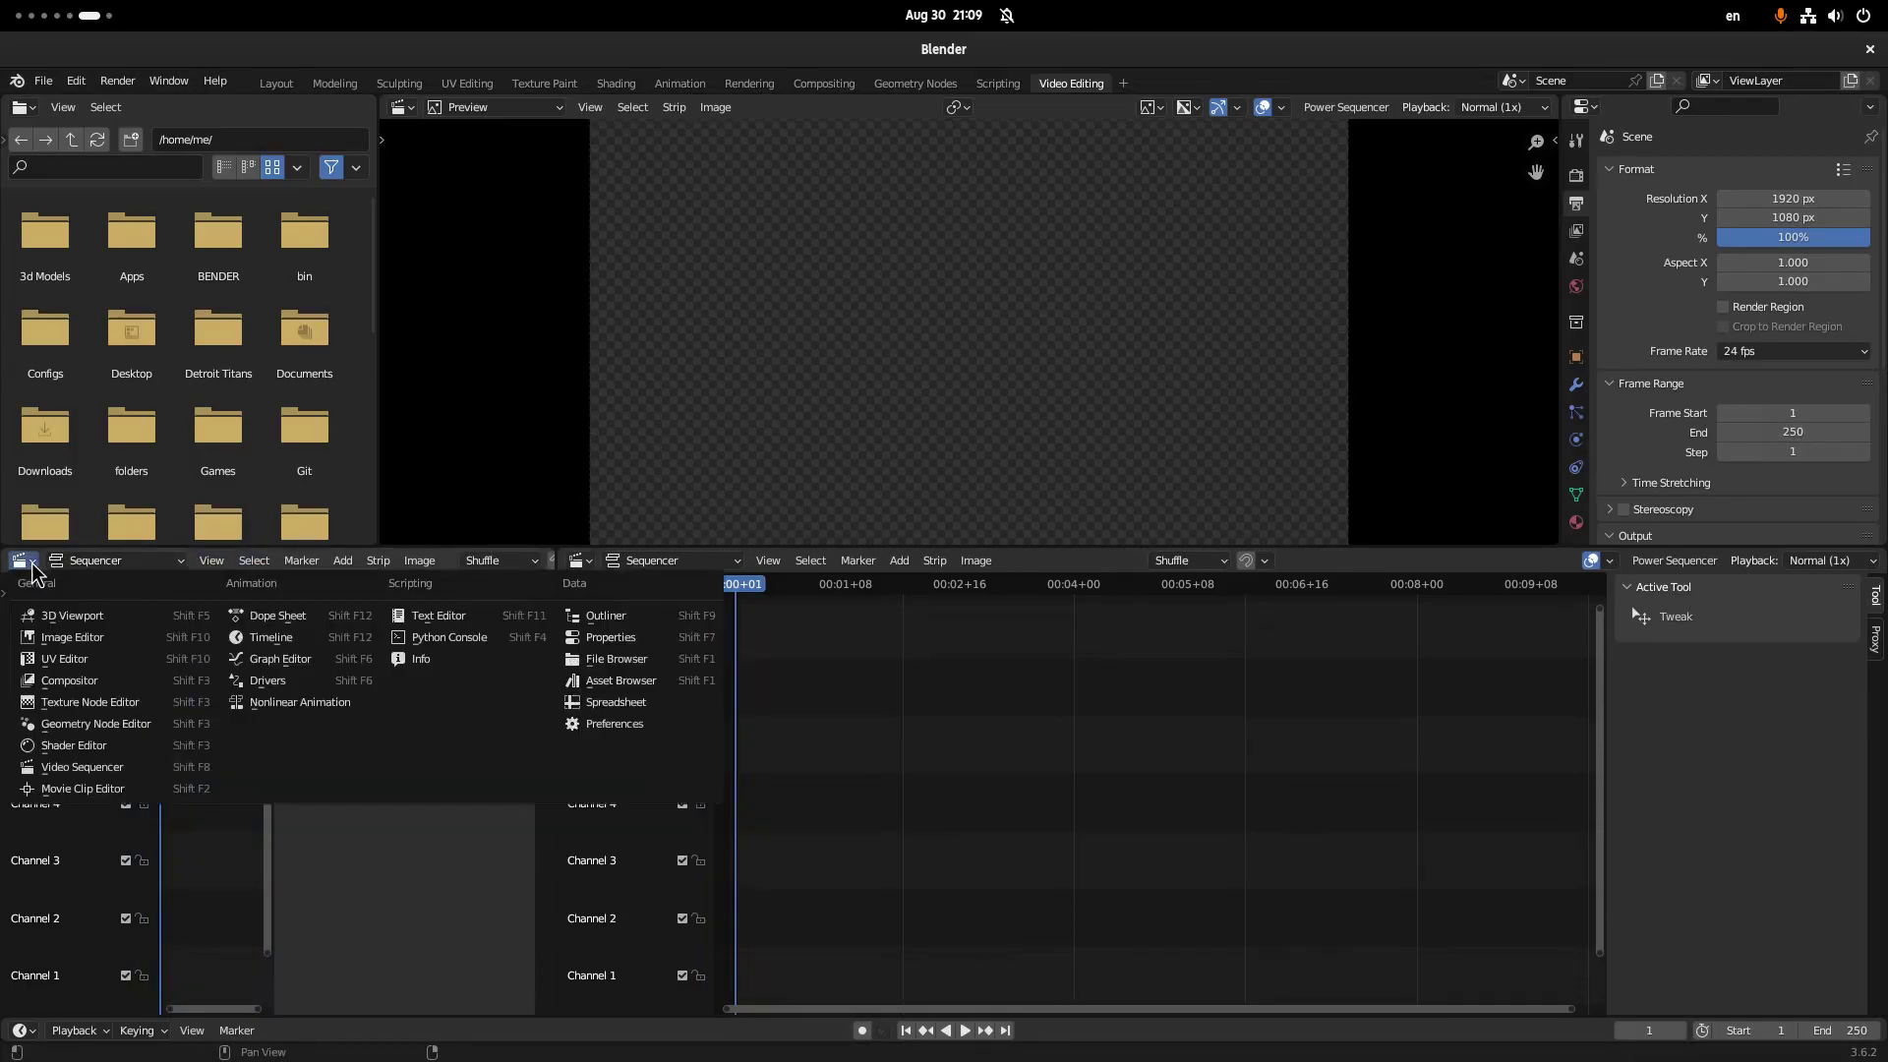
left_click(620, 661)
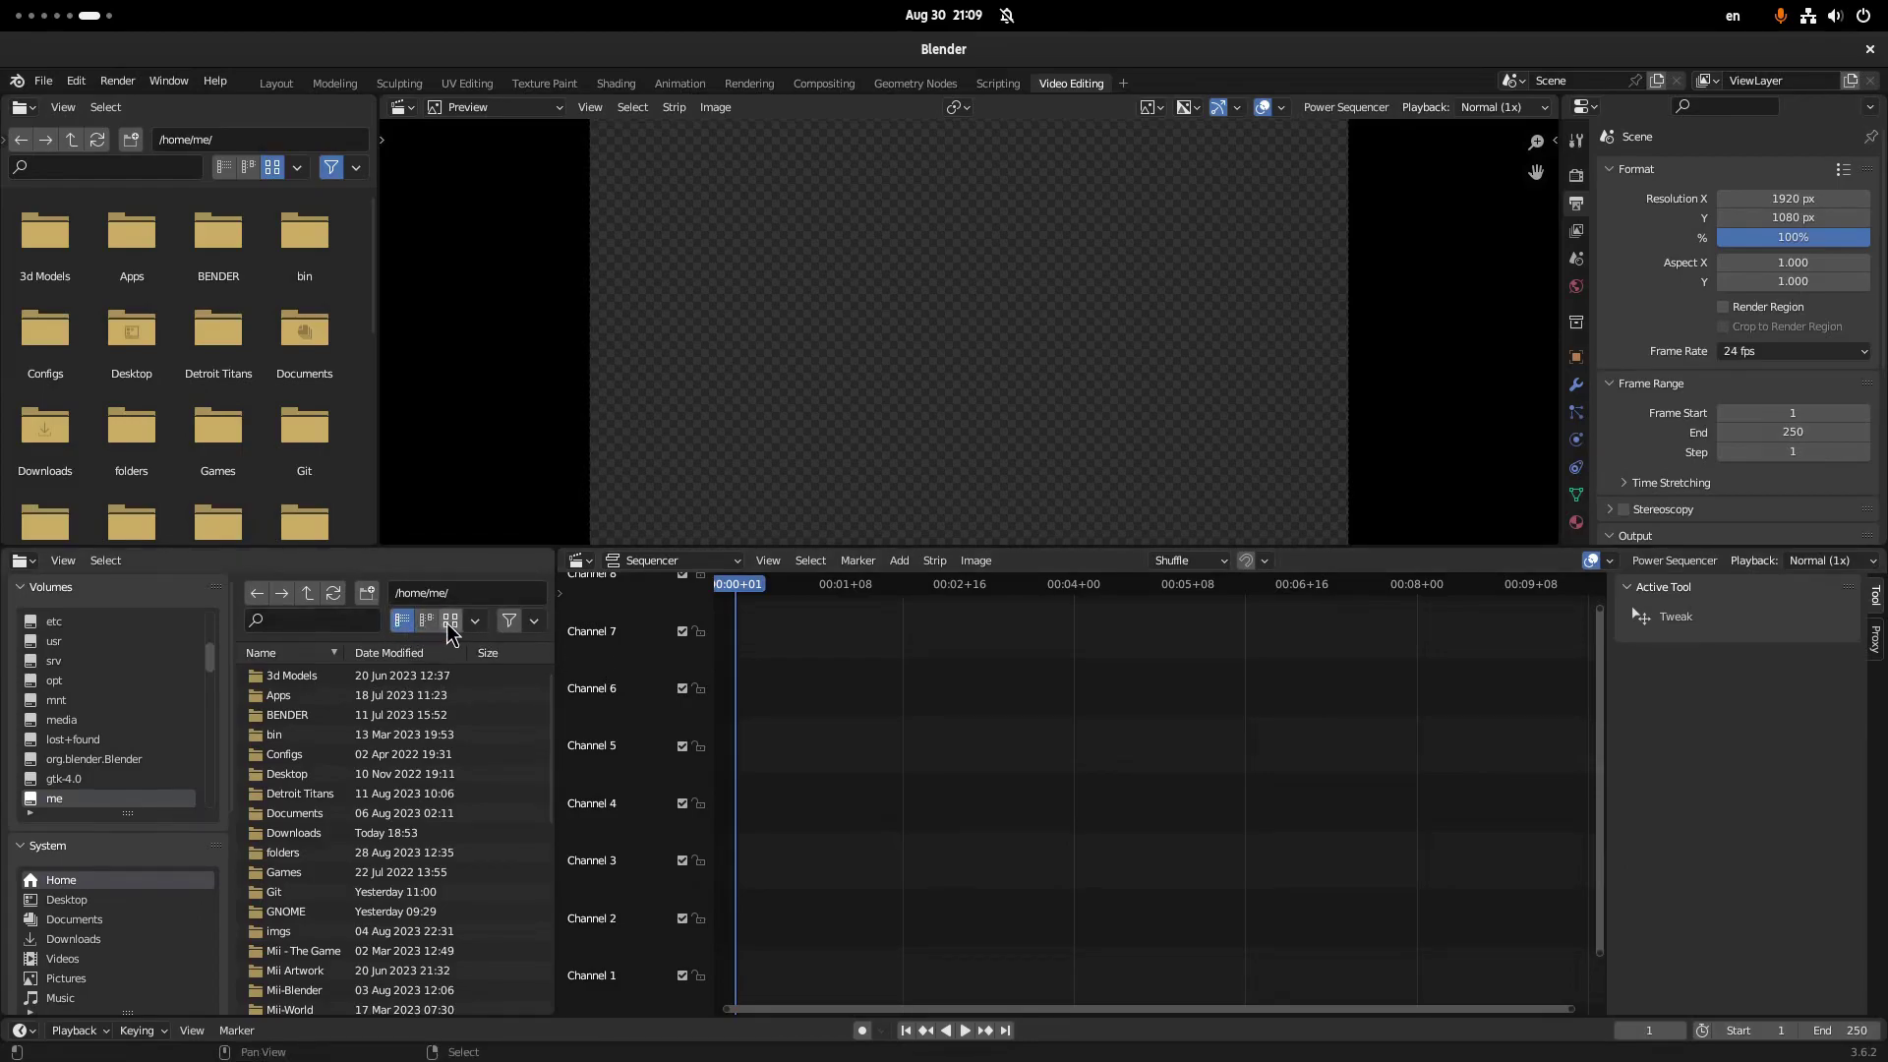
Hide the file browser's Source List sidebar and its Date column.
left_click(79, 566)
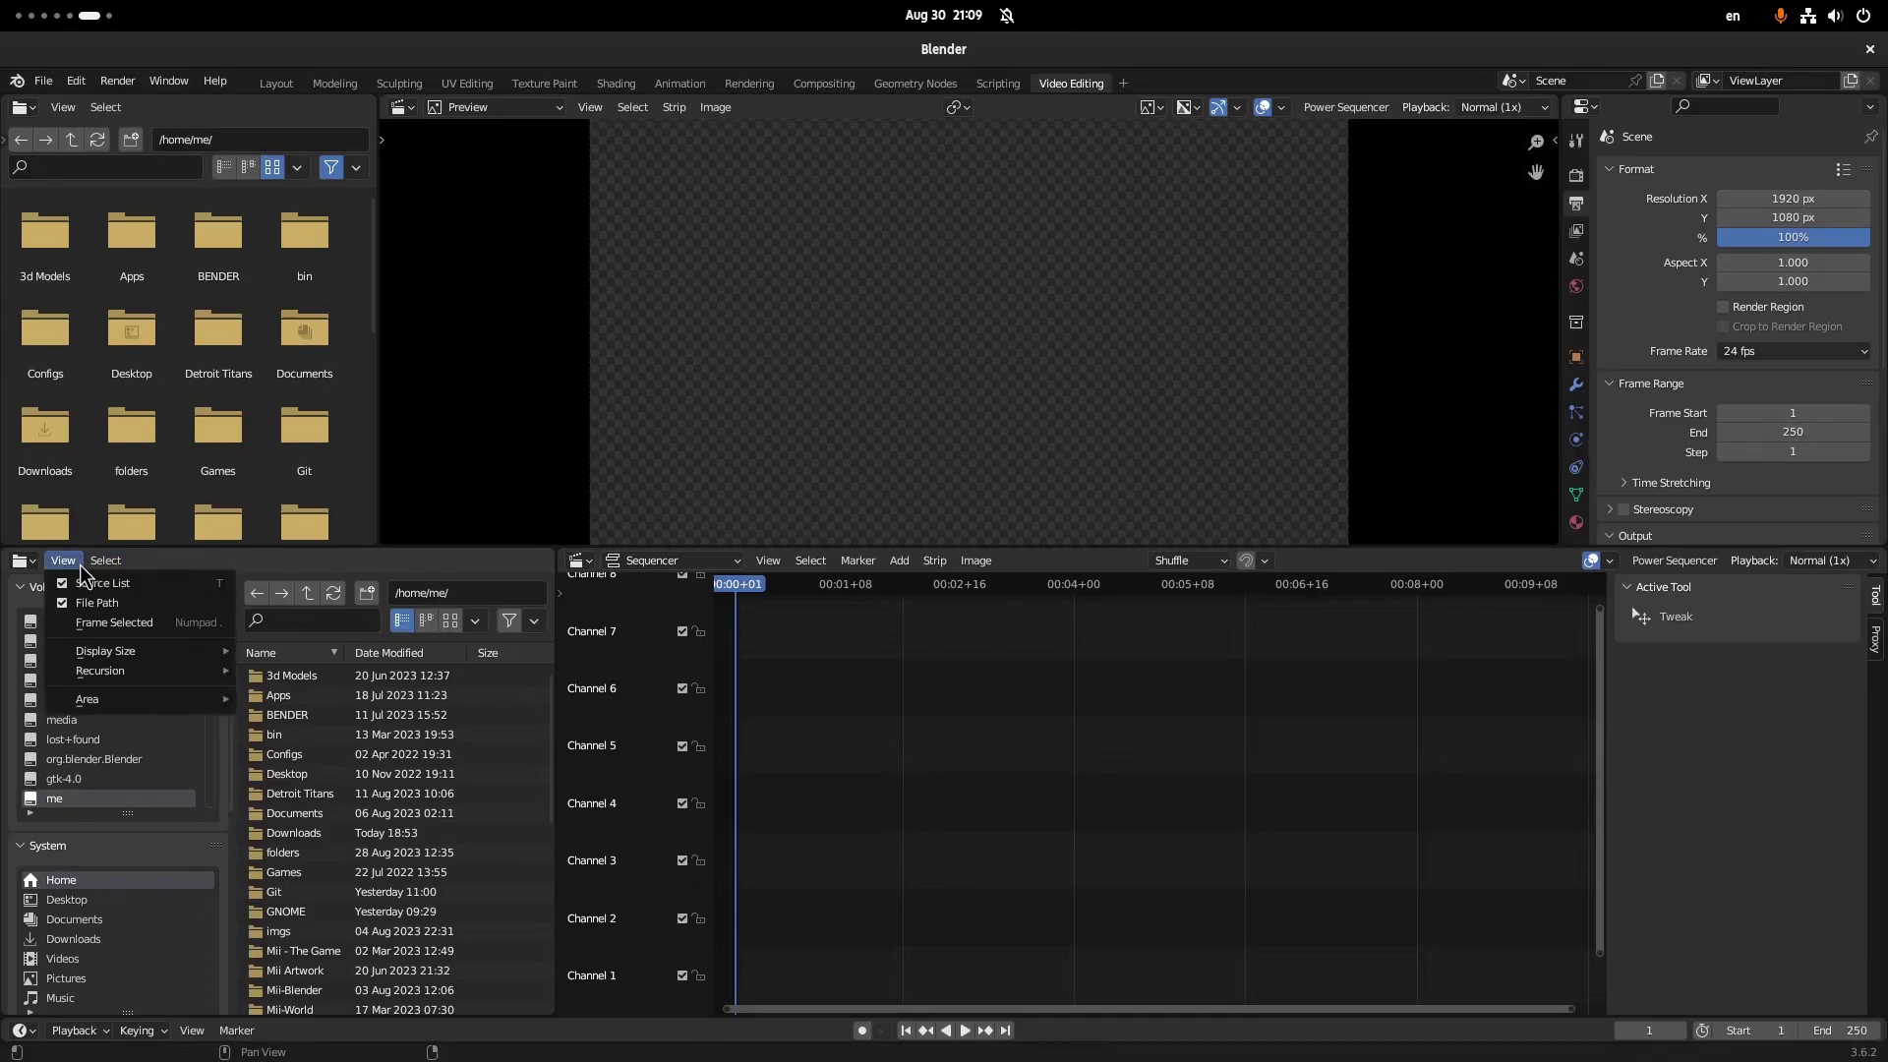
left_click(63, 563)
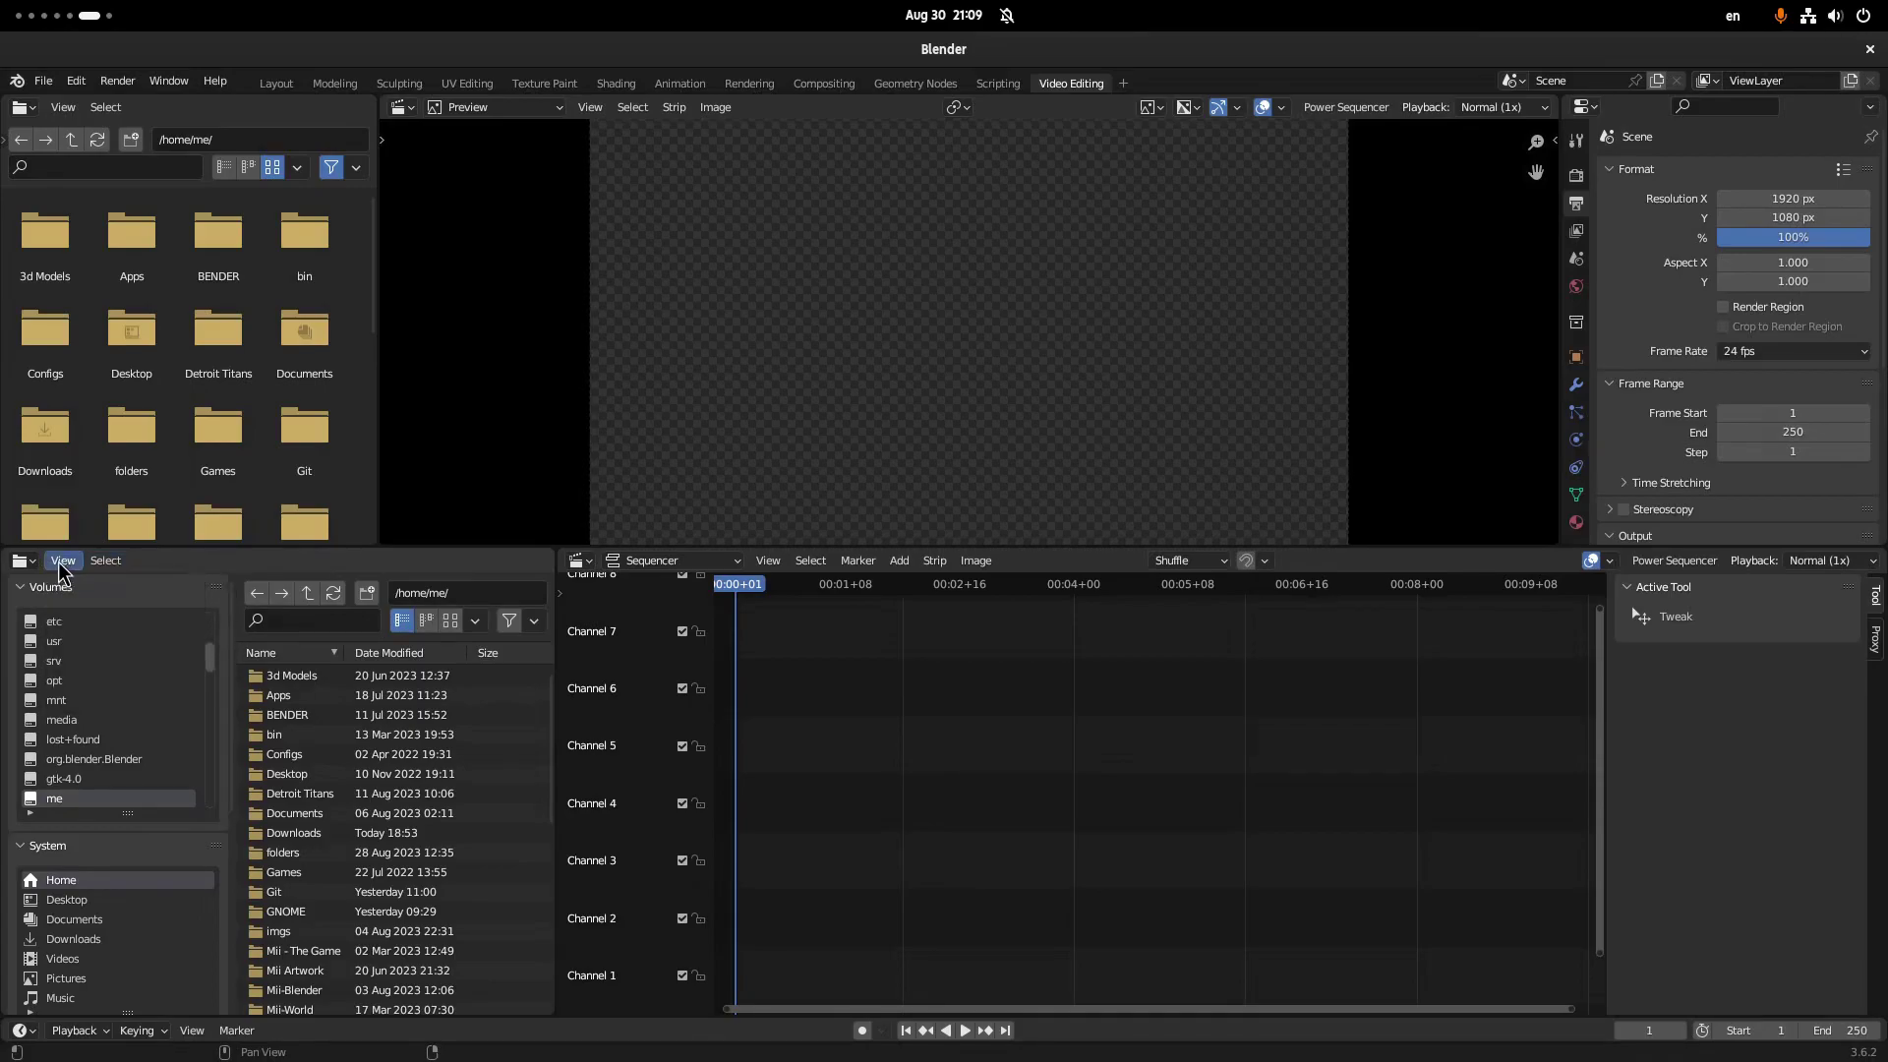
left_click(63, 563)
left_click(71, 583)
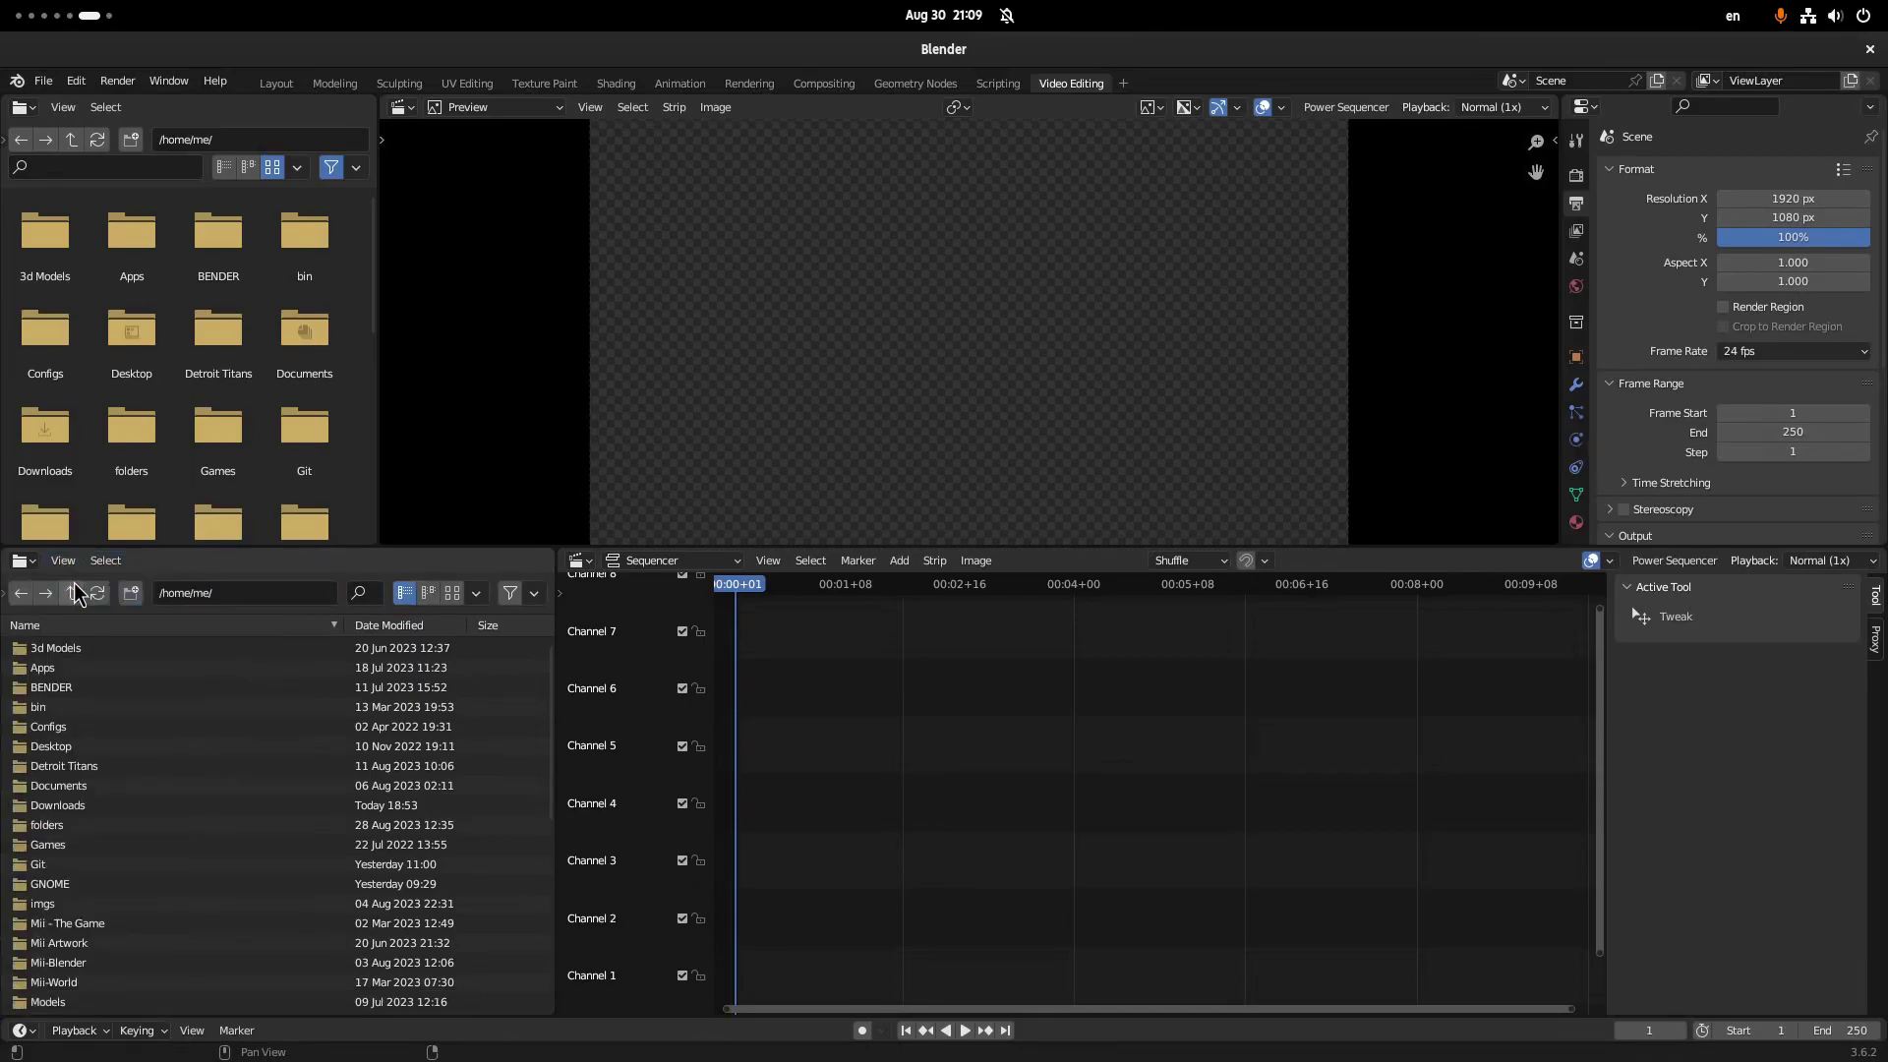
left_click(477, 594)
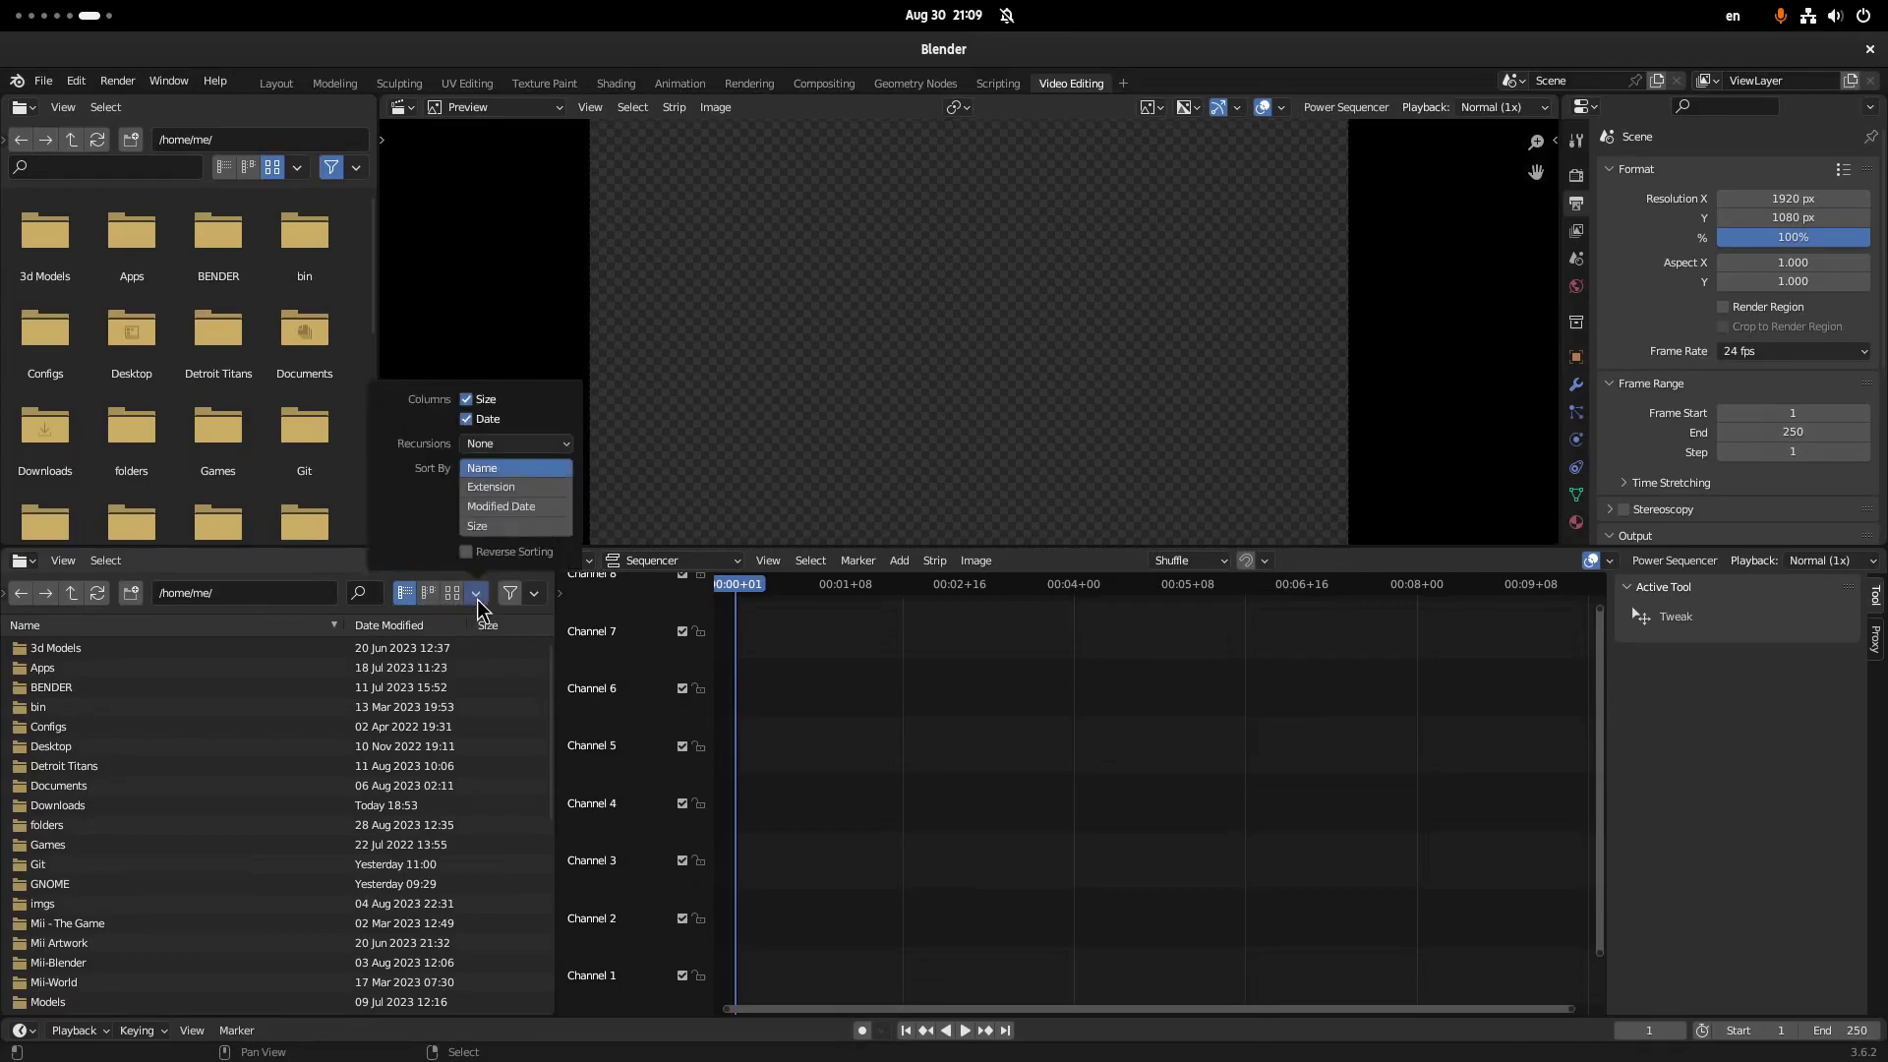
left_click(467, 420)
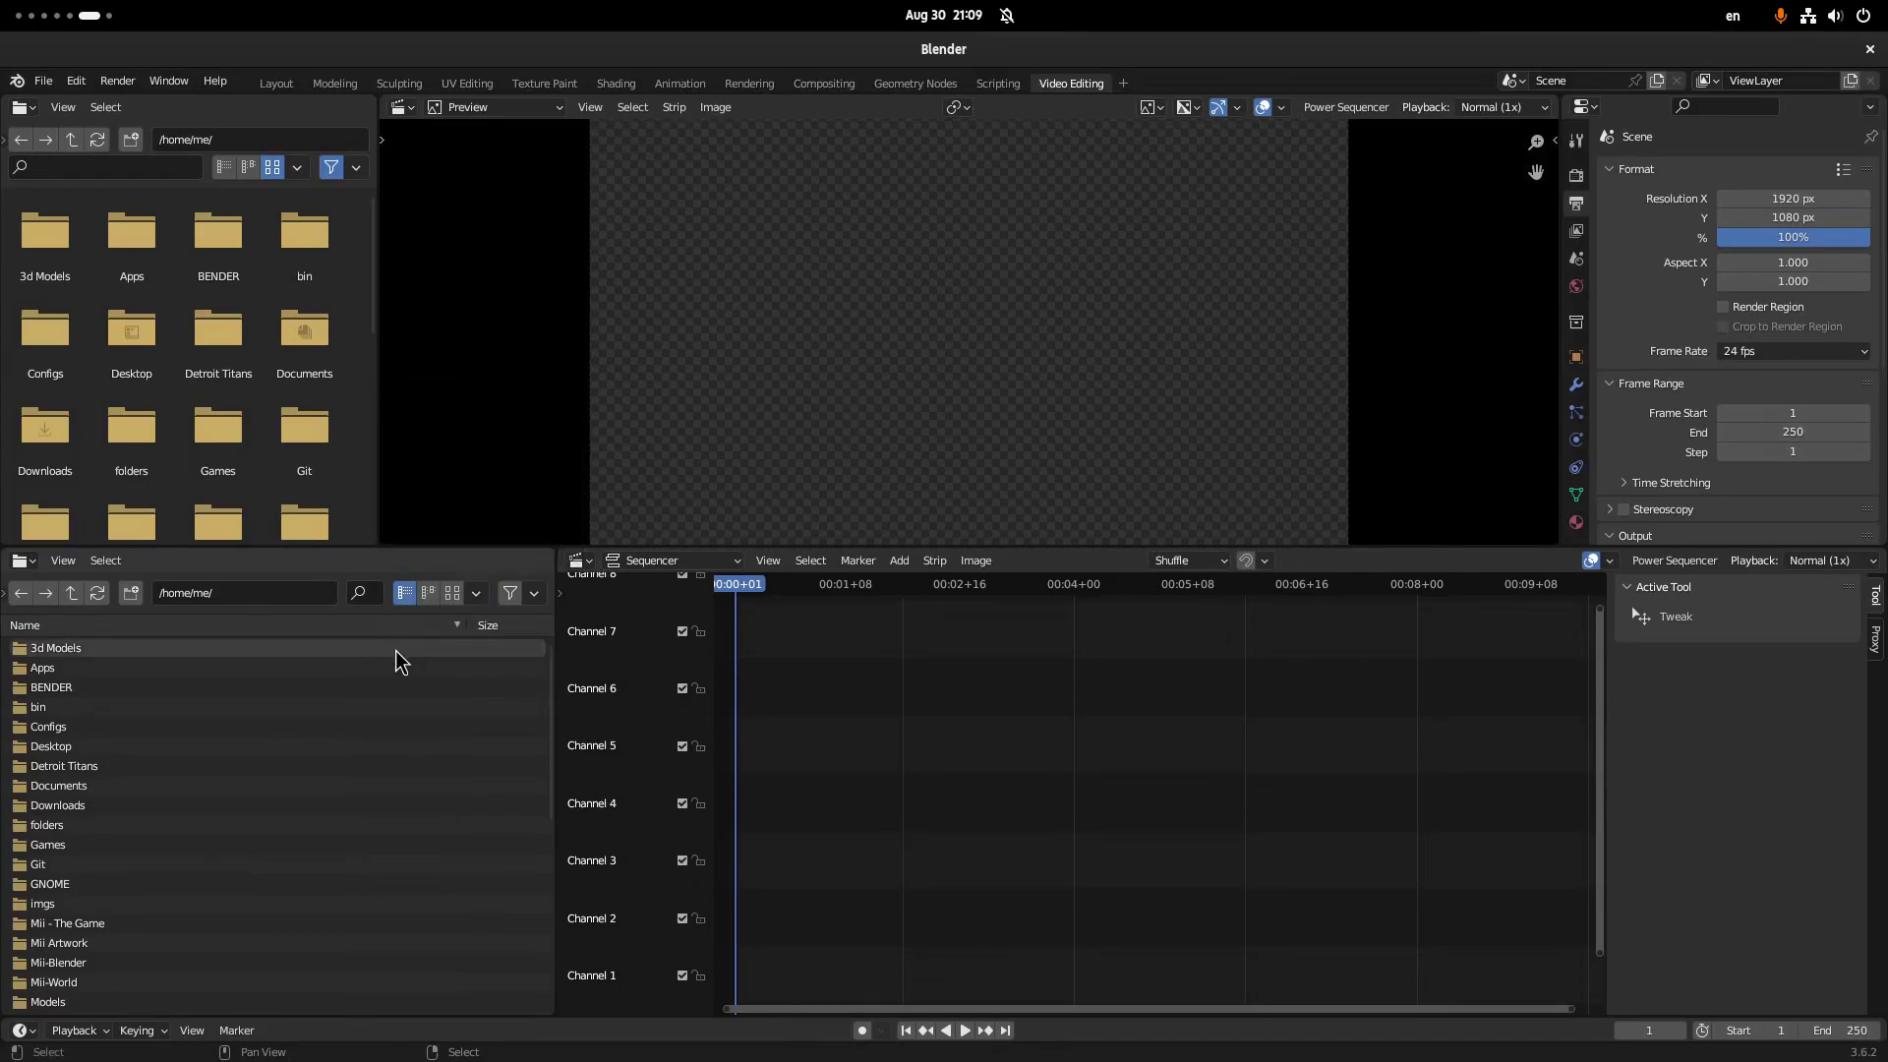
Point the file browser at /home/me/Videos/ and narrow it to widen the sequencer.
left_click(266, 593)
left_click(270, 594)
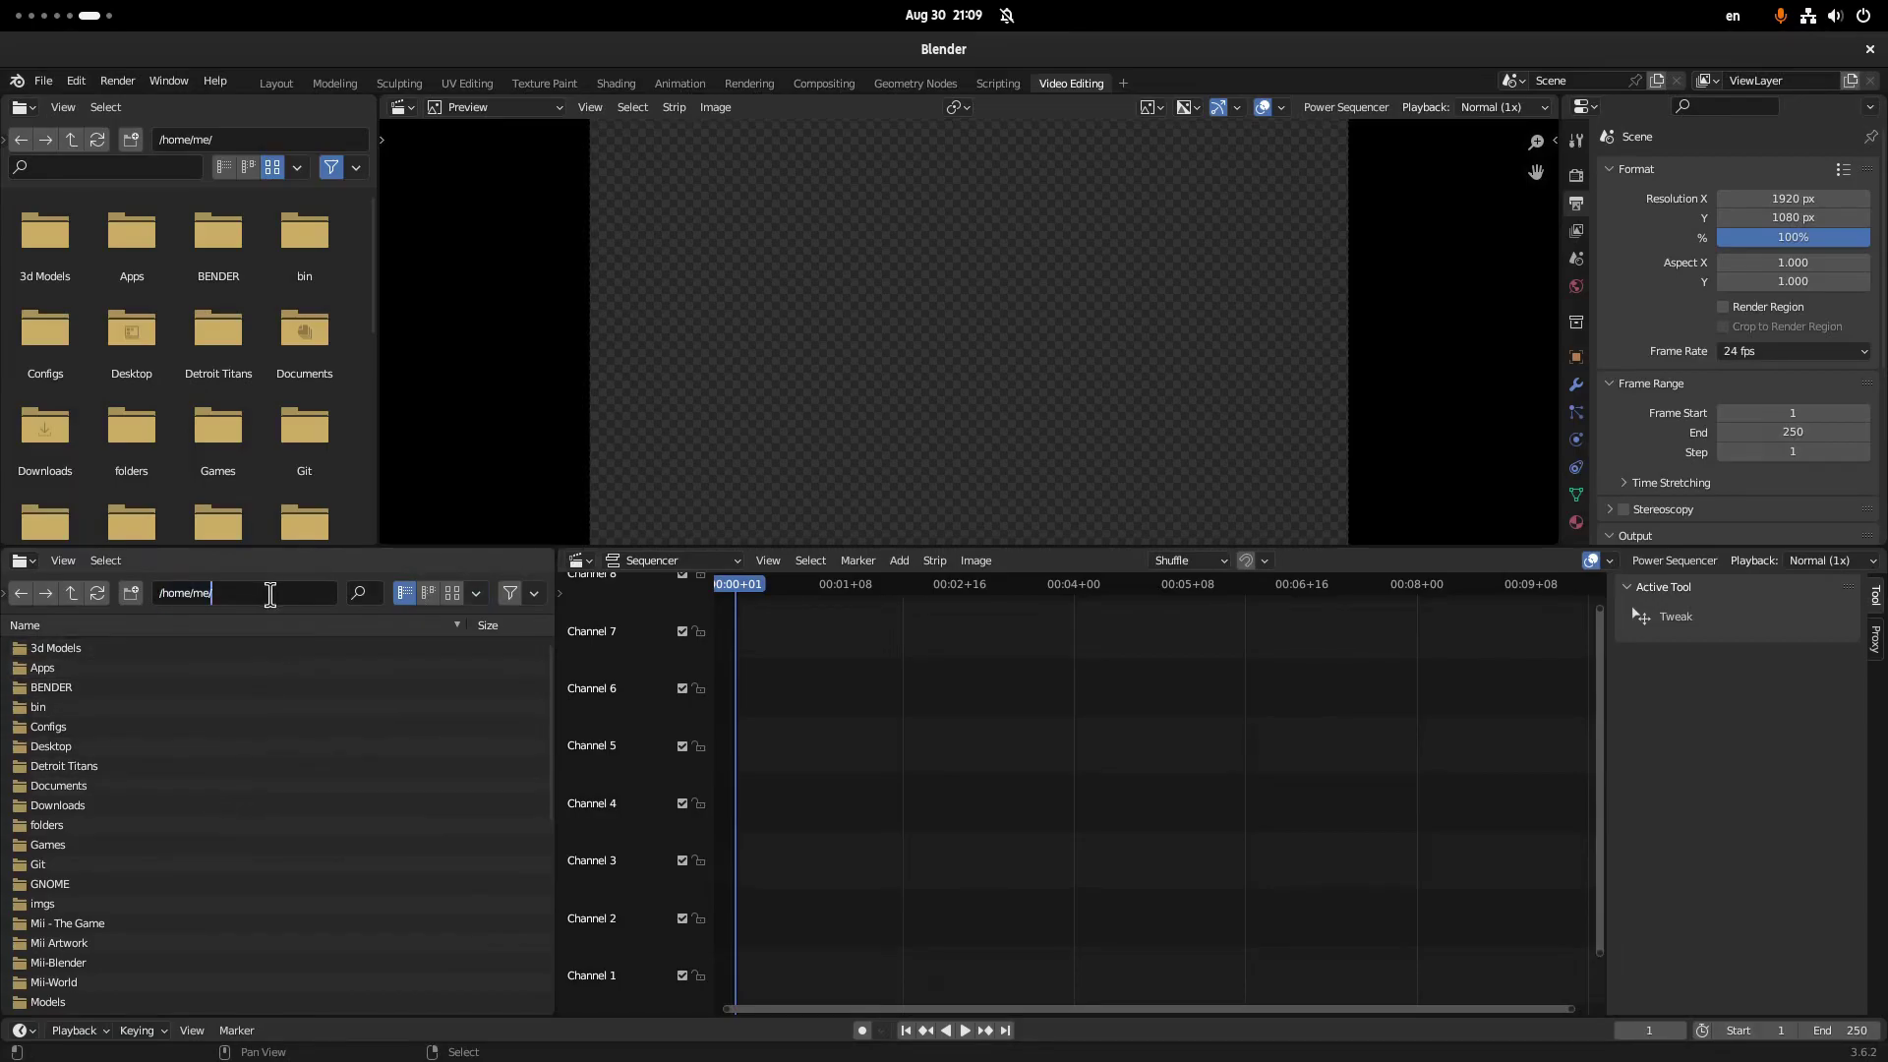
type("Videos")
key("Return")
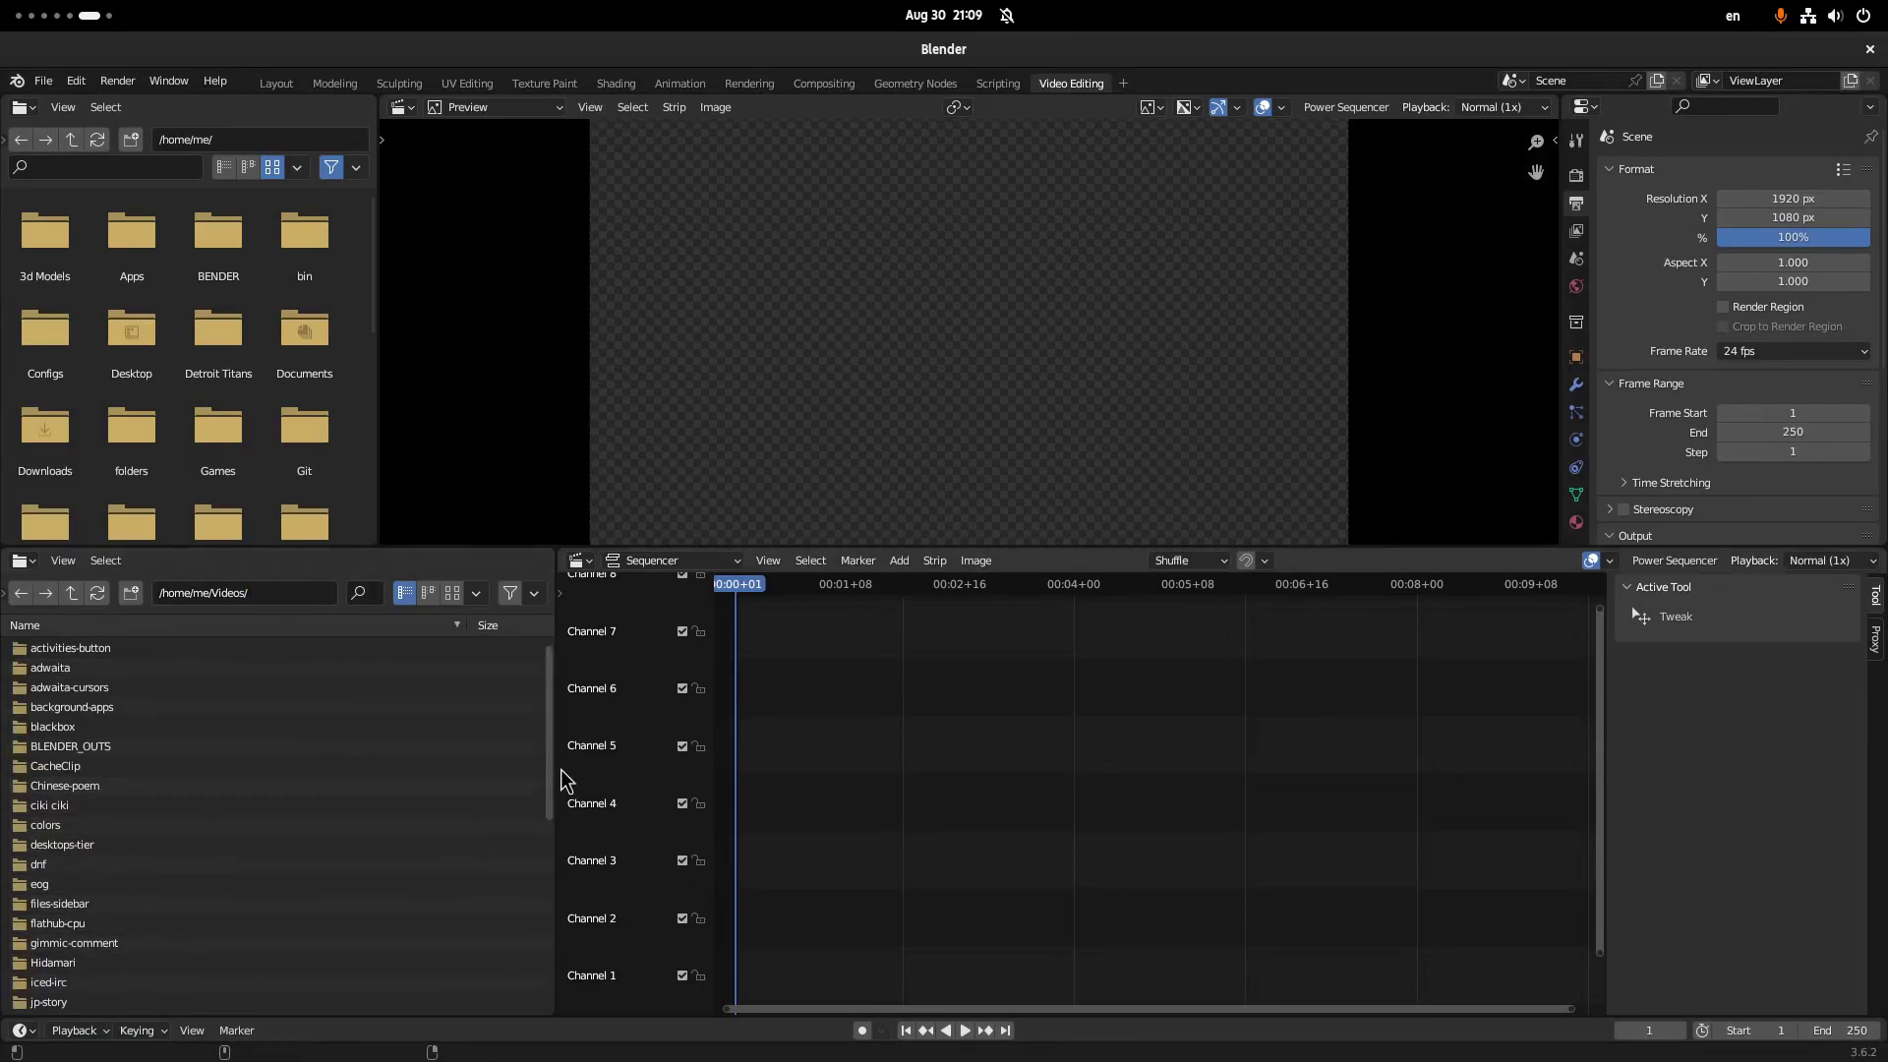
left_click_drag(557, 765, 410, 769)
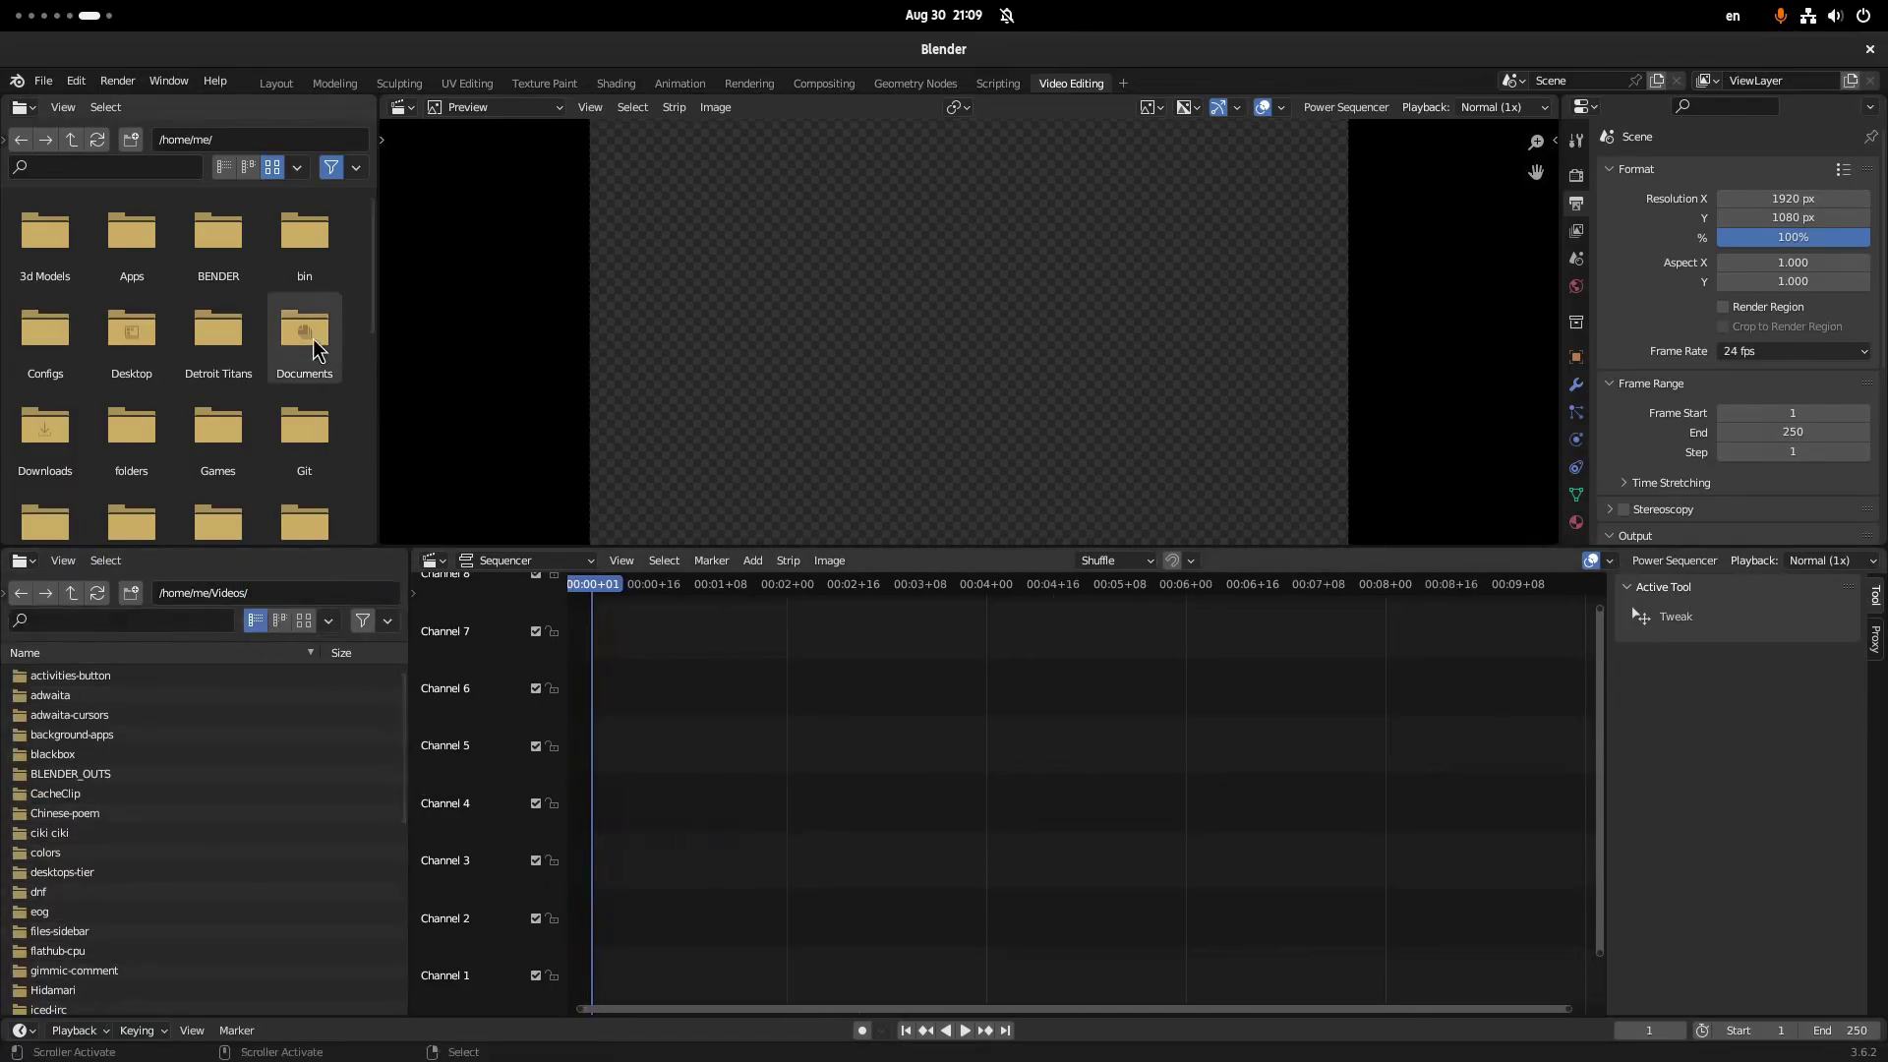
Turn the top-left area into a Dope Sheet, show the Preview sidebar, and widen the Dope Sheet.
left_click(24, 109)
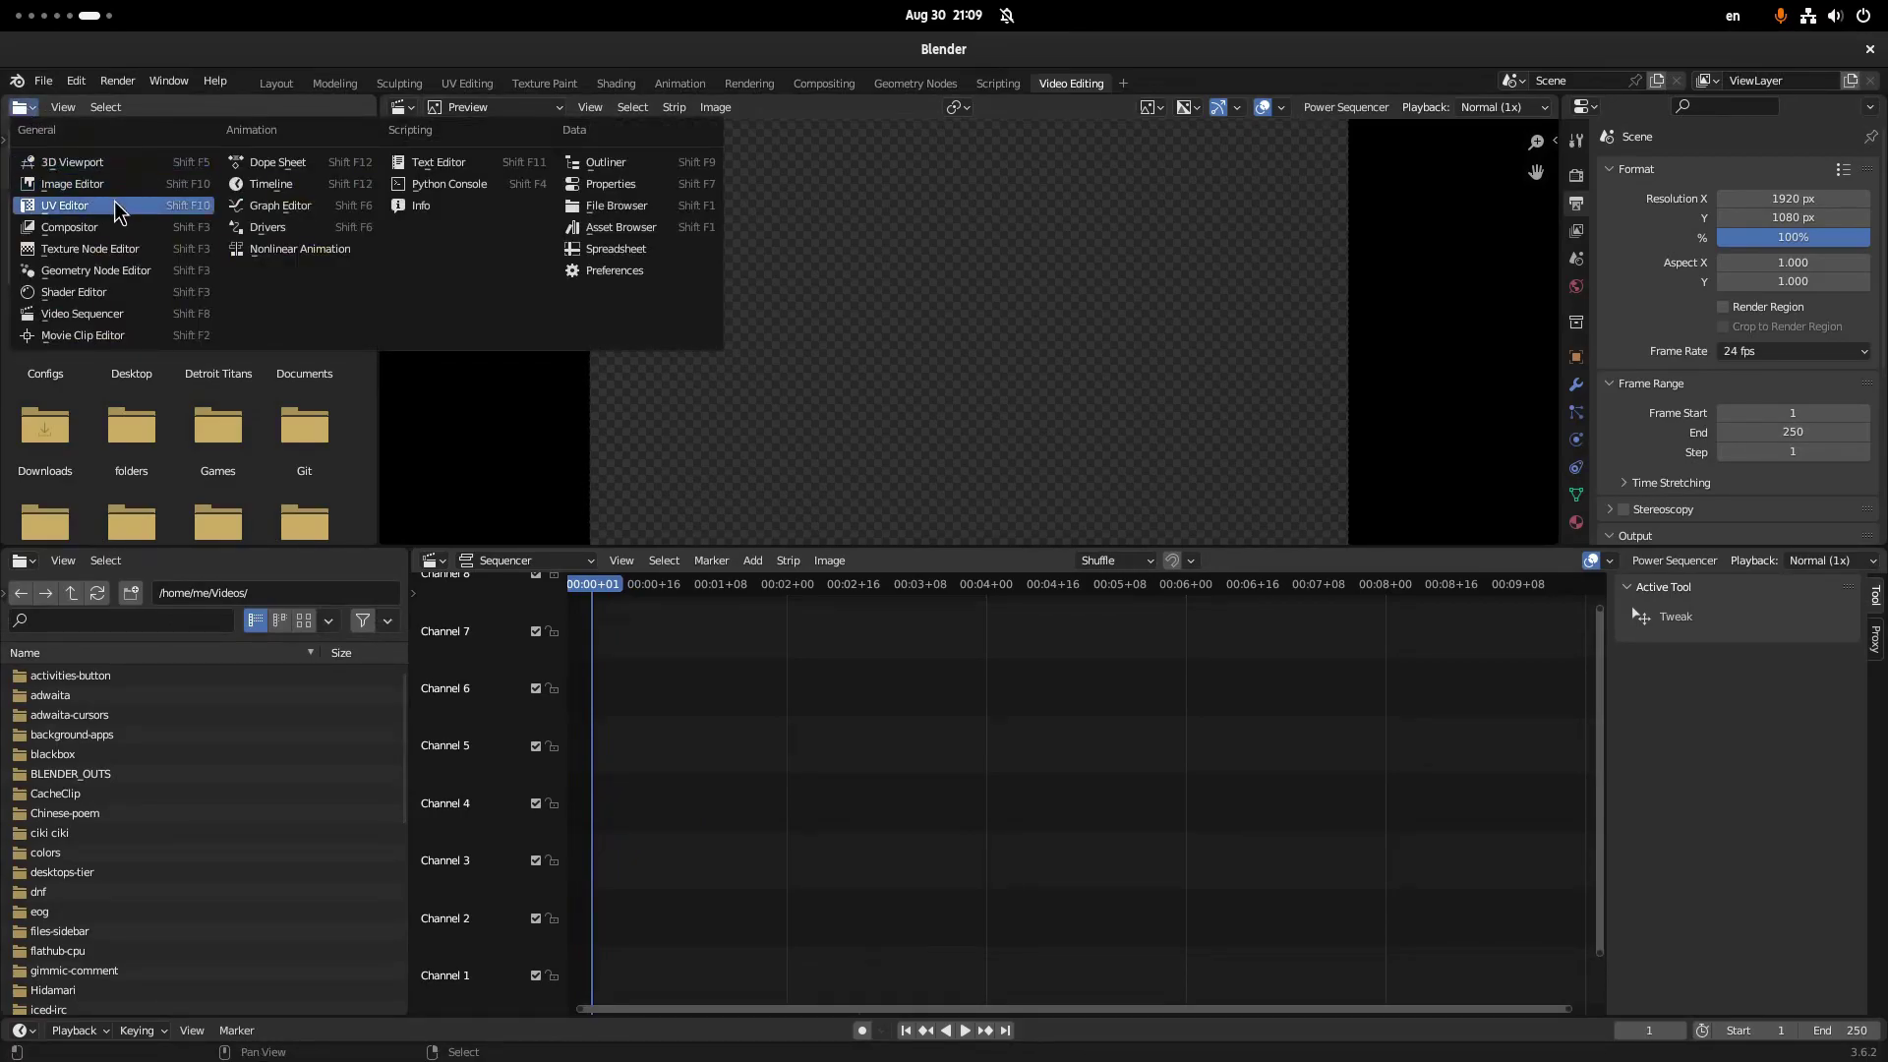
left_click(275, 165)
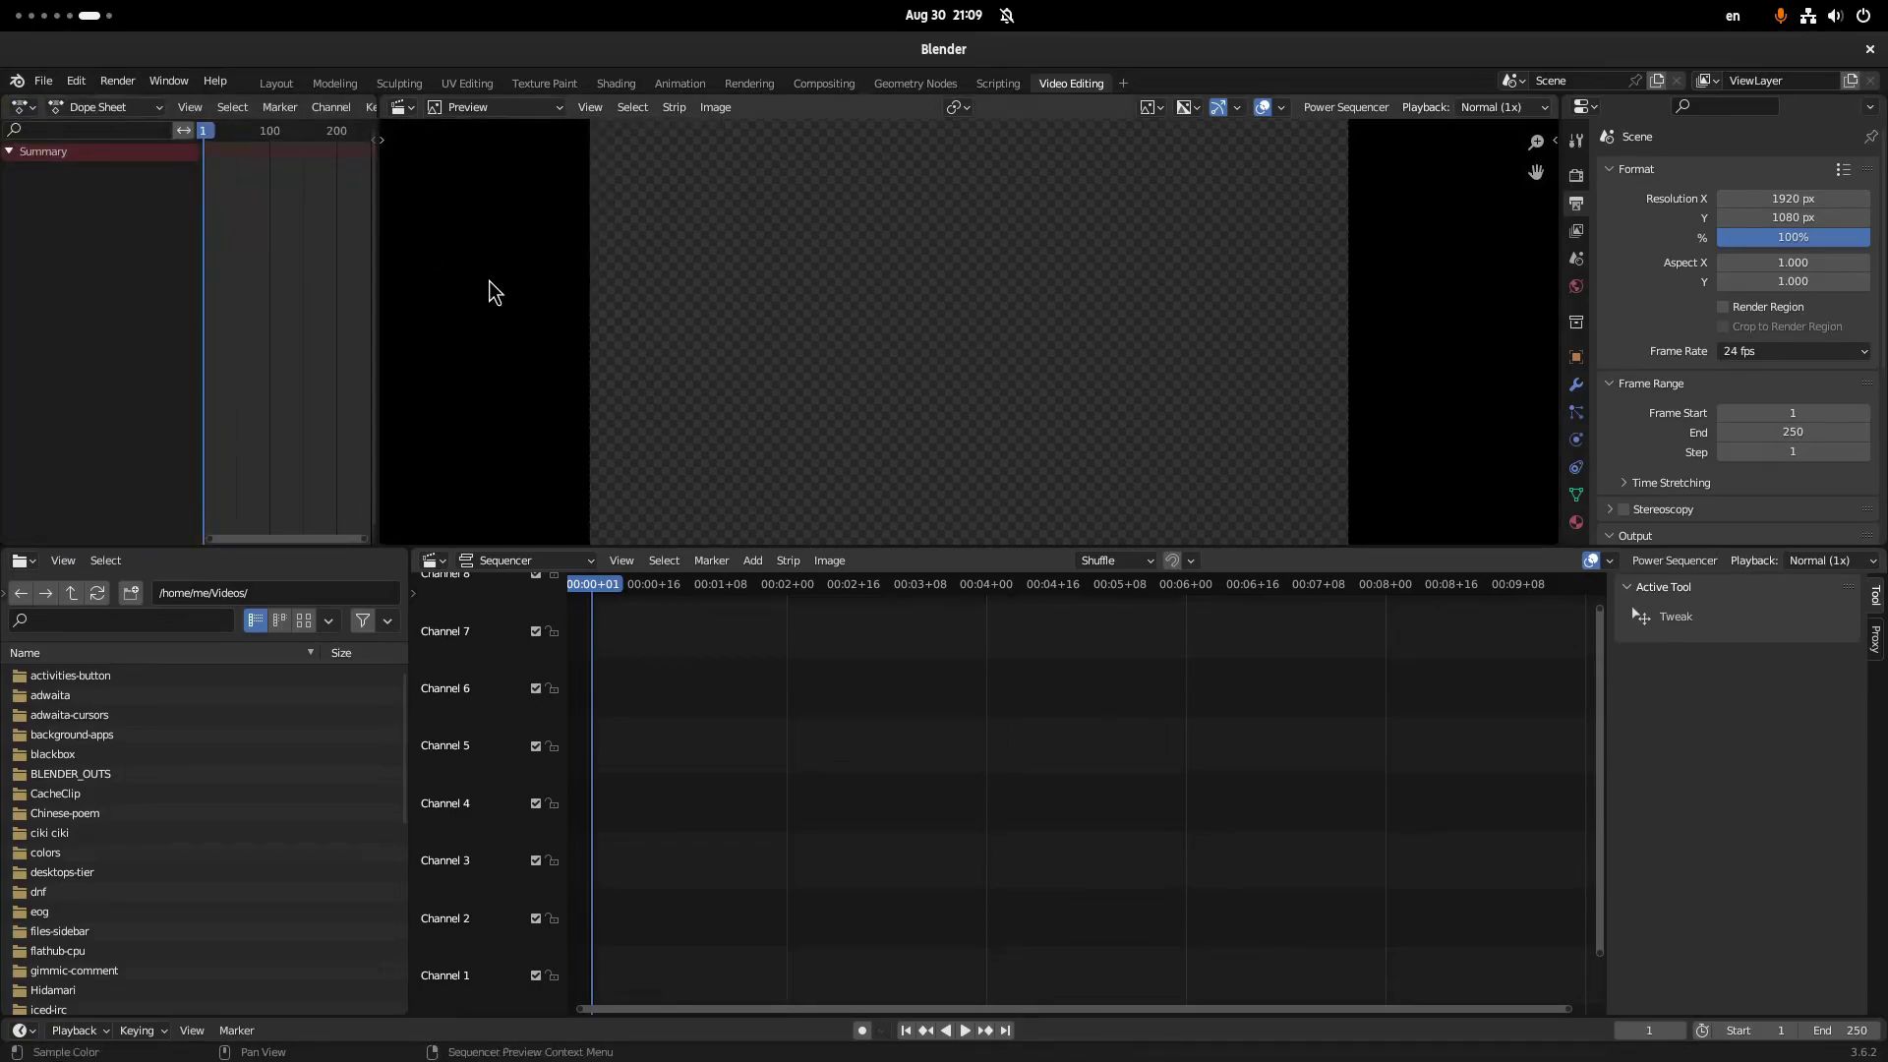
key("n")
key("n")
key("n")
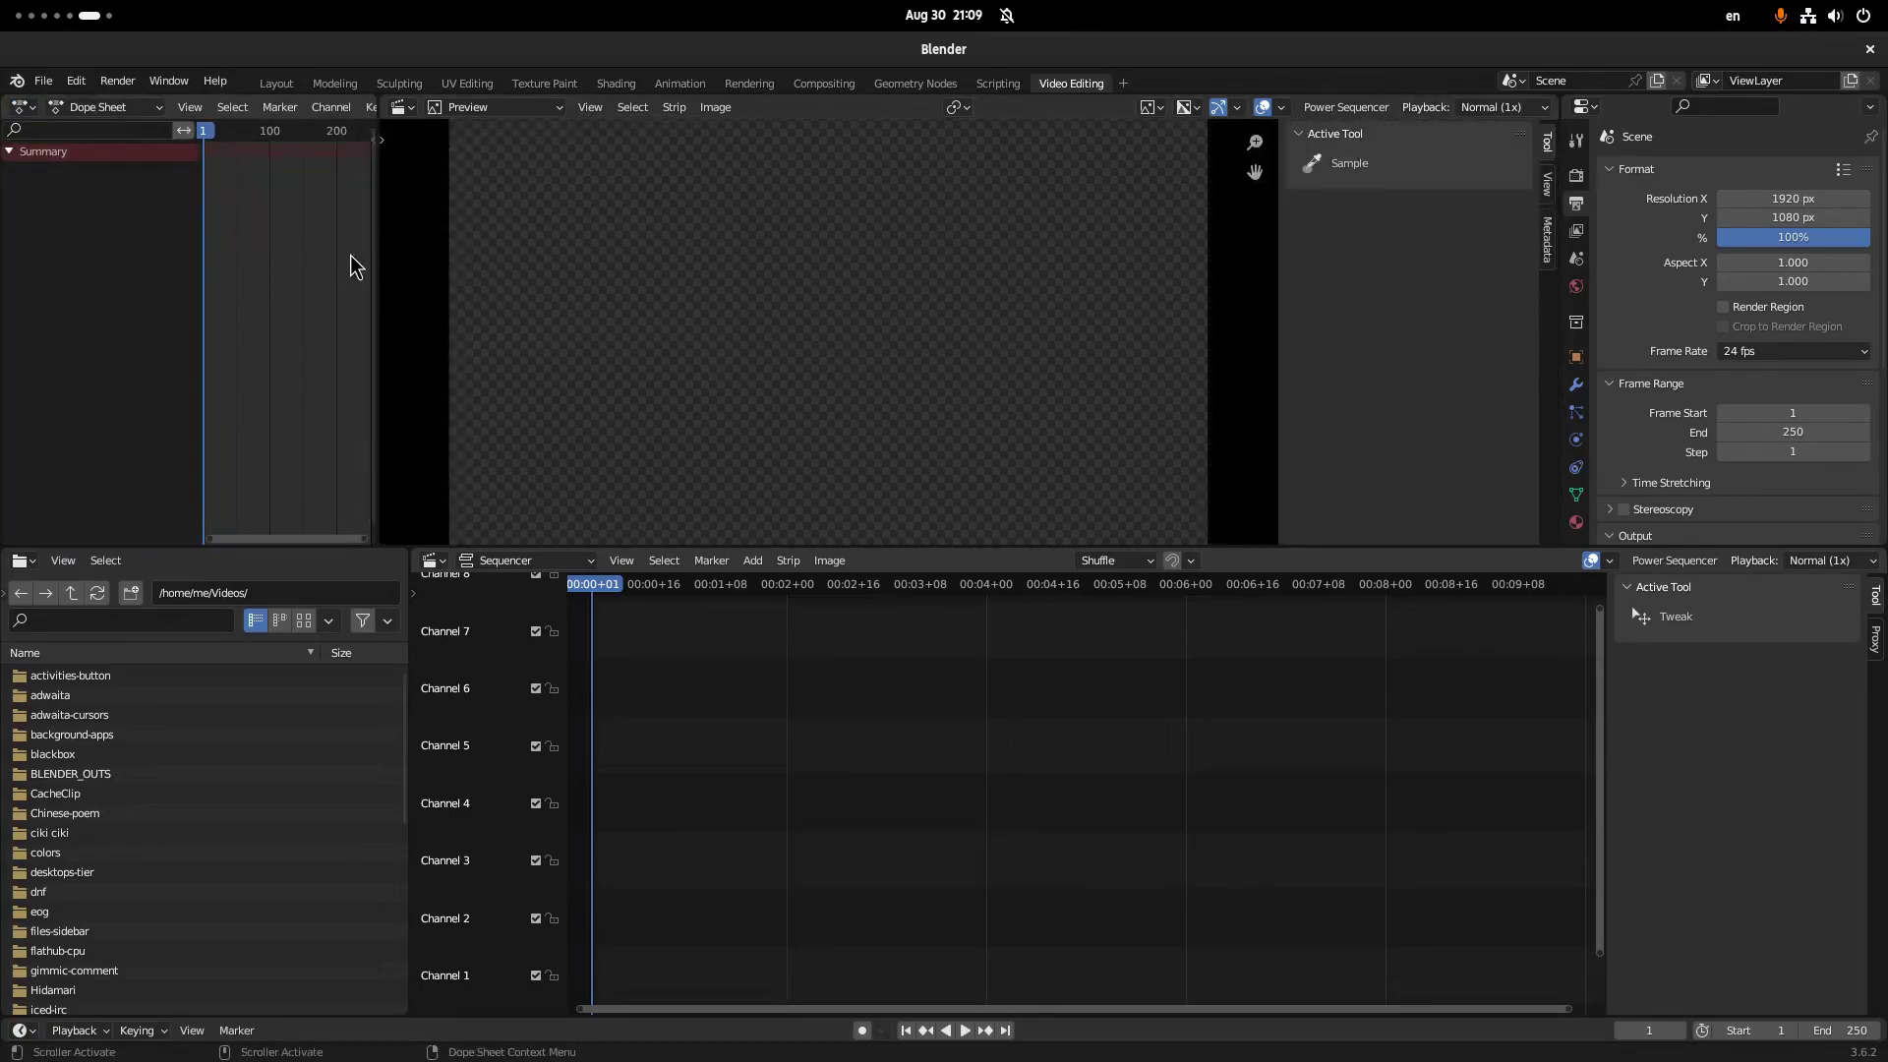
left_click_drag(379, 249, 732, 274)
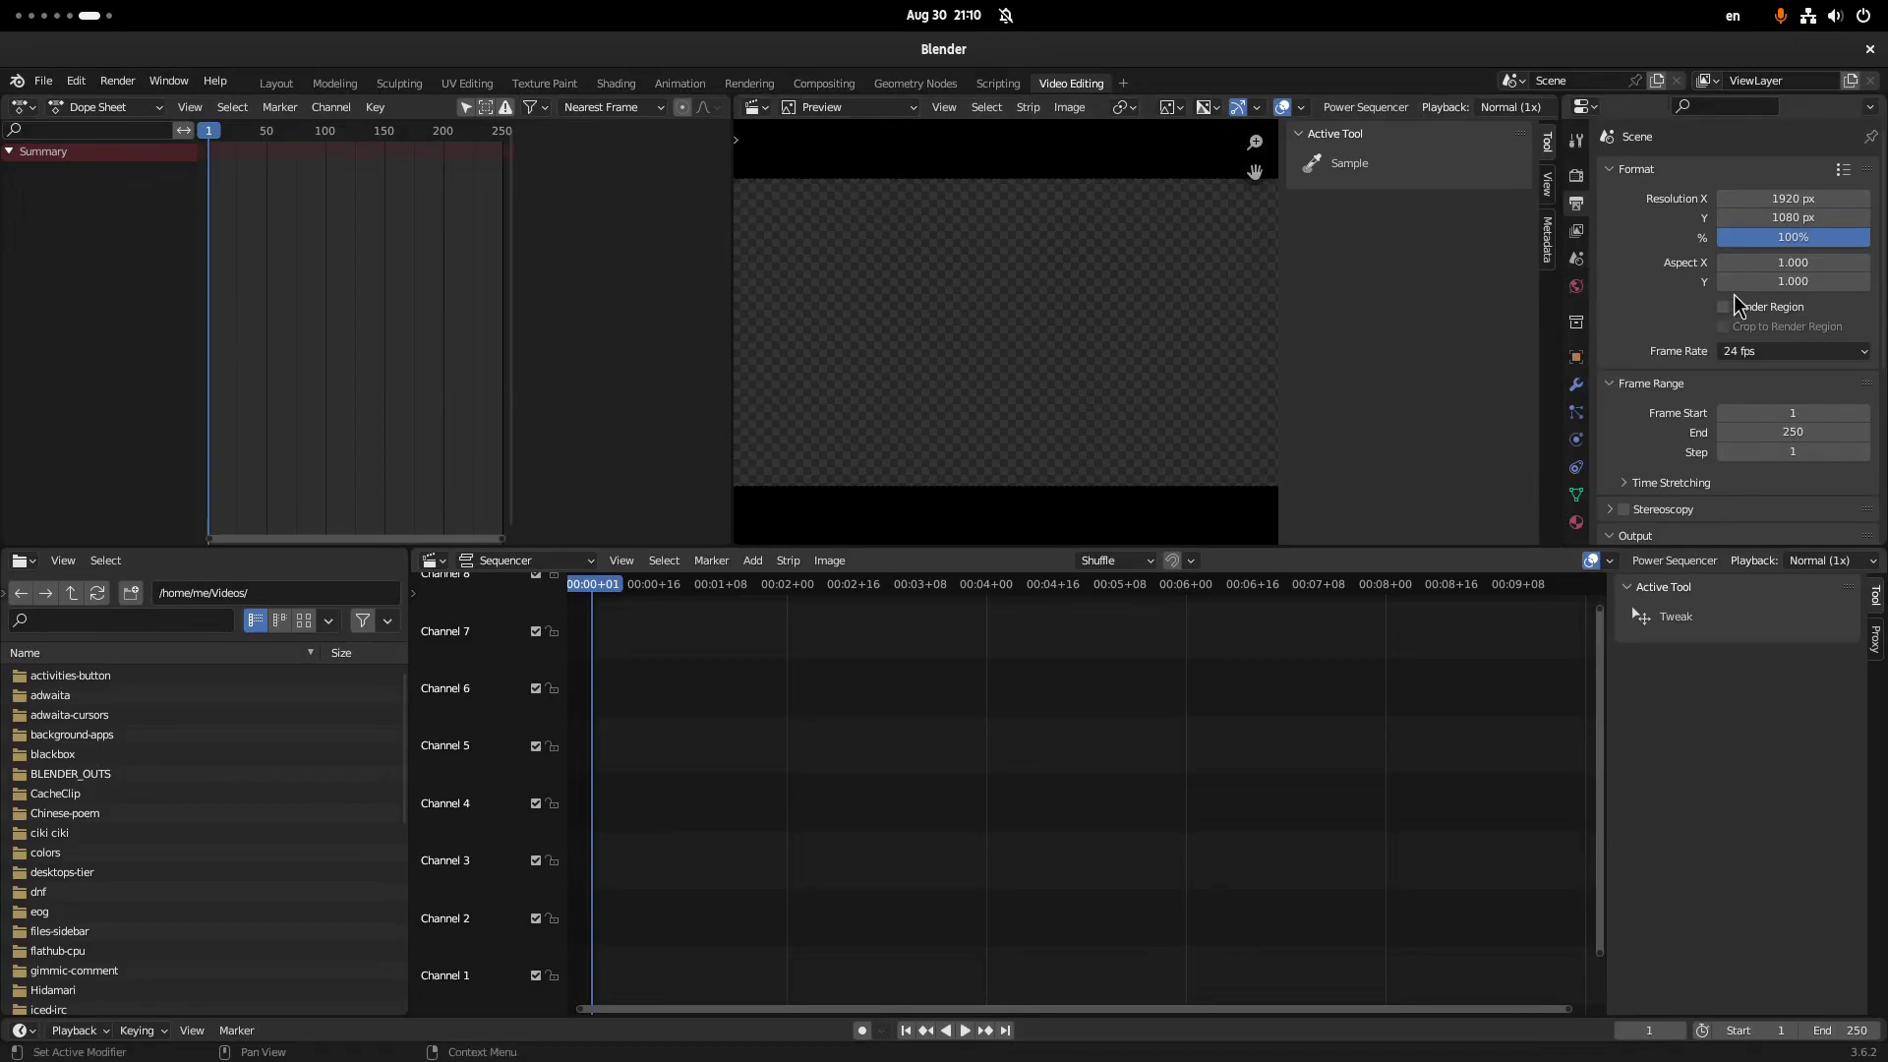
Set the frame rate to 60 fps and the render output folder to /home/me/Videos/BLENDER_OUTS/.
left_click(1784, 352)
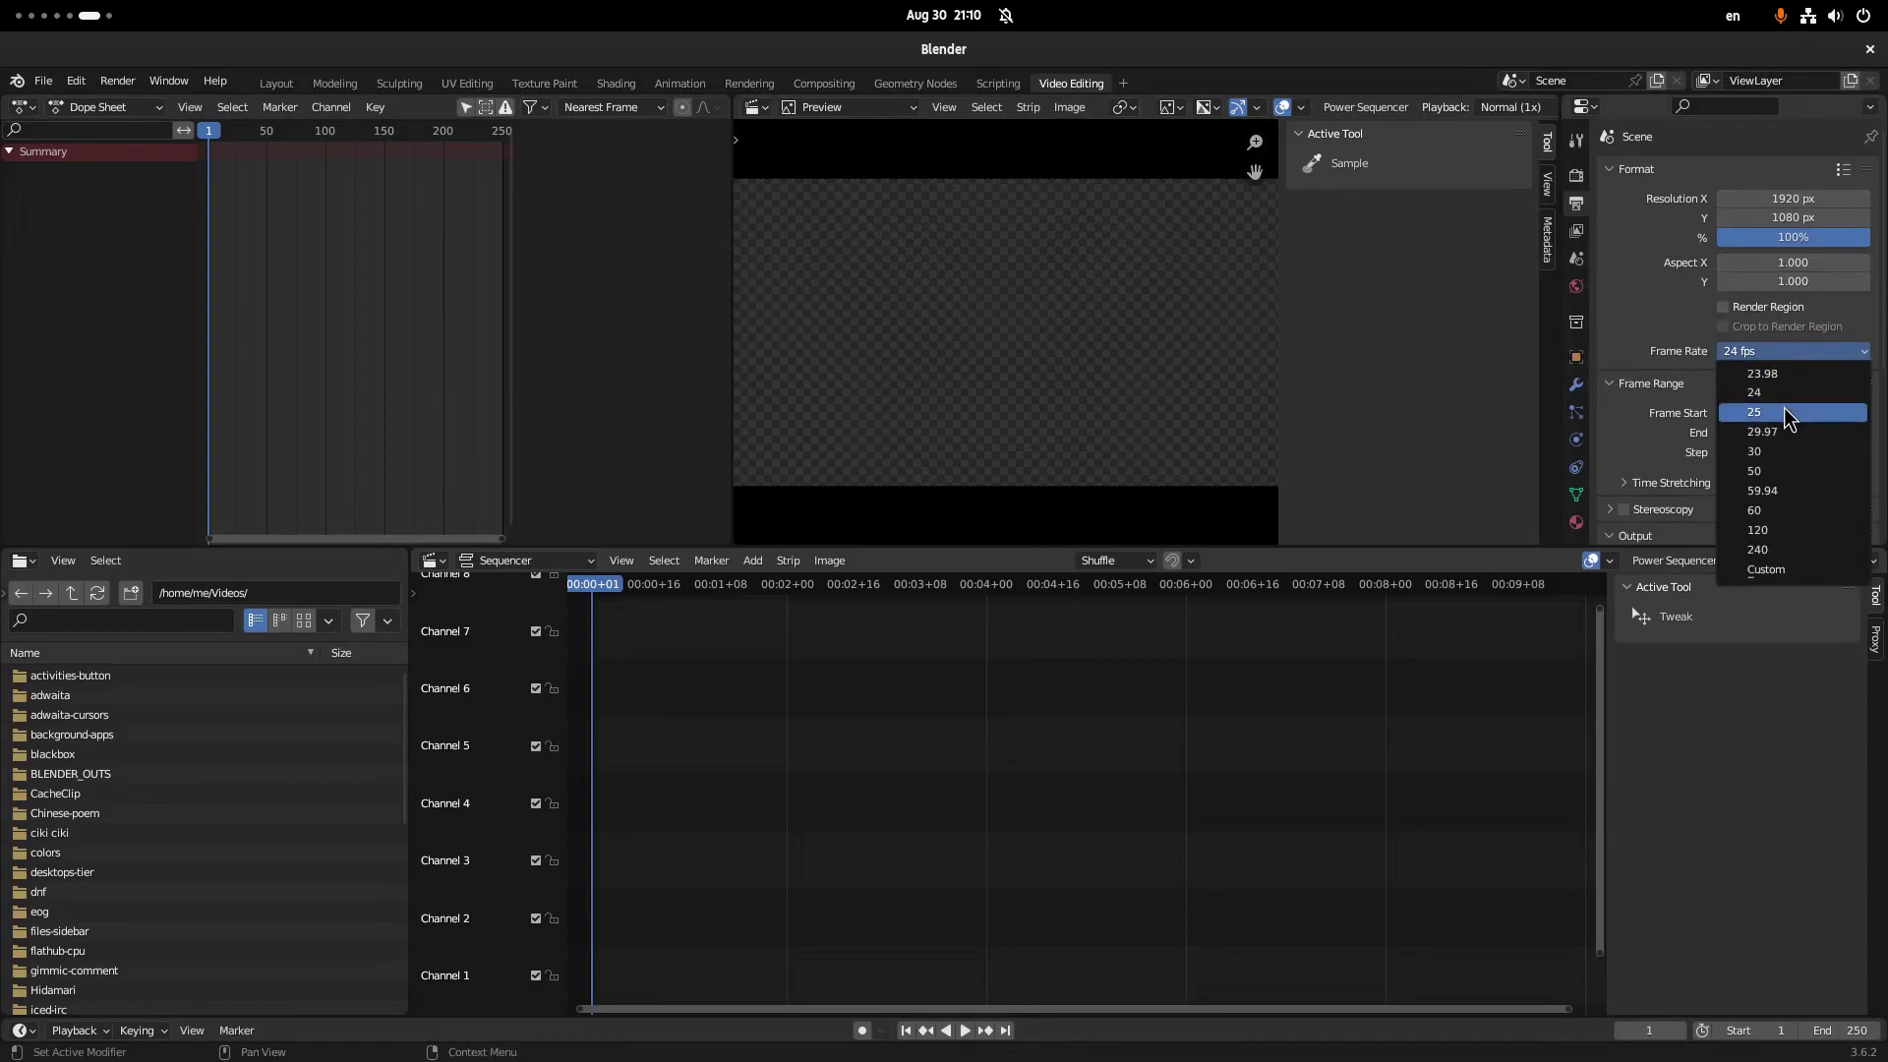
left_click(1779, 510)
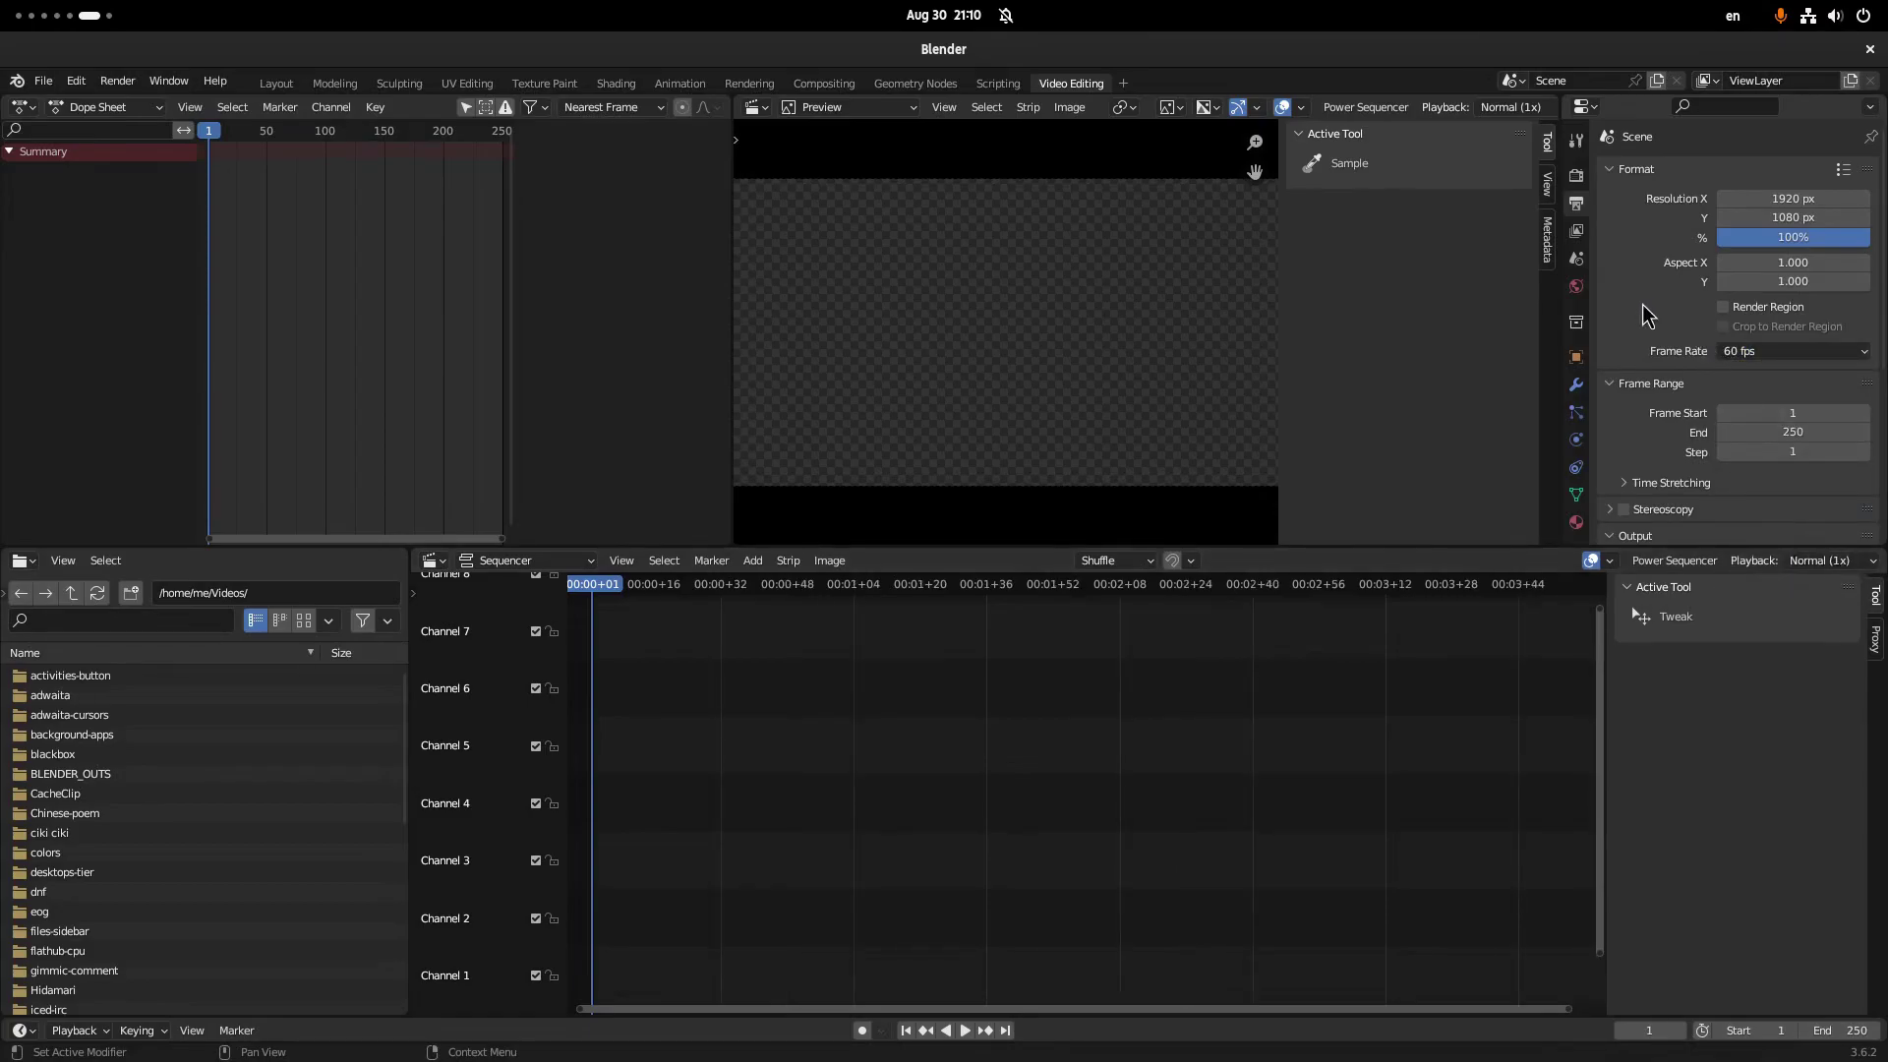
scroll(1654, 339, "down", 5)
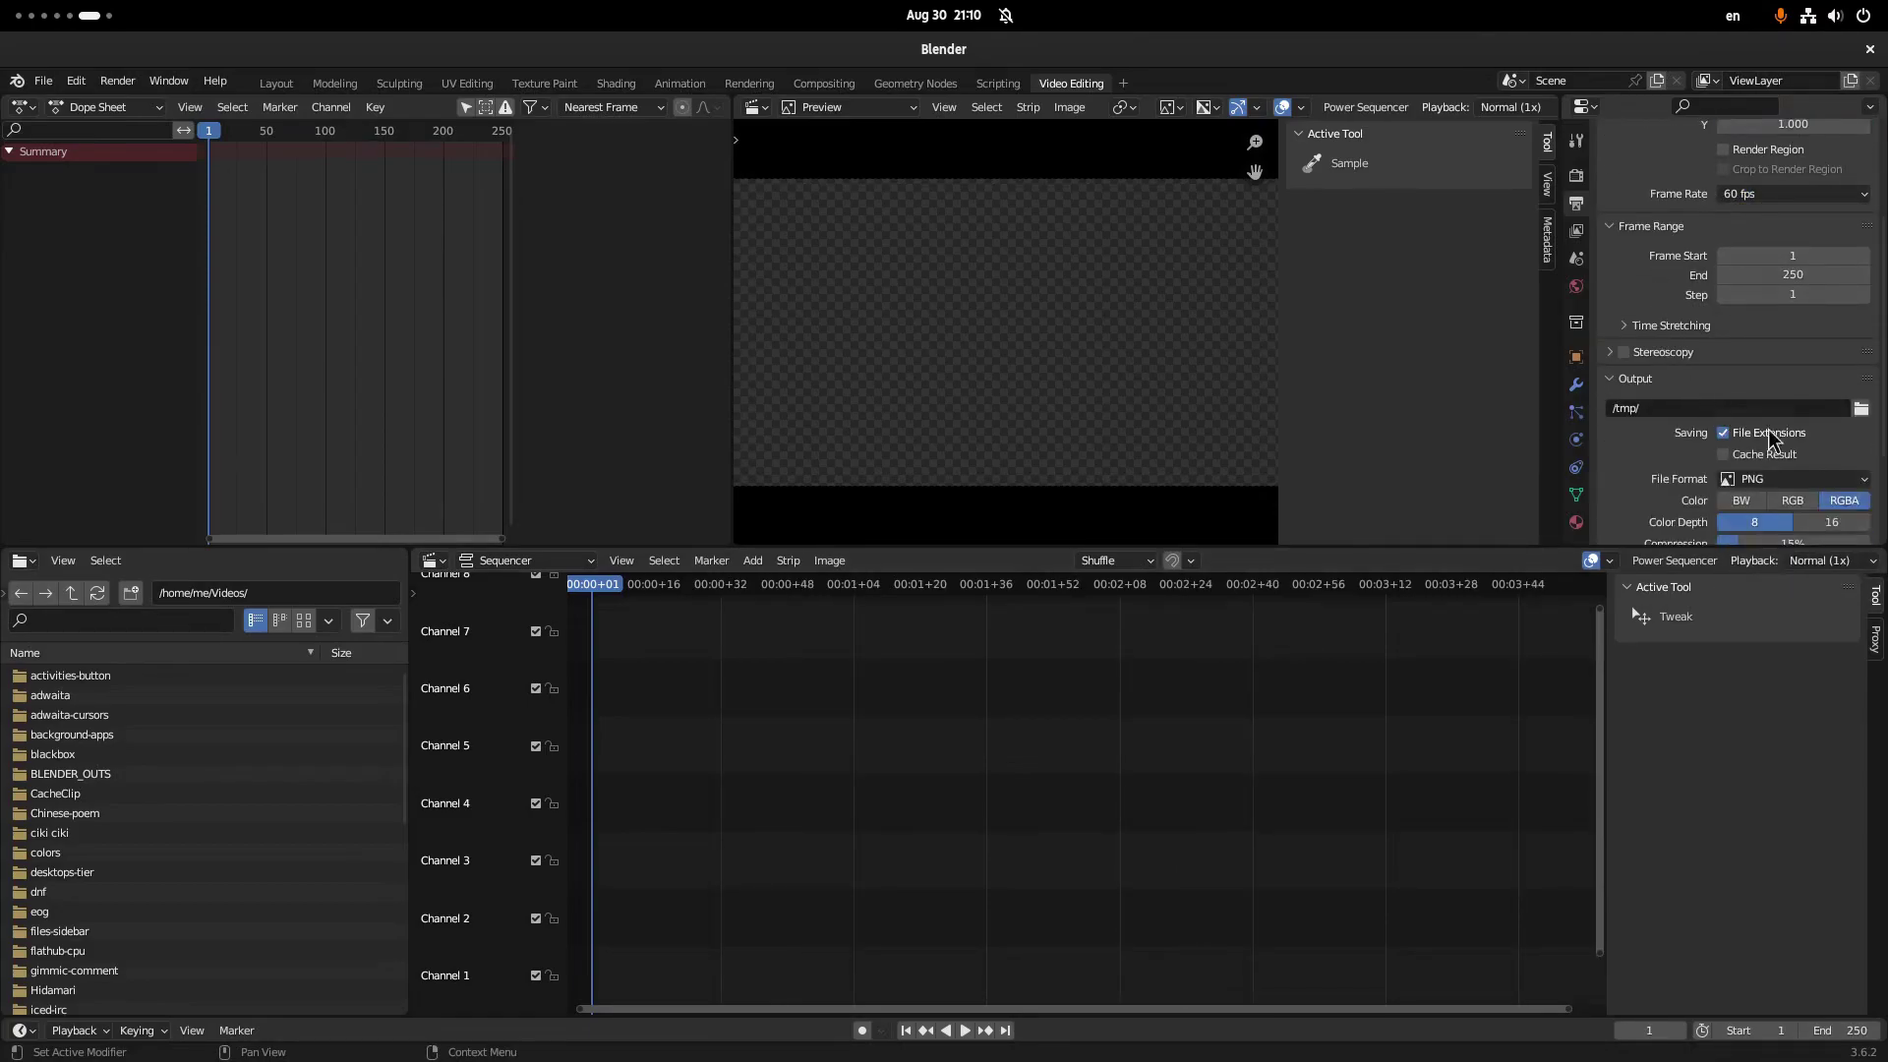
left_click(1861, 410)
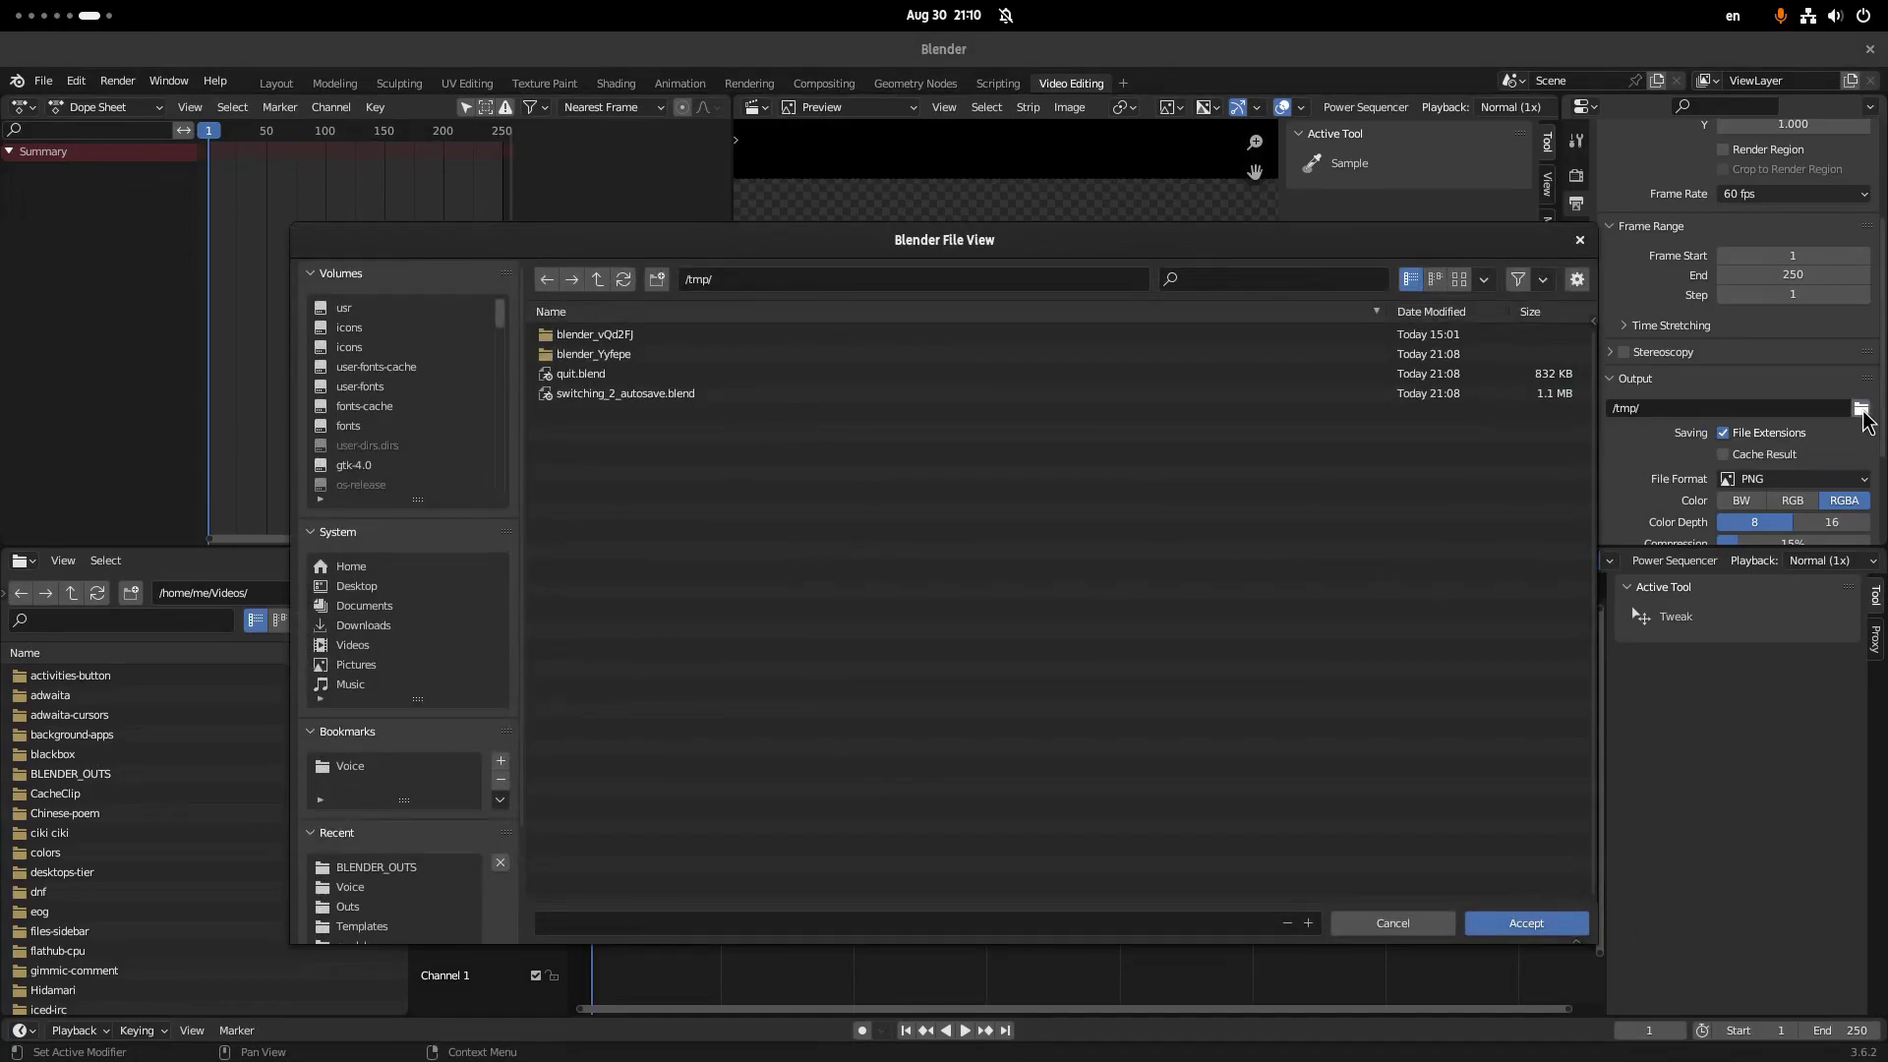
left_click(403, 575)
left_click(376, 647)
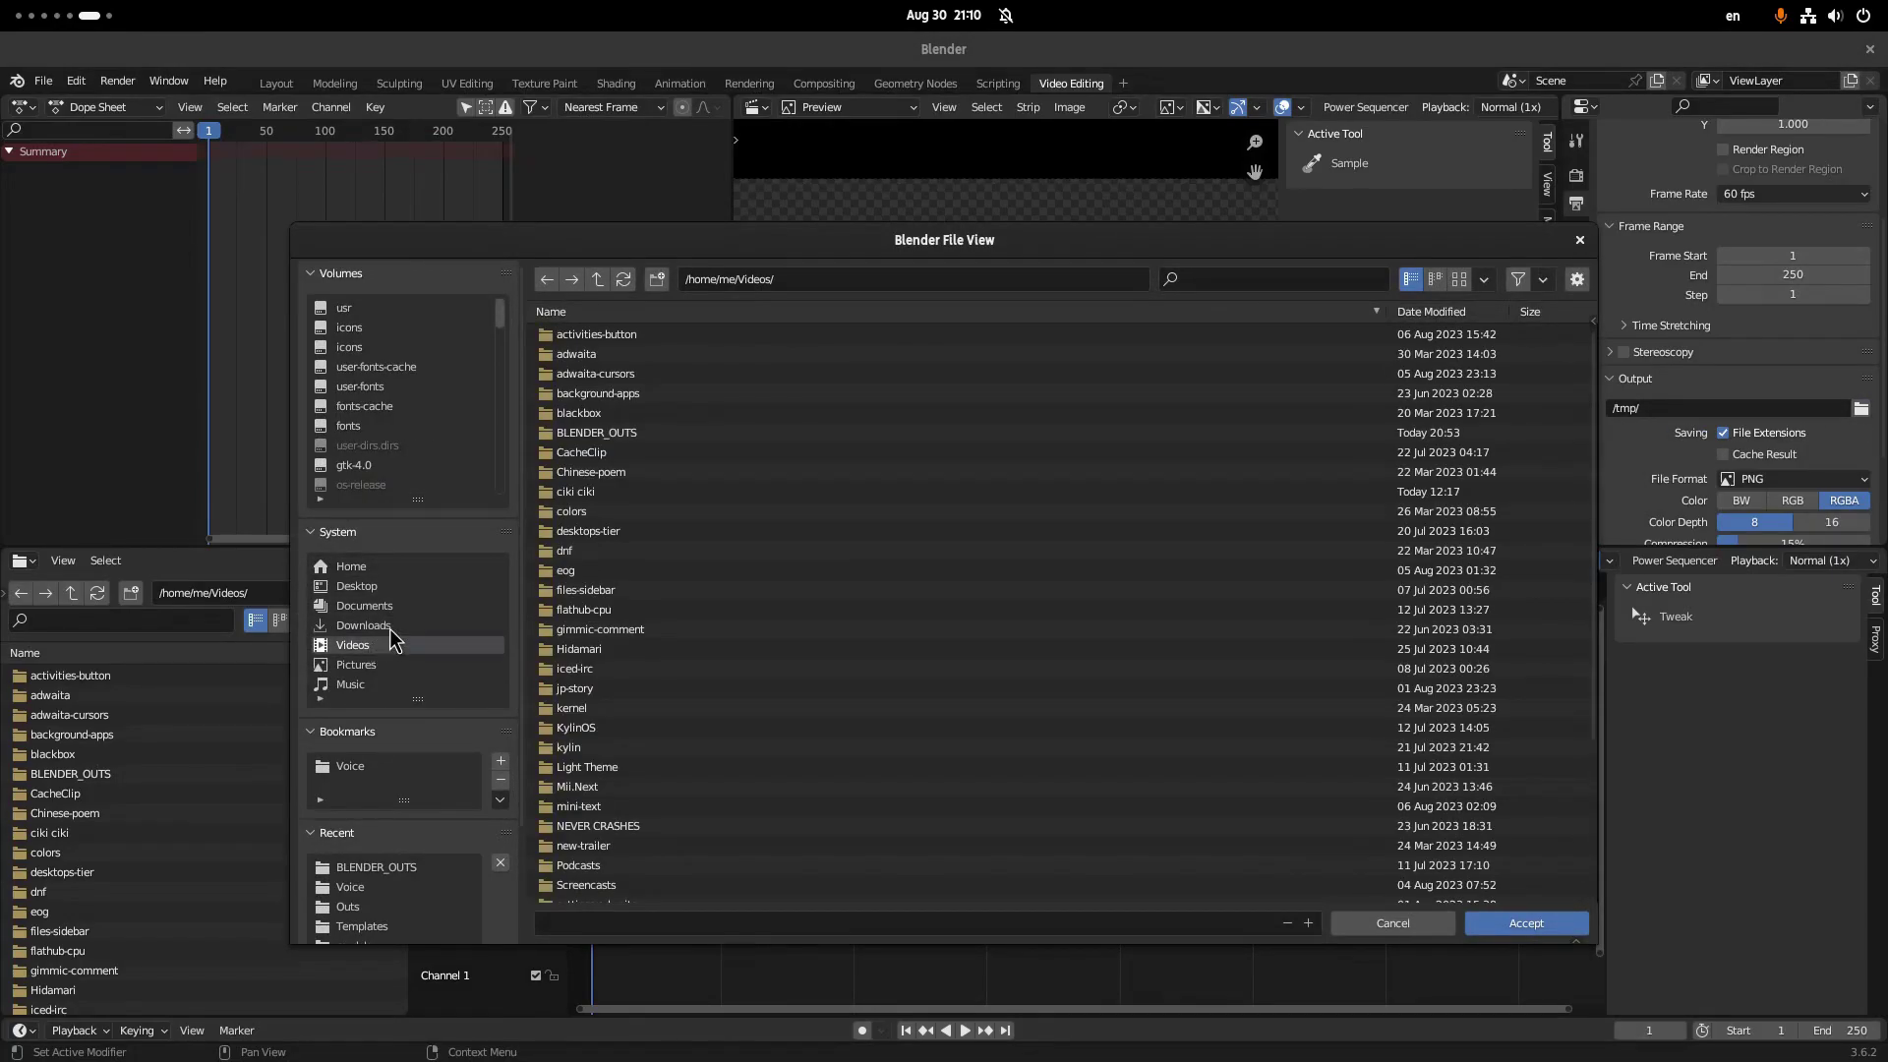
left_click(629, 434)
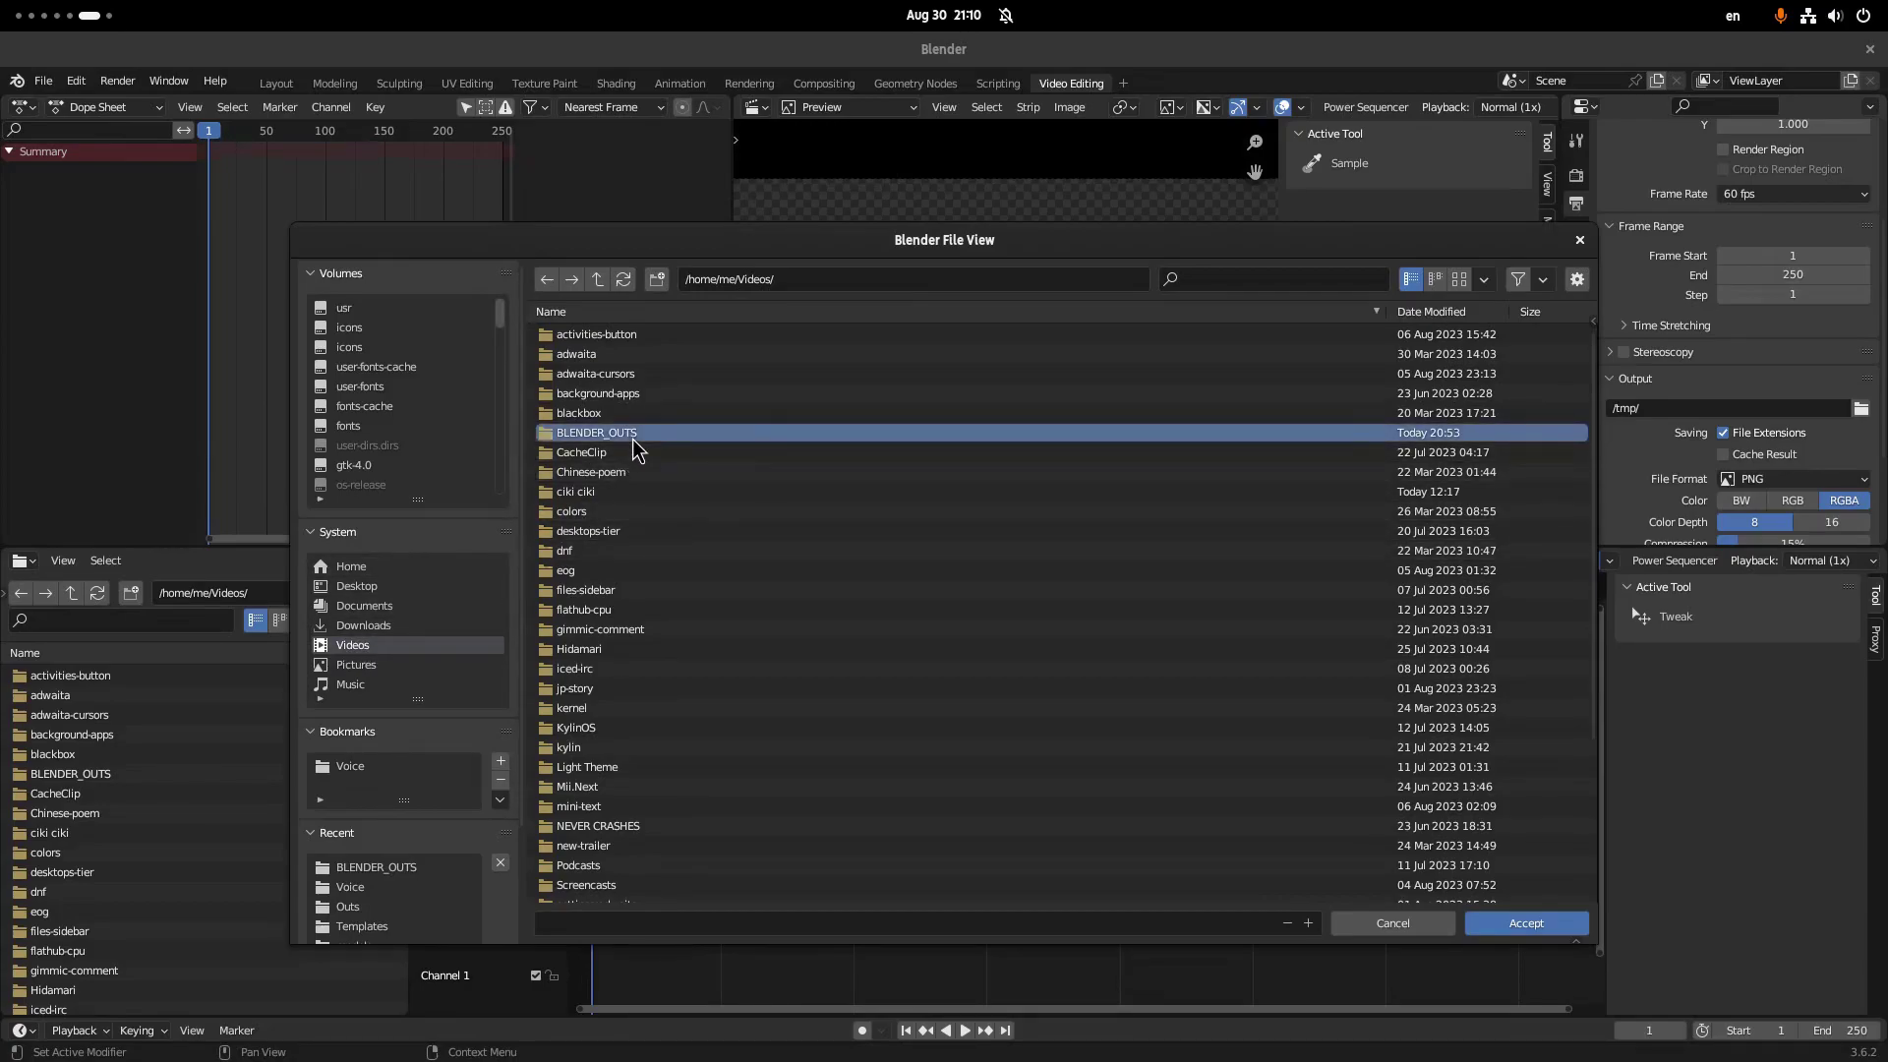
left_click(1524, 922)
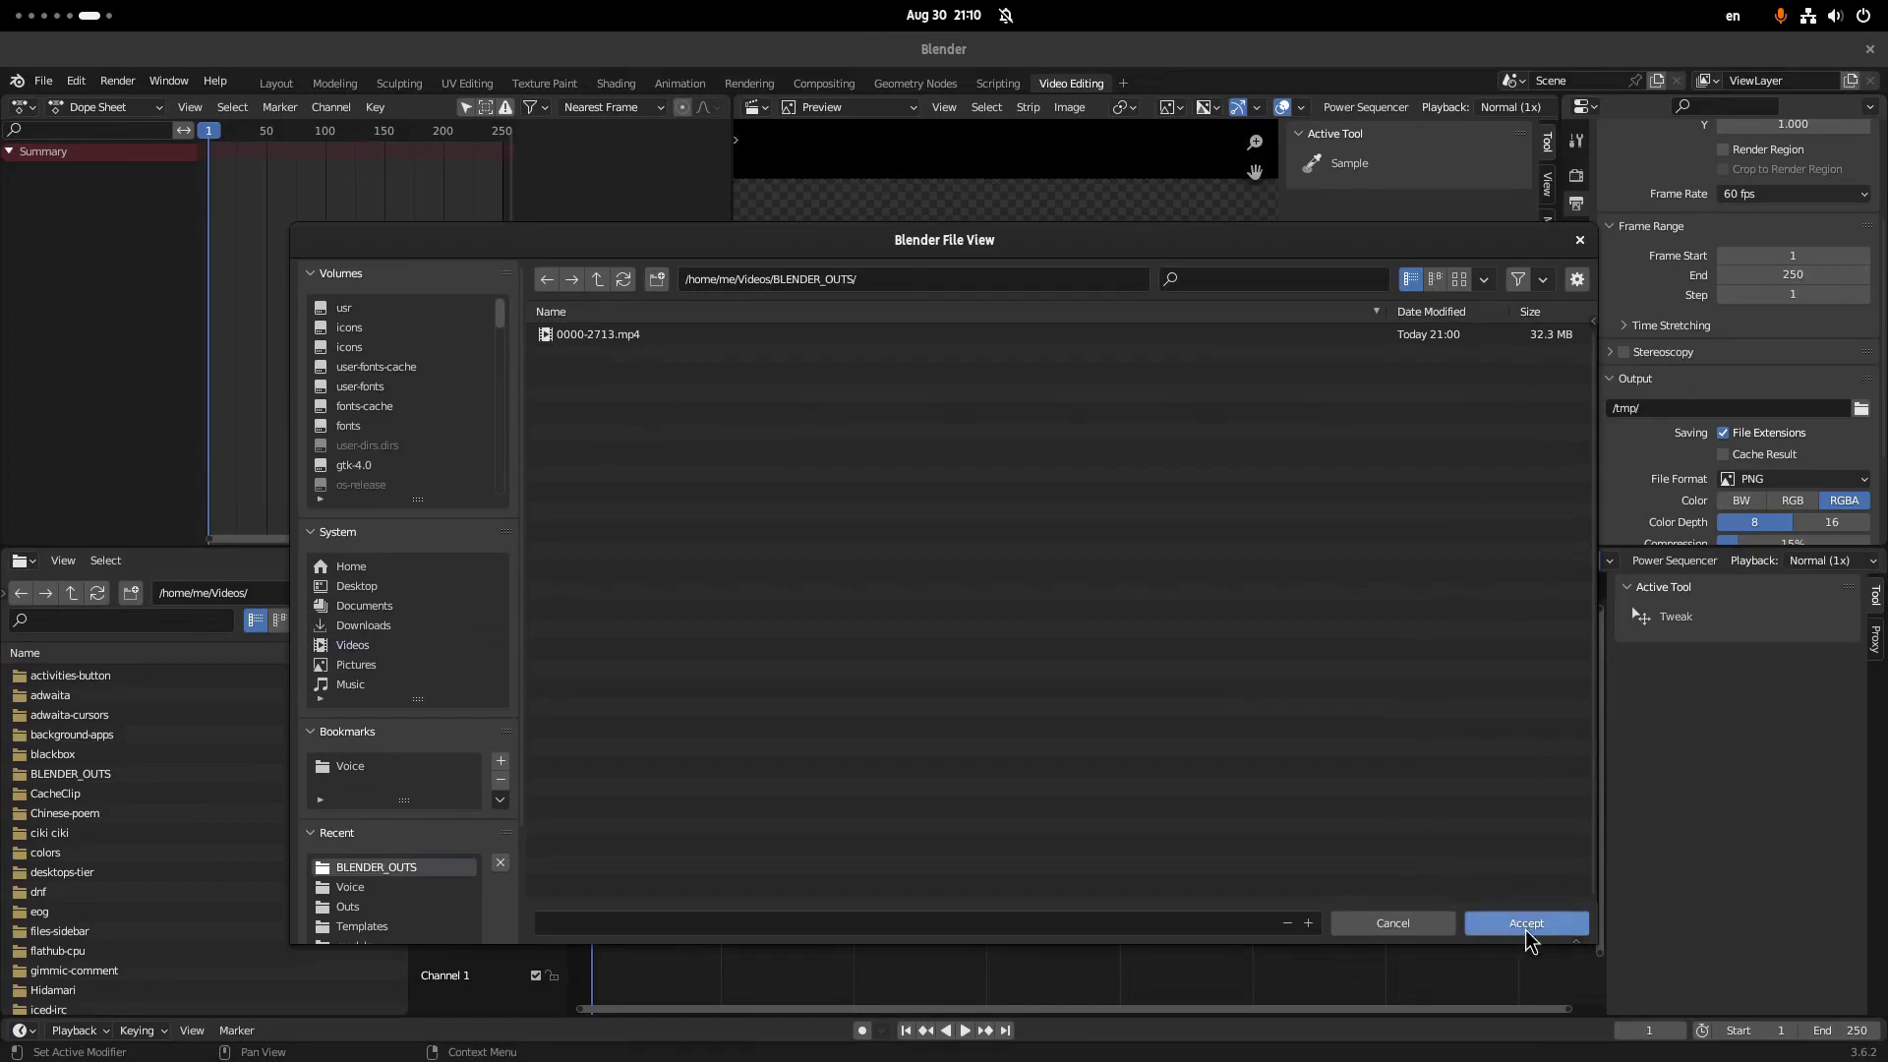
left_click(1527, 924)
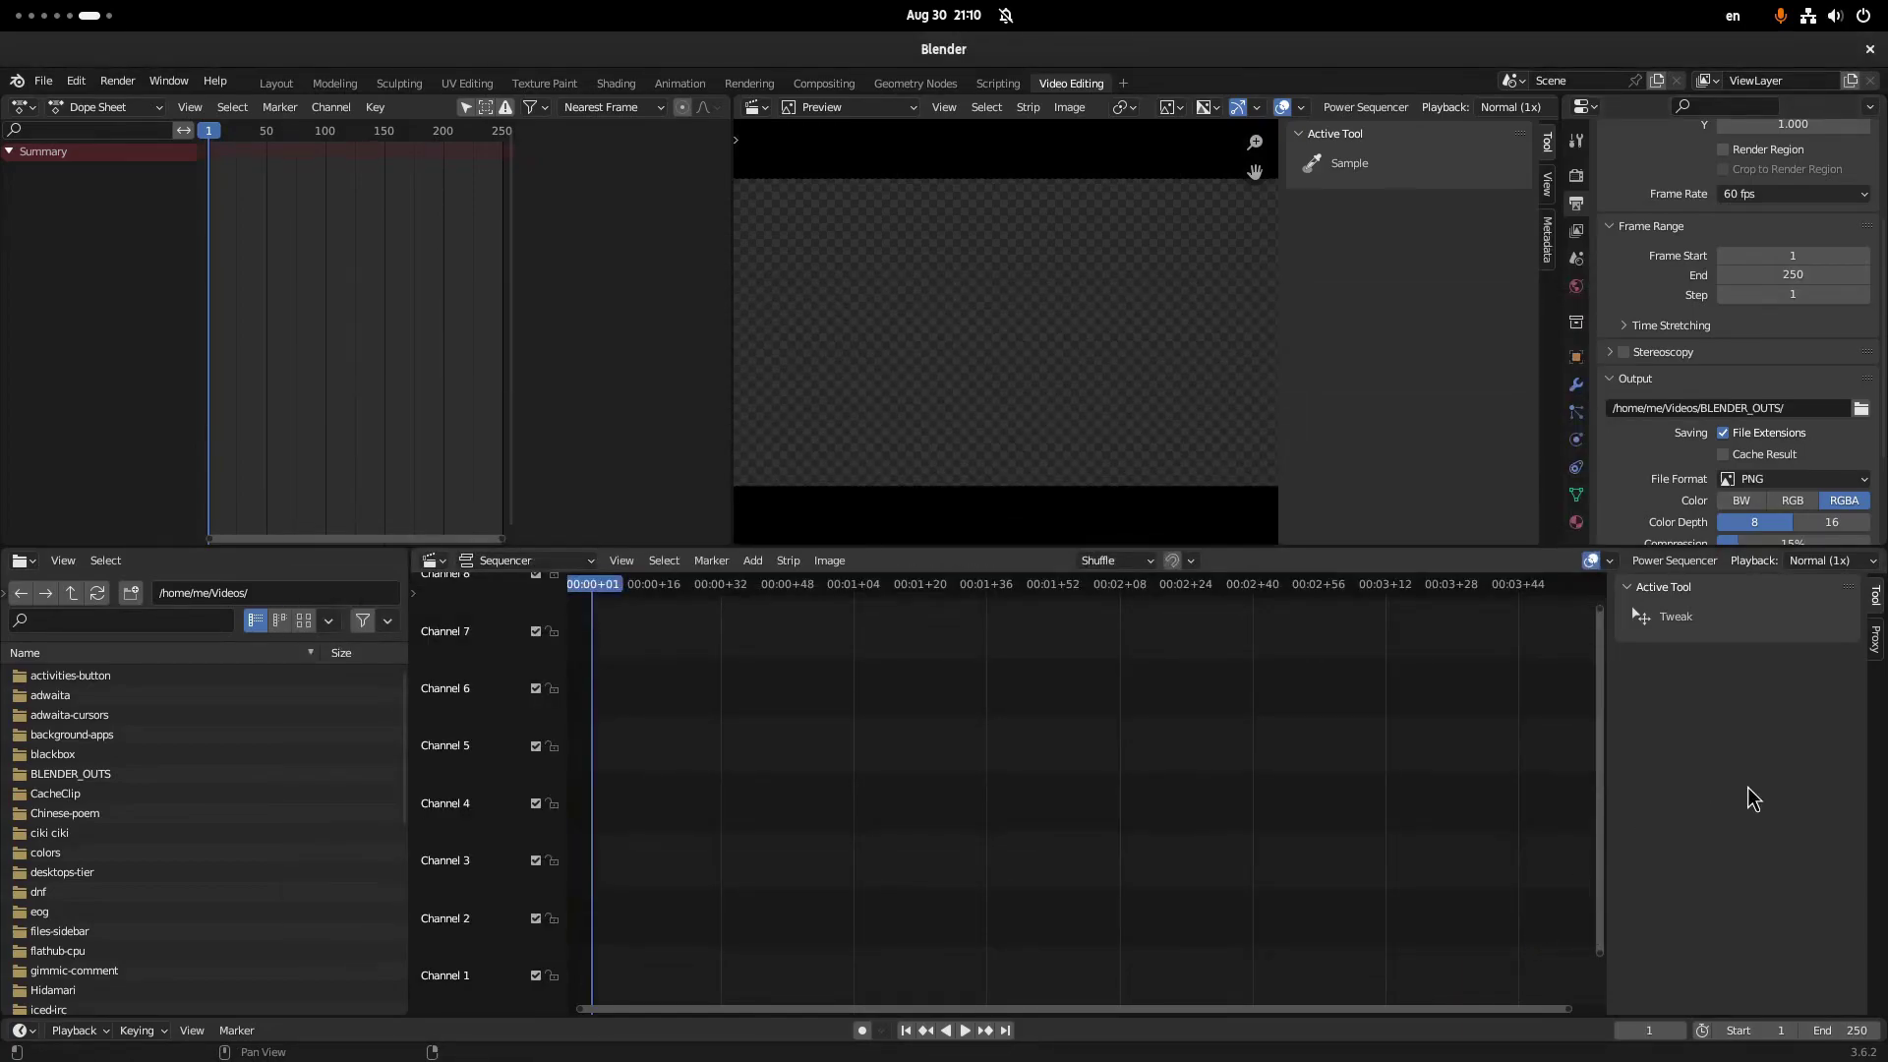
Set the output file format to FFmpeg Video and expand the Encoding settings.
scroll(1663, 457, "down", 2)
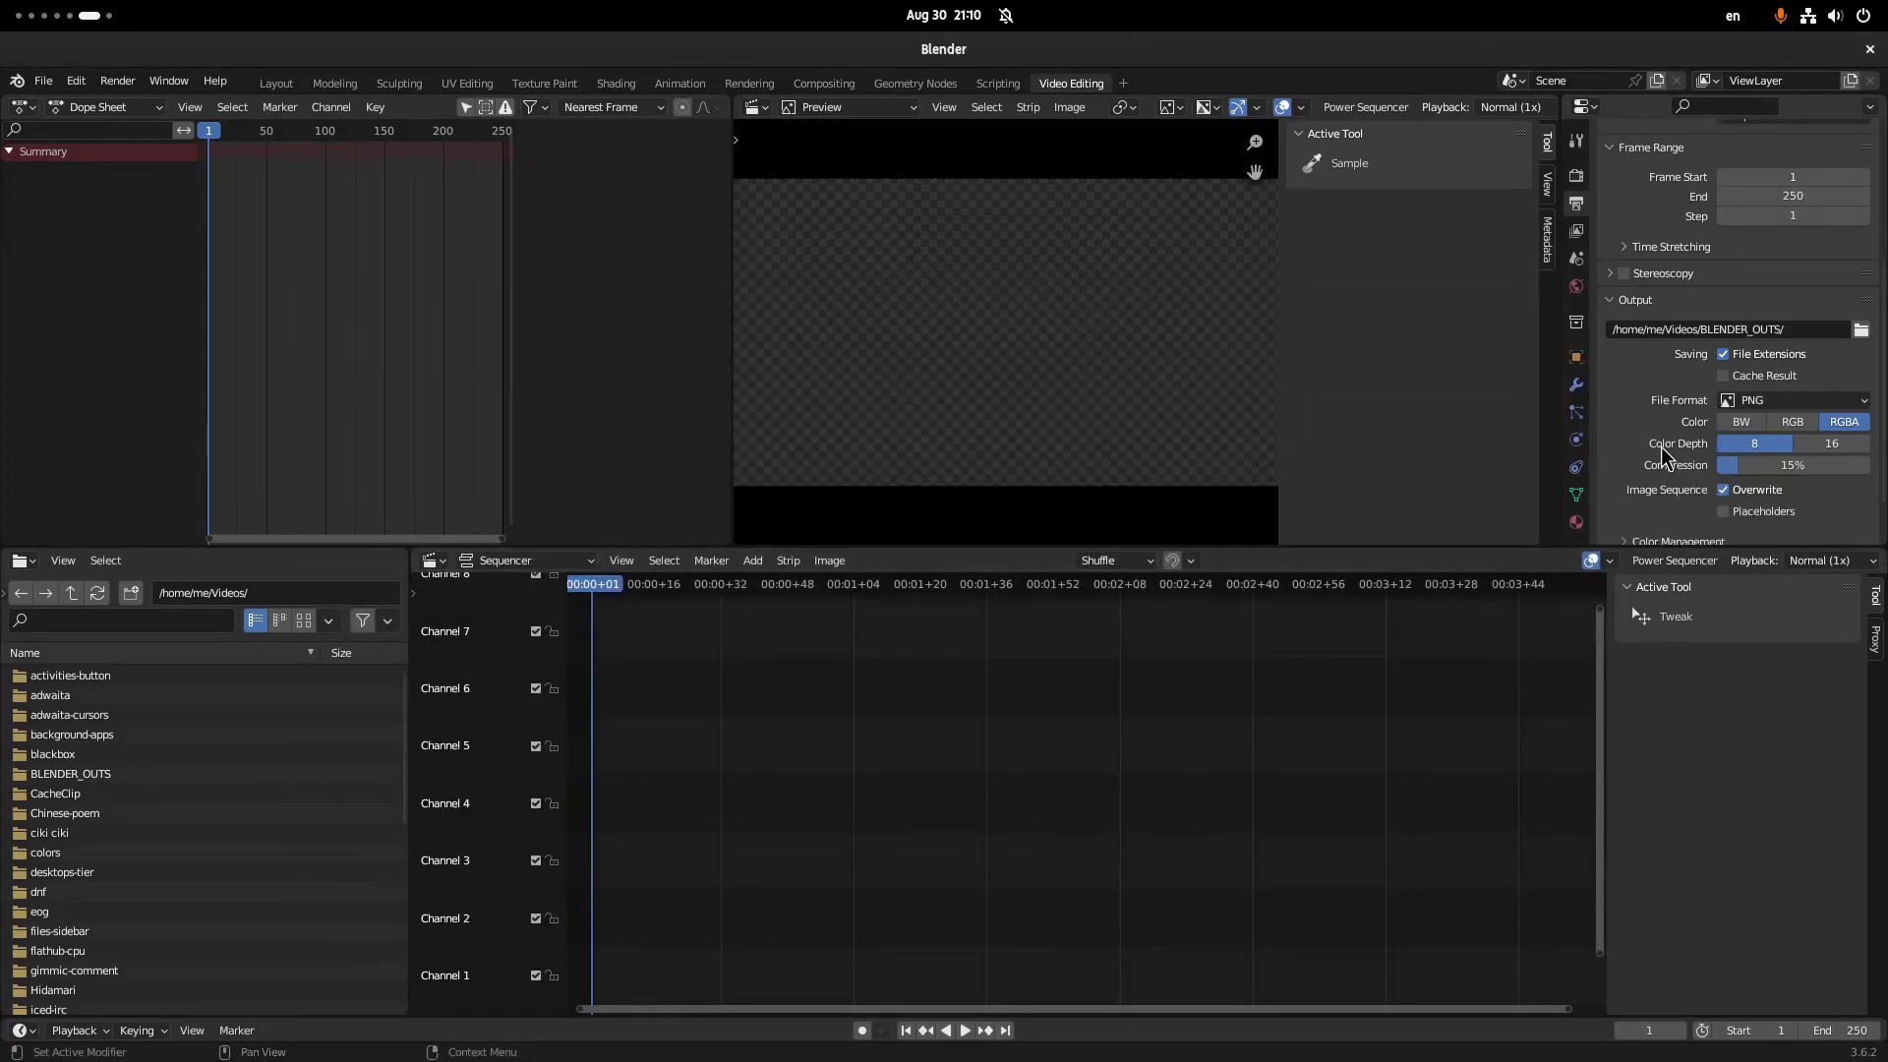
left_click(1850, 403)
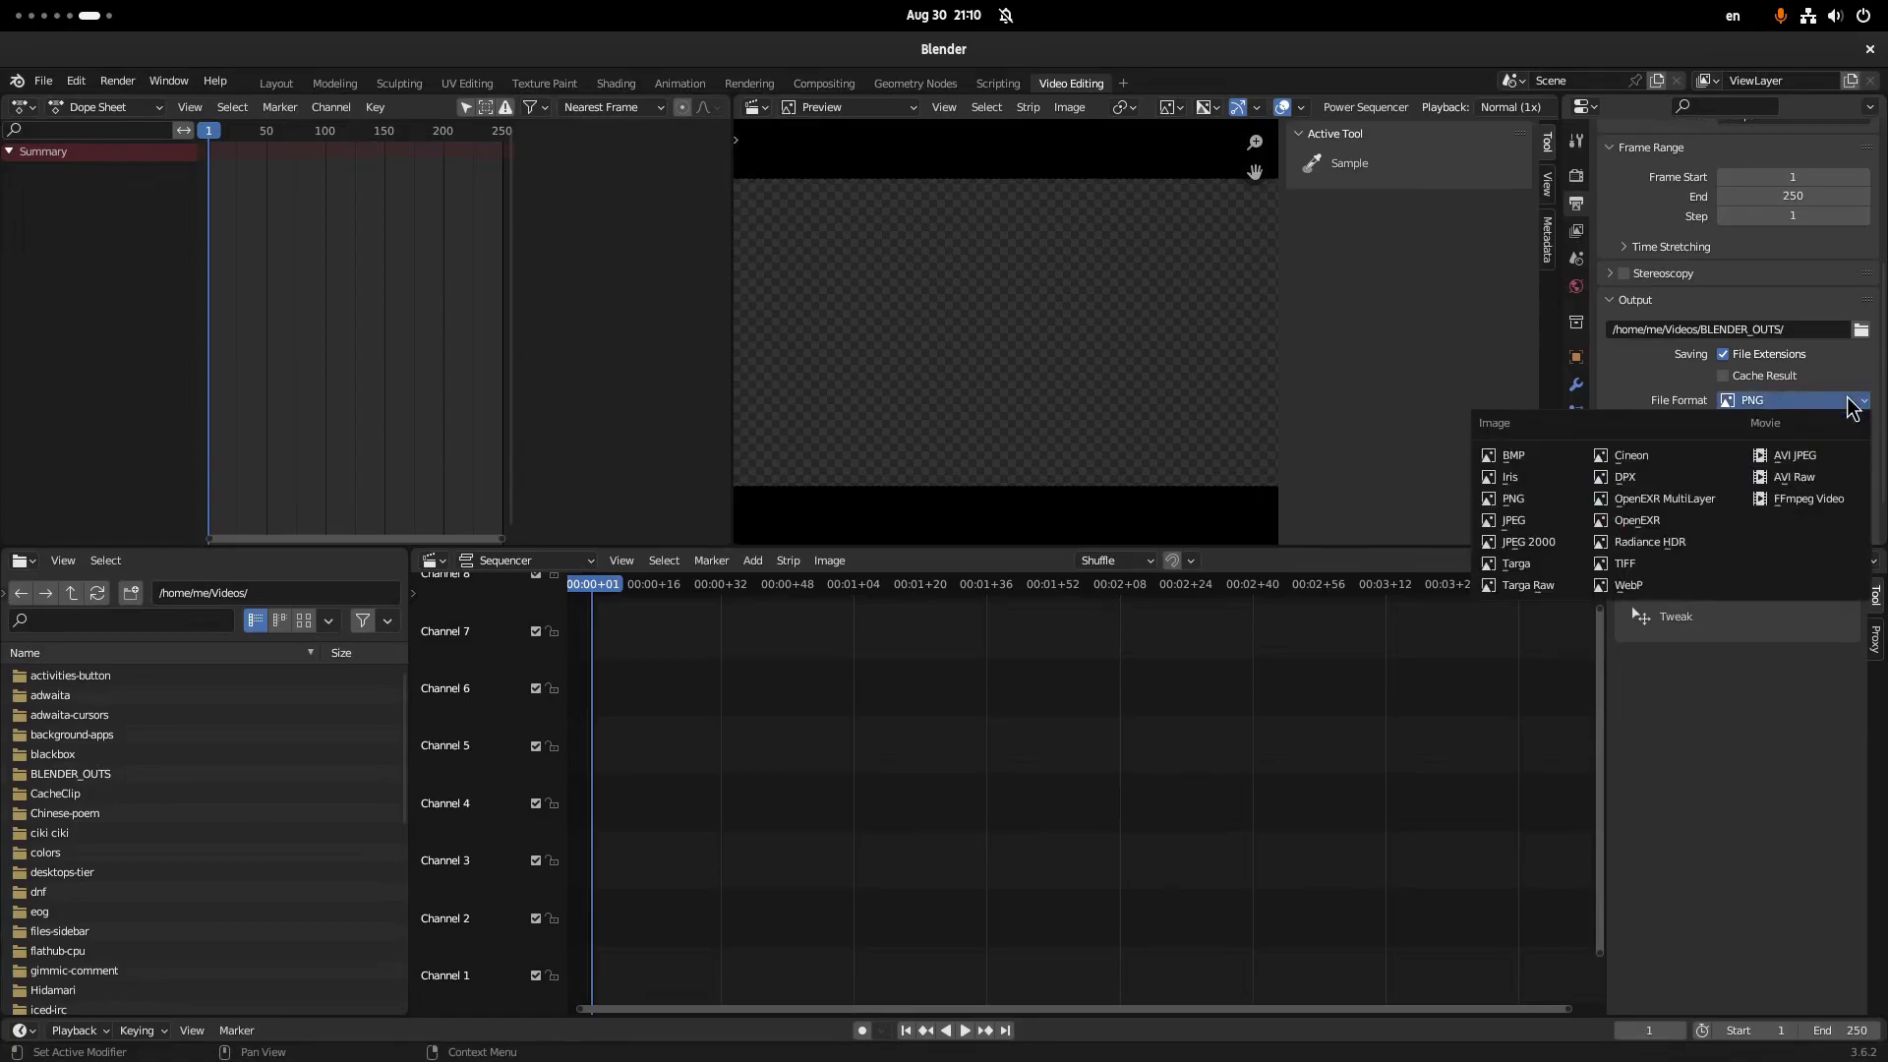
left_click(1808, 498)
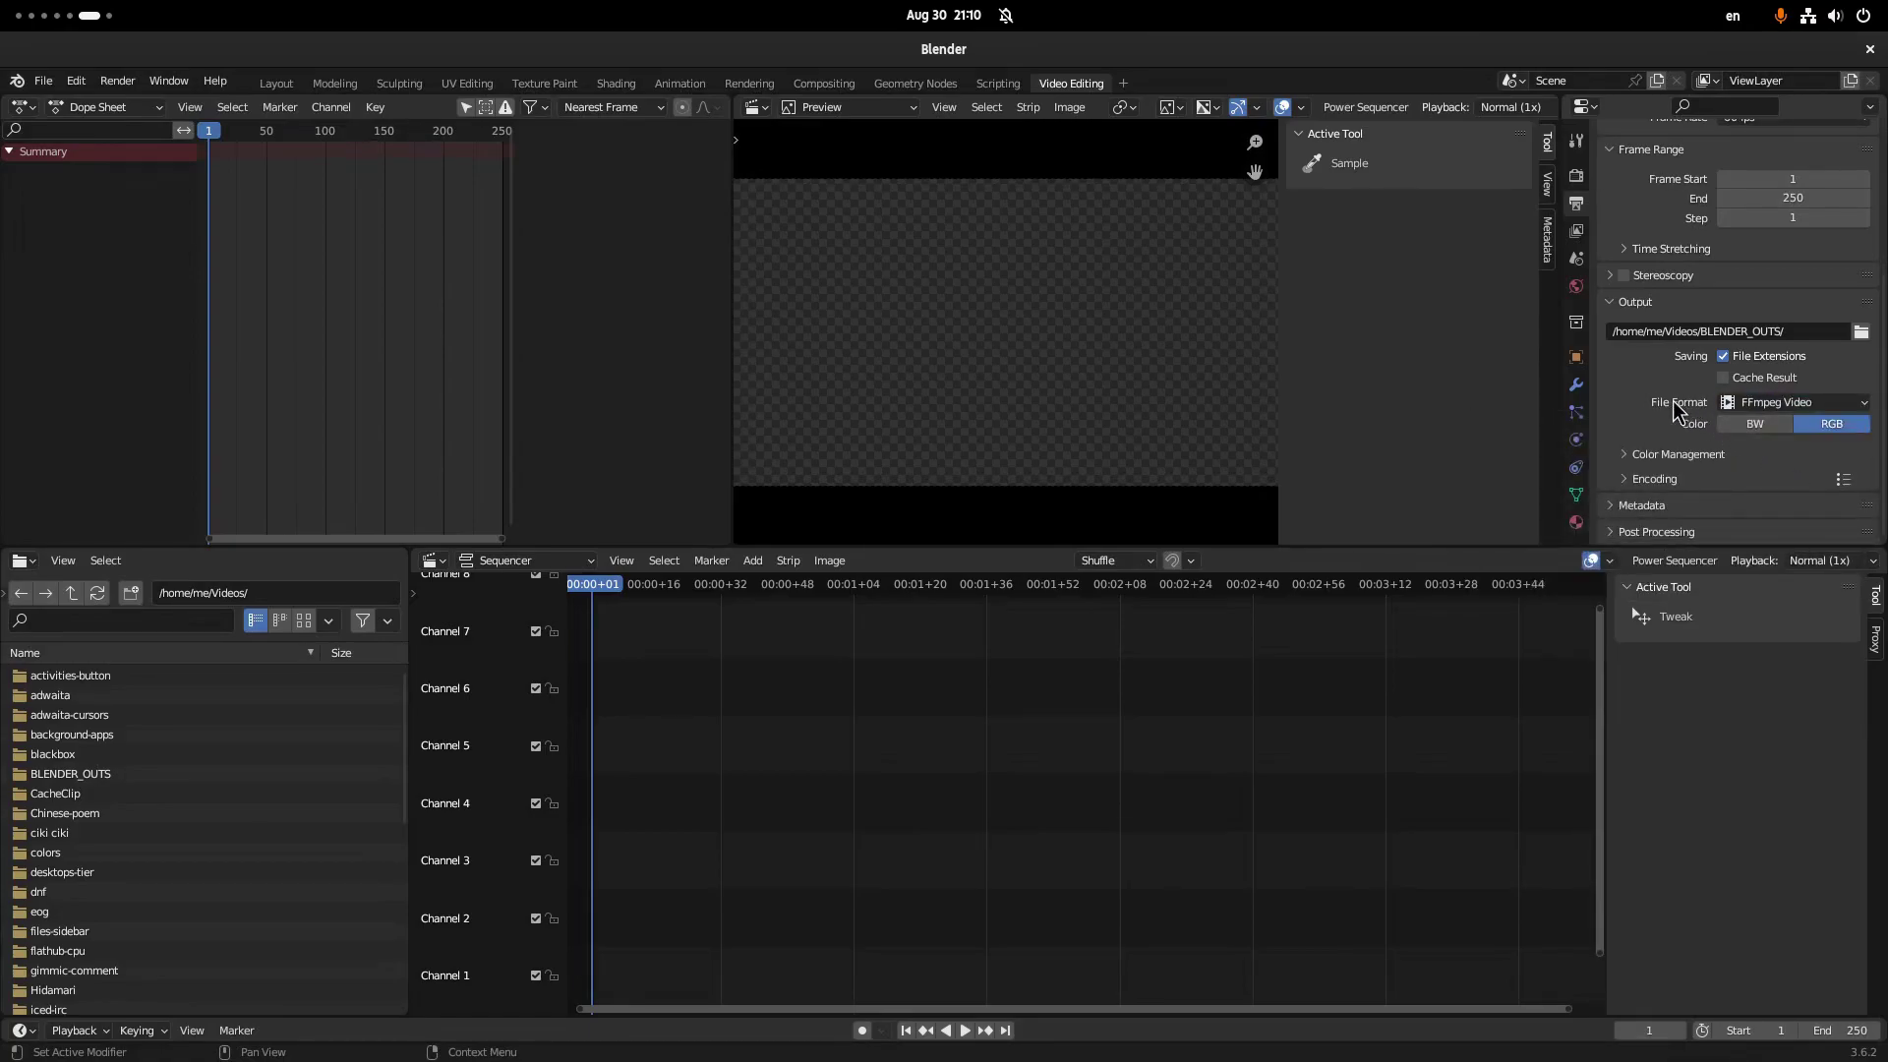
left_click(1695, 480)
scroll(1701, 472, "down", 6)
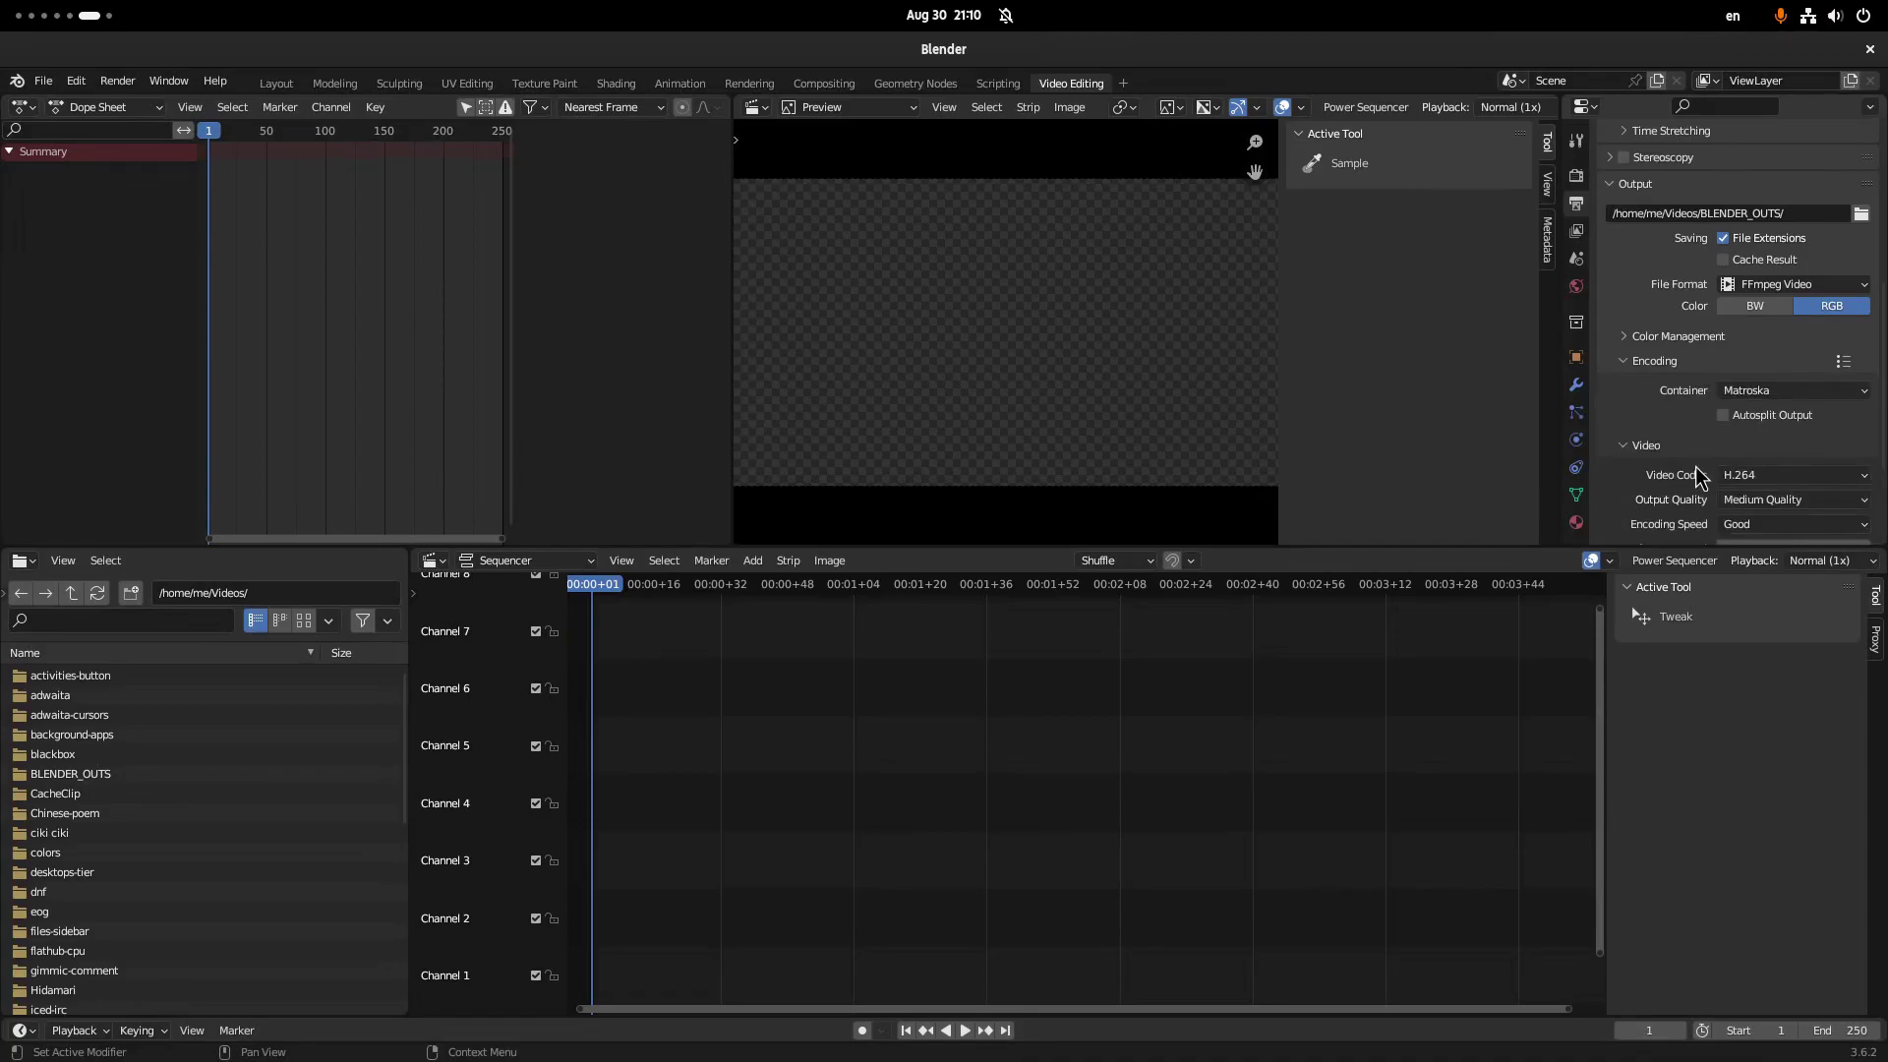
Choose the MPEG-4 container, High Quality output, and the AAC audio codec.
left_click(1796, 273)
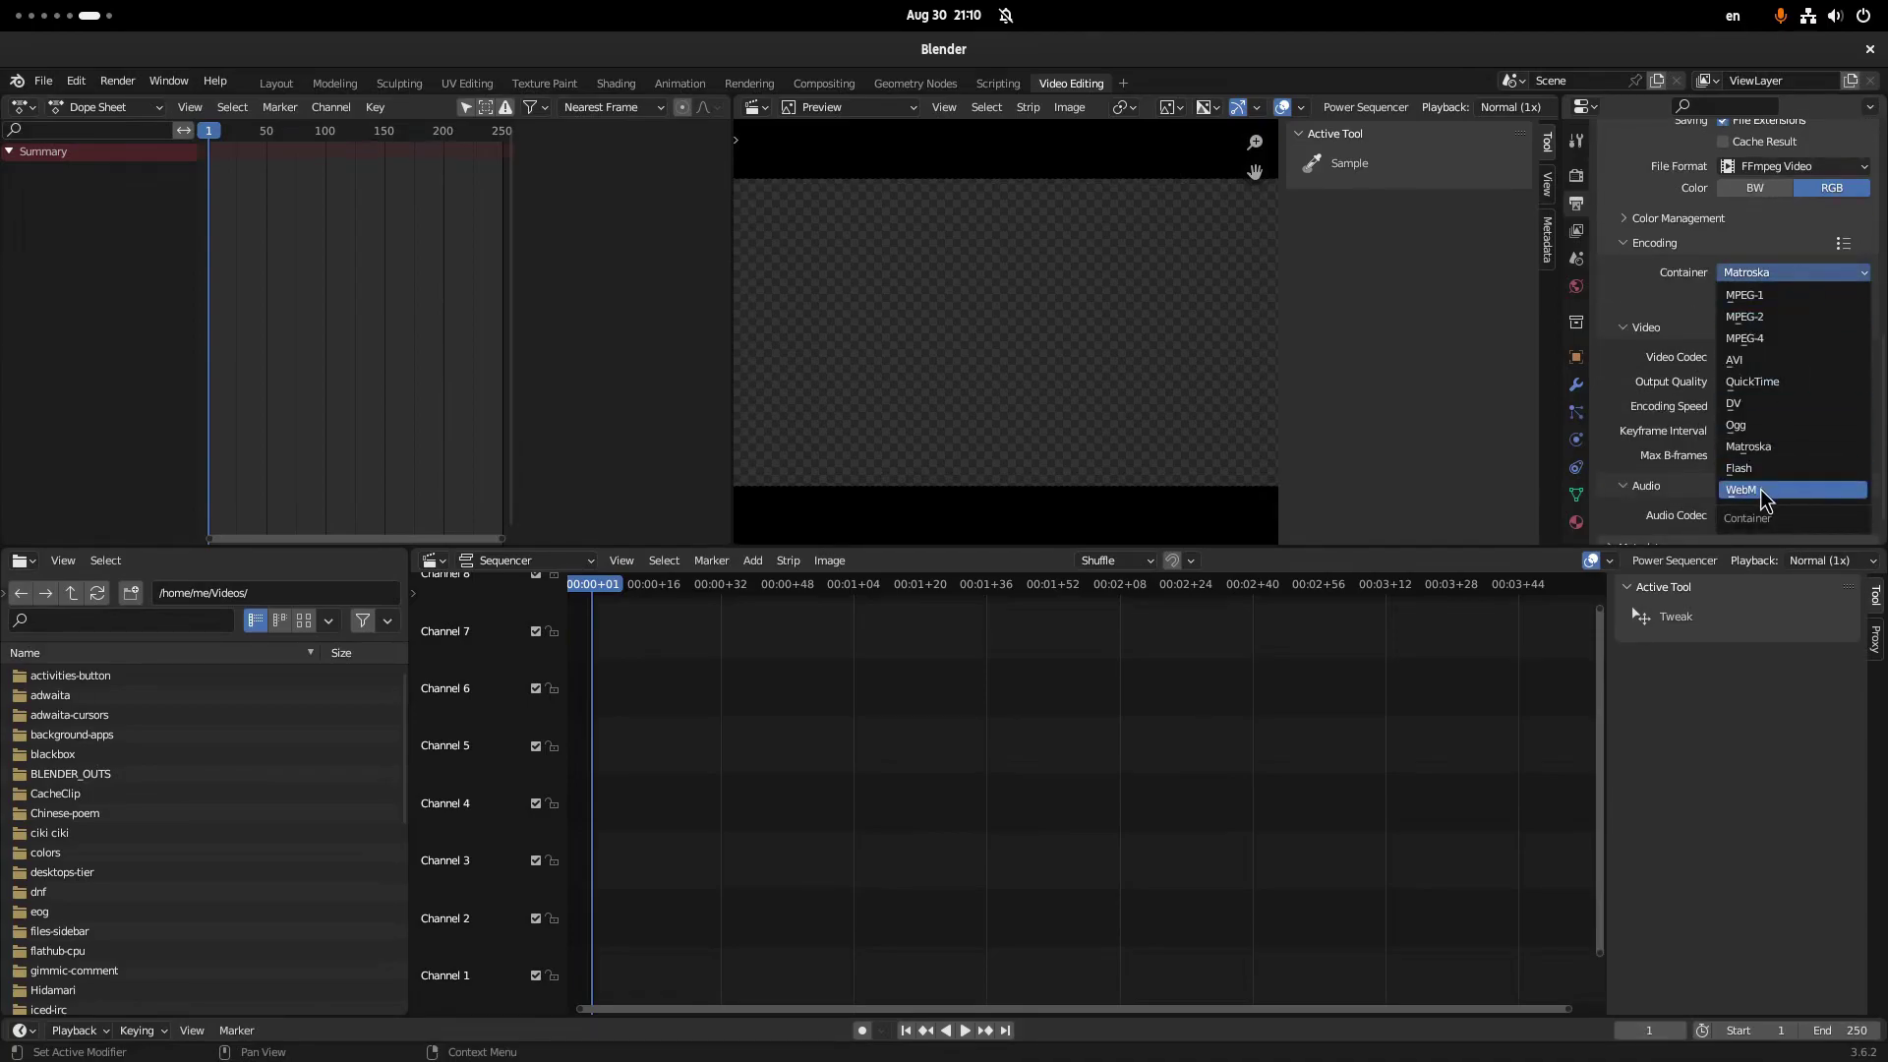
left_click(1785, 338)
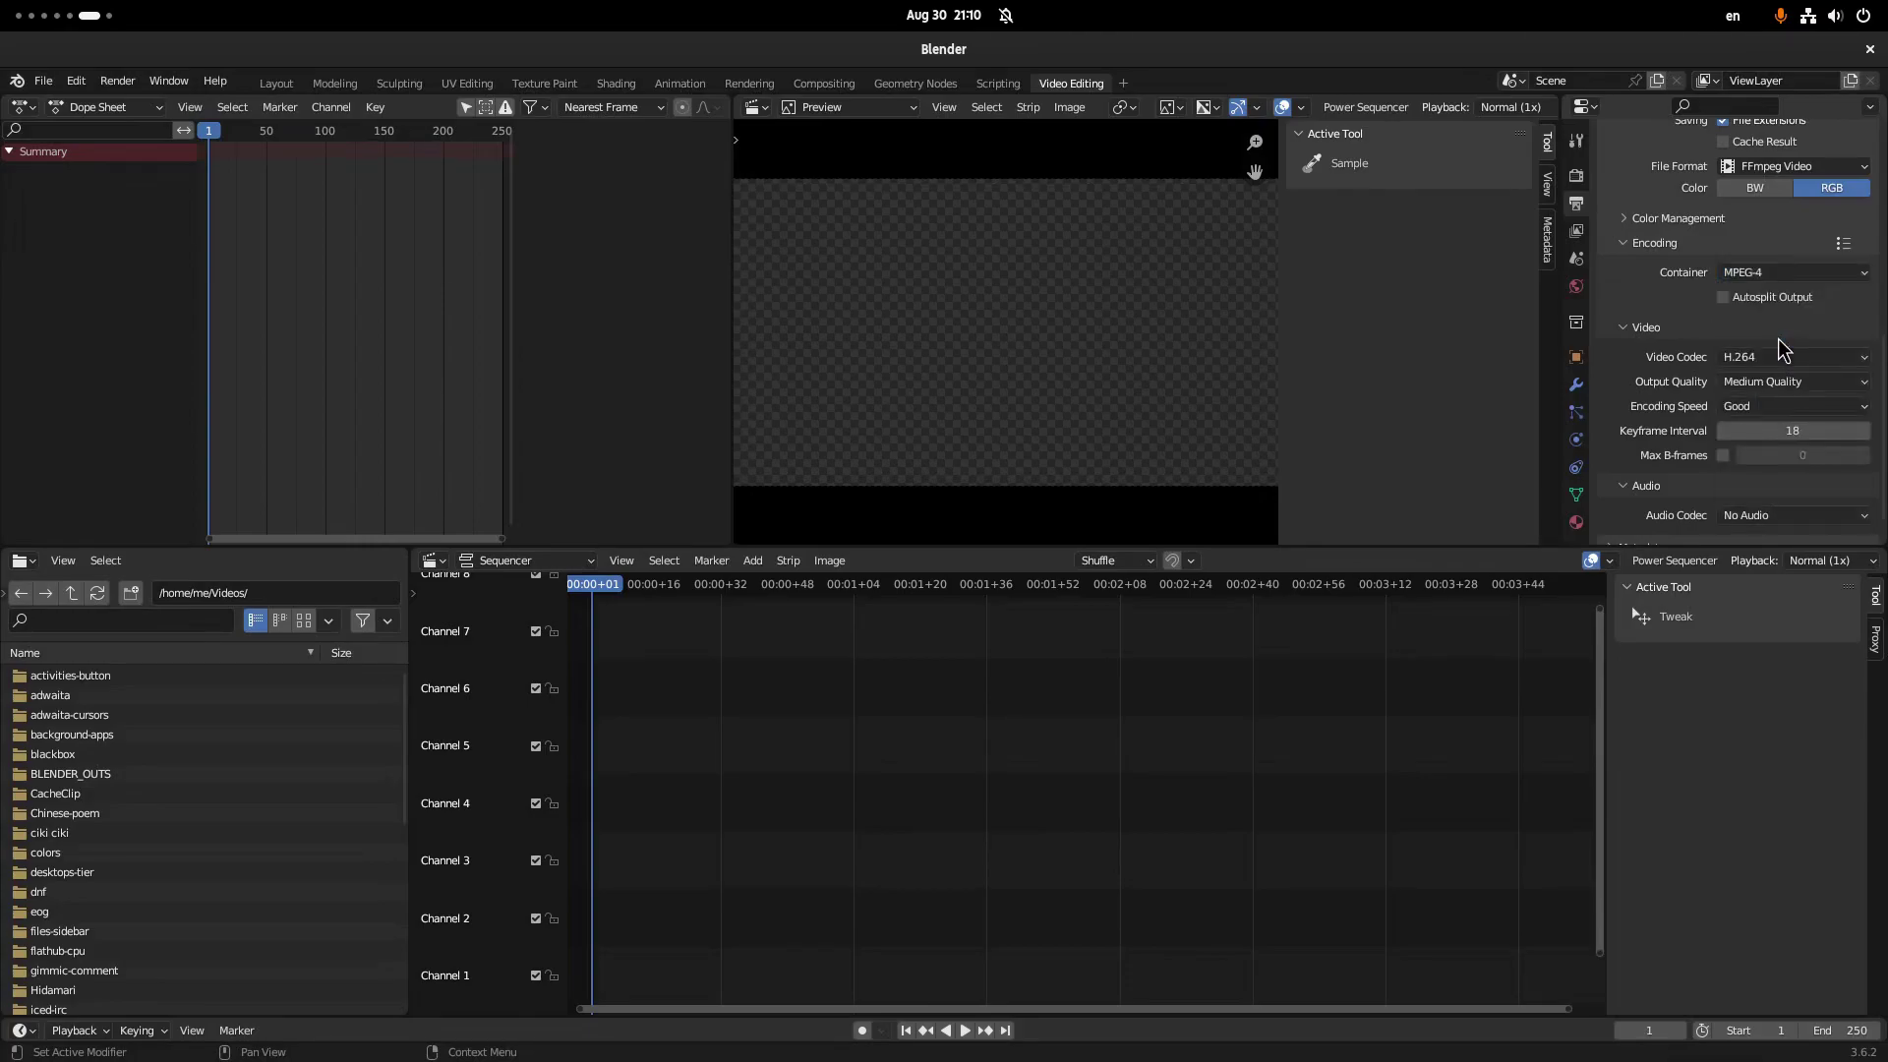
left_click(1802, 386)
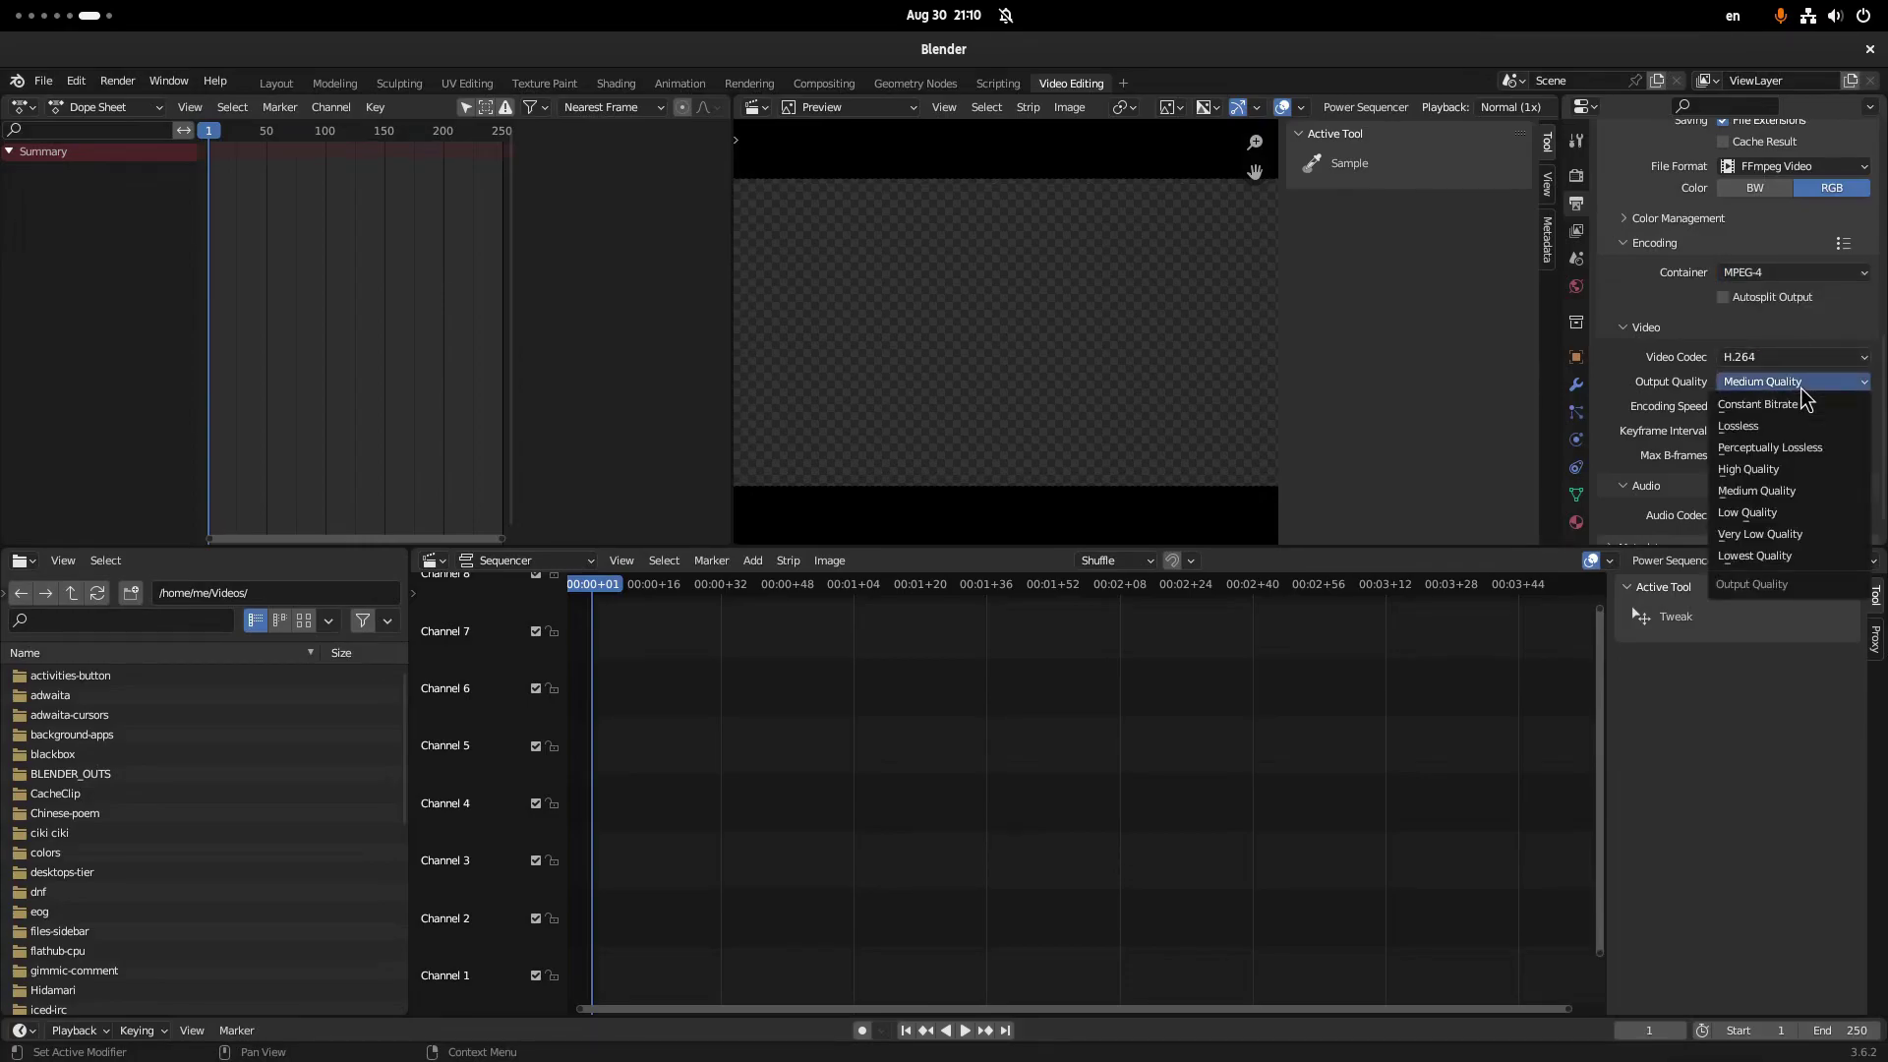
left_click(1789, 470)
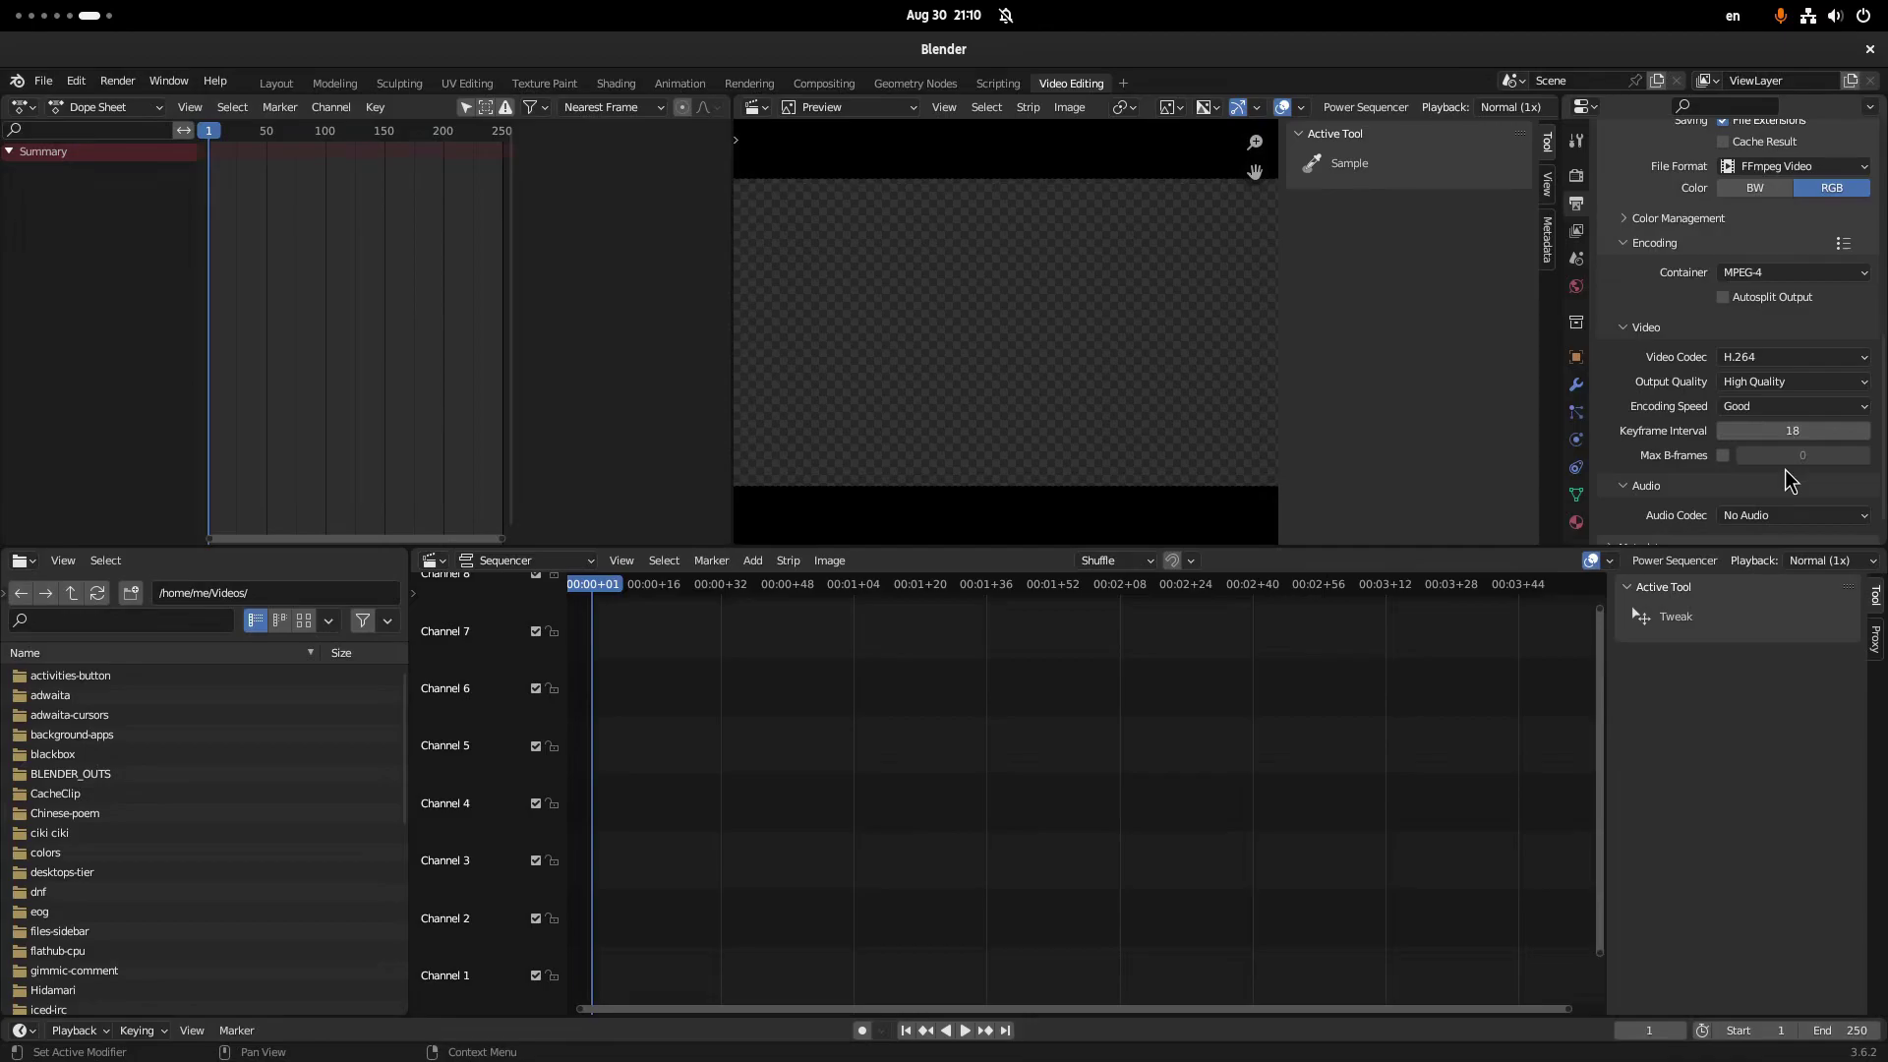
scroll(1609, 429, "down", 1)
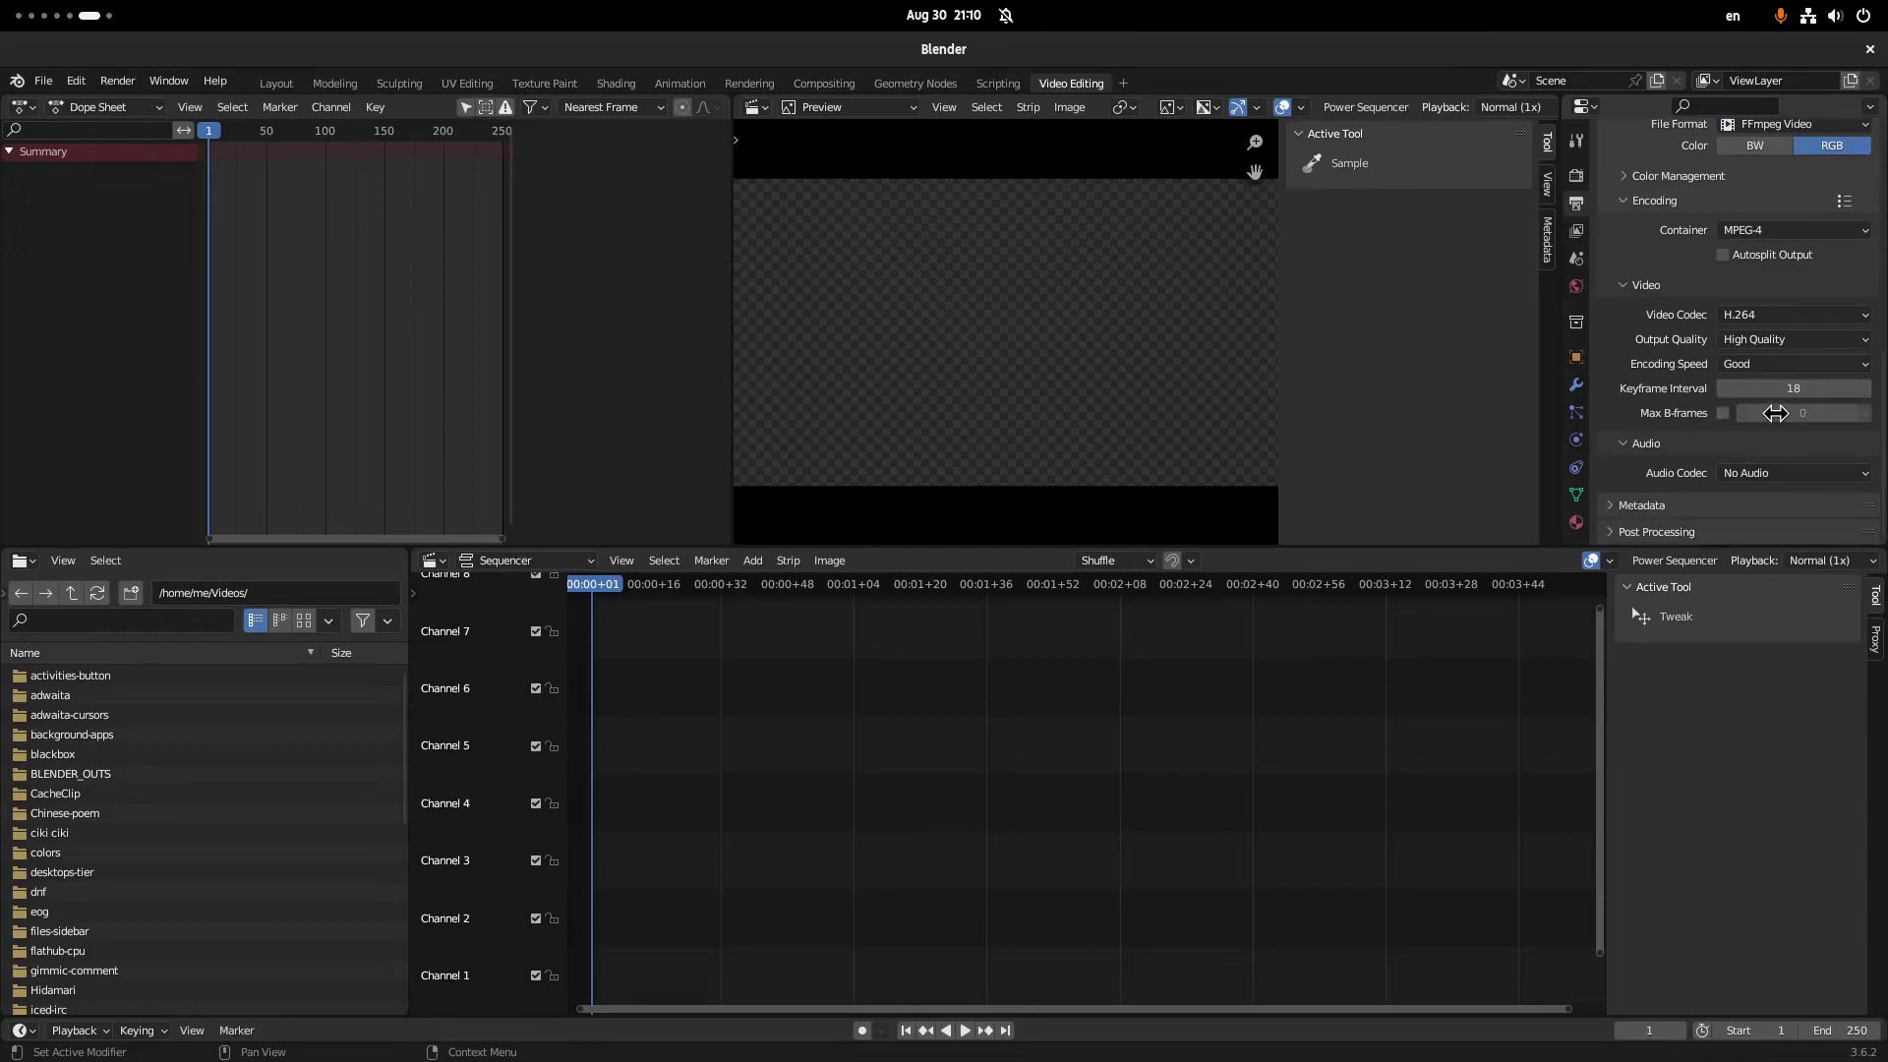
left_click(1765, 476)
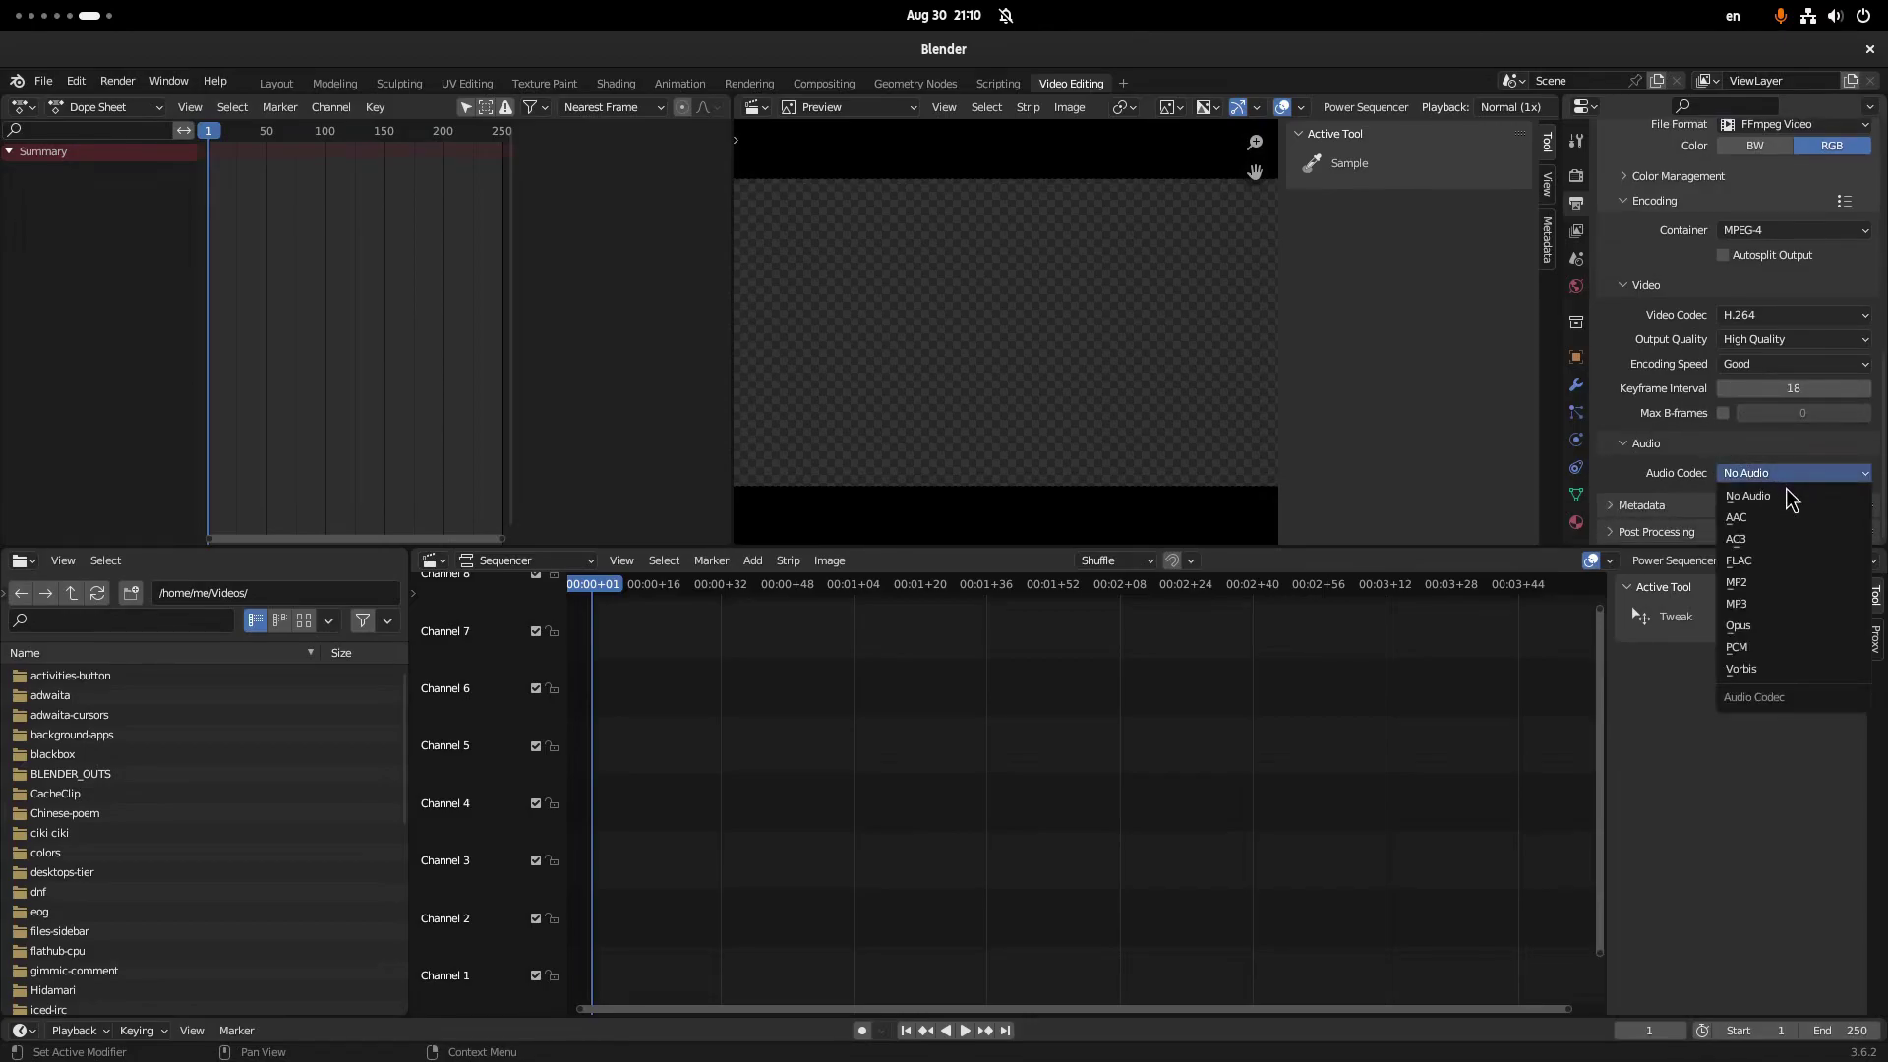
left_click(1770, 517)
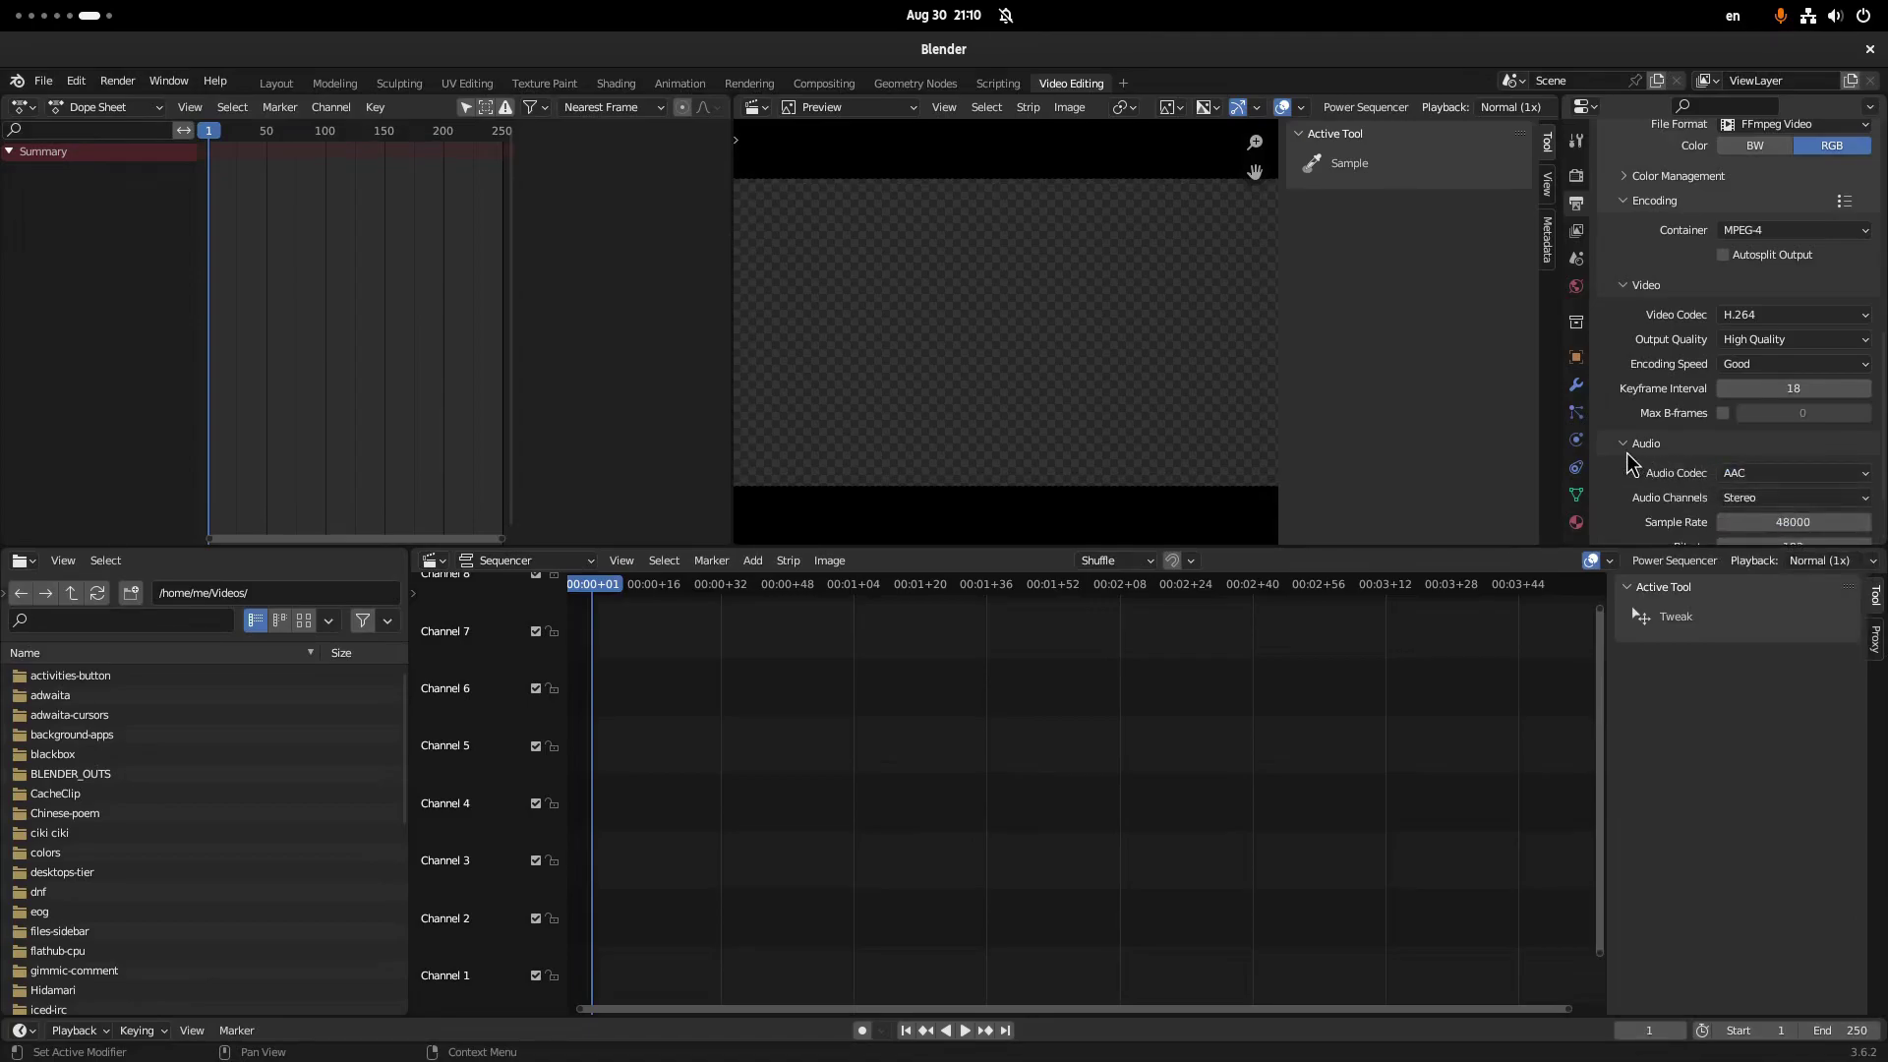
scroll(1631, 462, "down", 3)
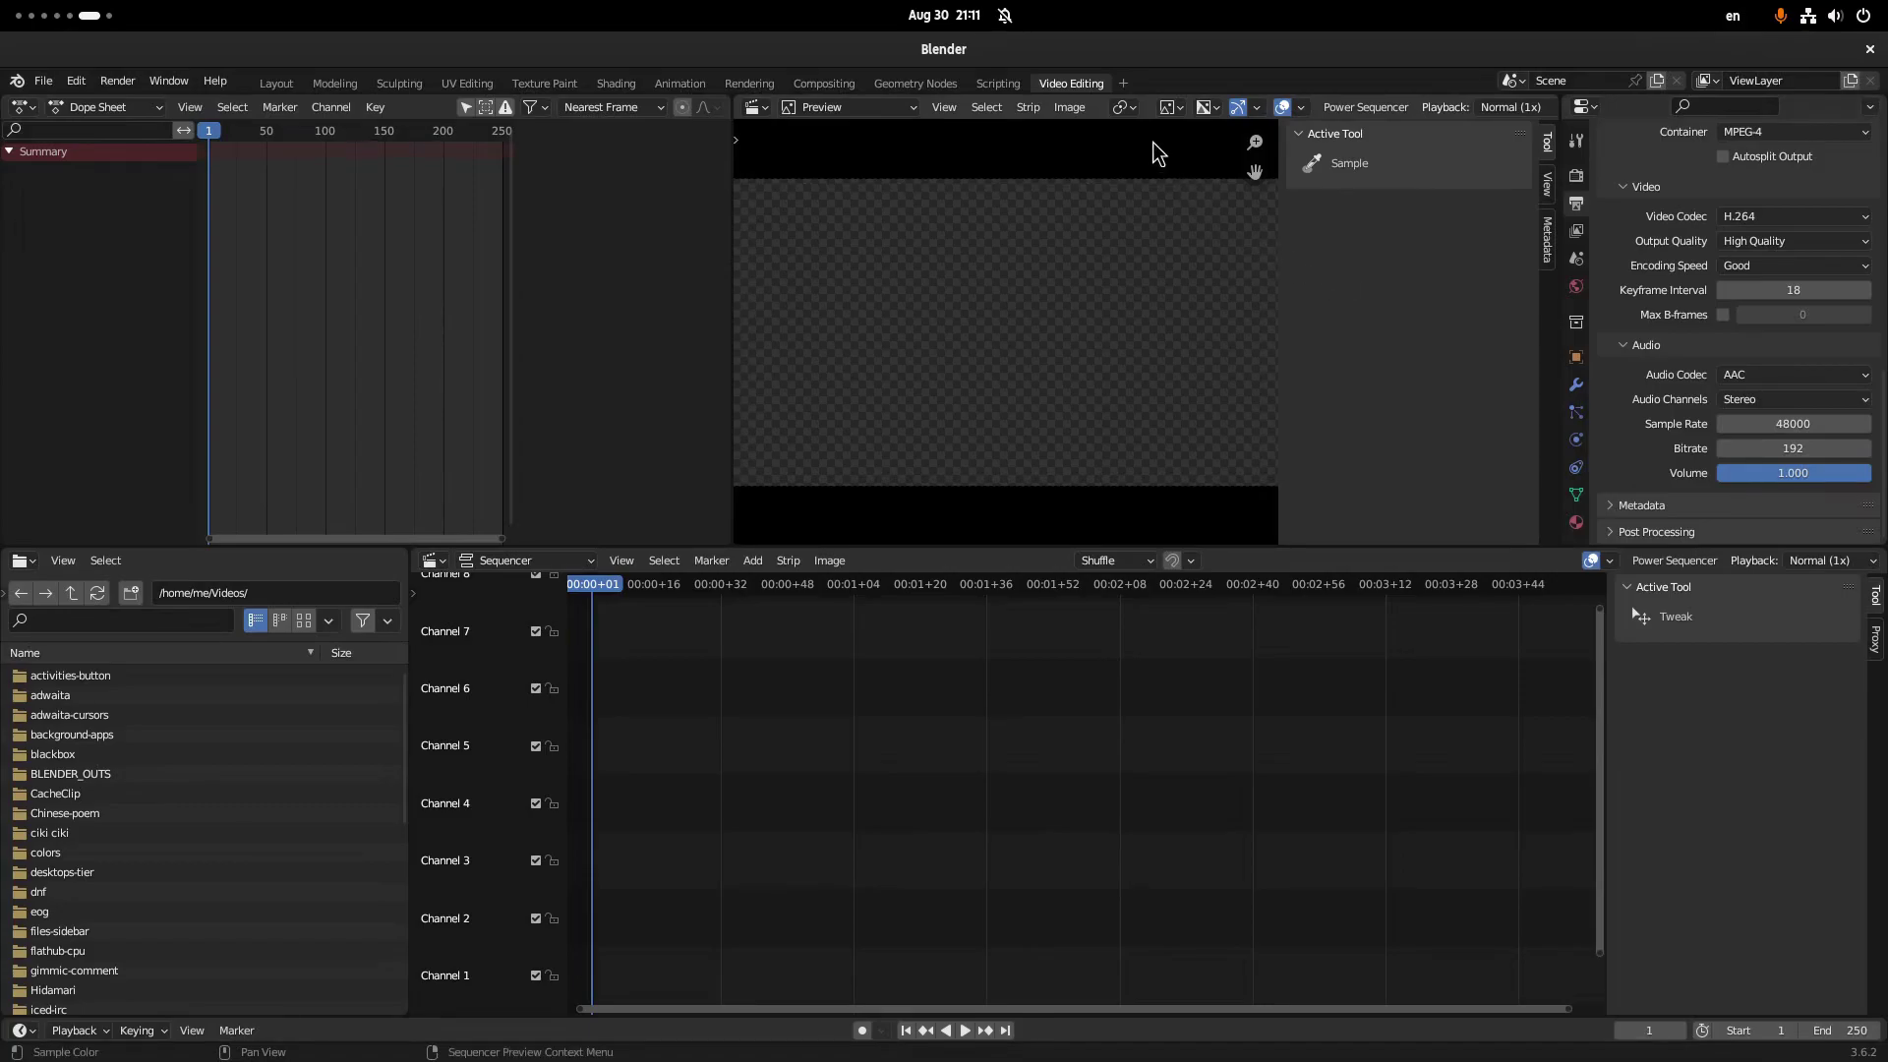
Duplicate the Video Editing workspace and rename the copy 'My Video Editing'.
right_click(1079, 86)
left_click(1007, 124)
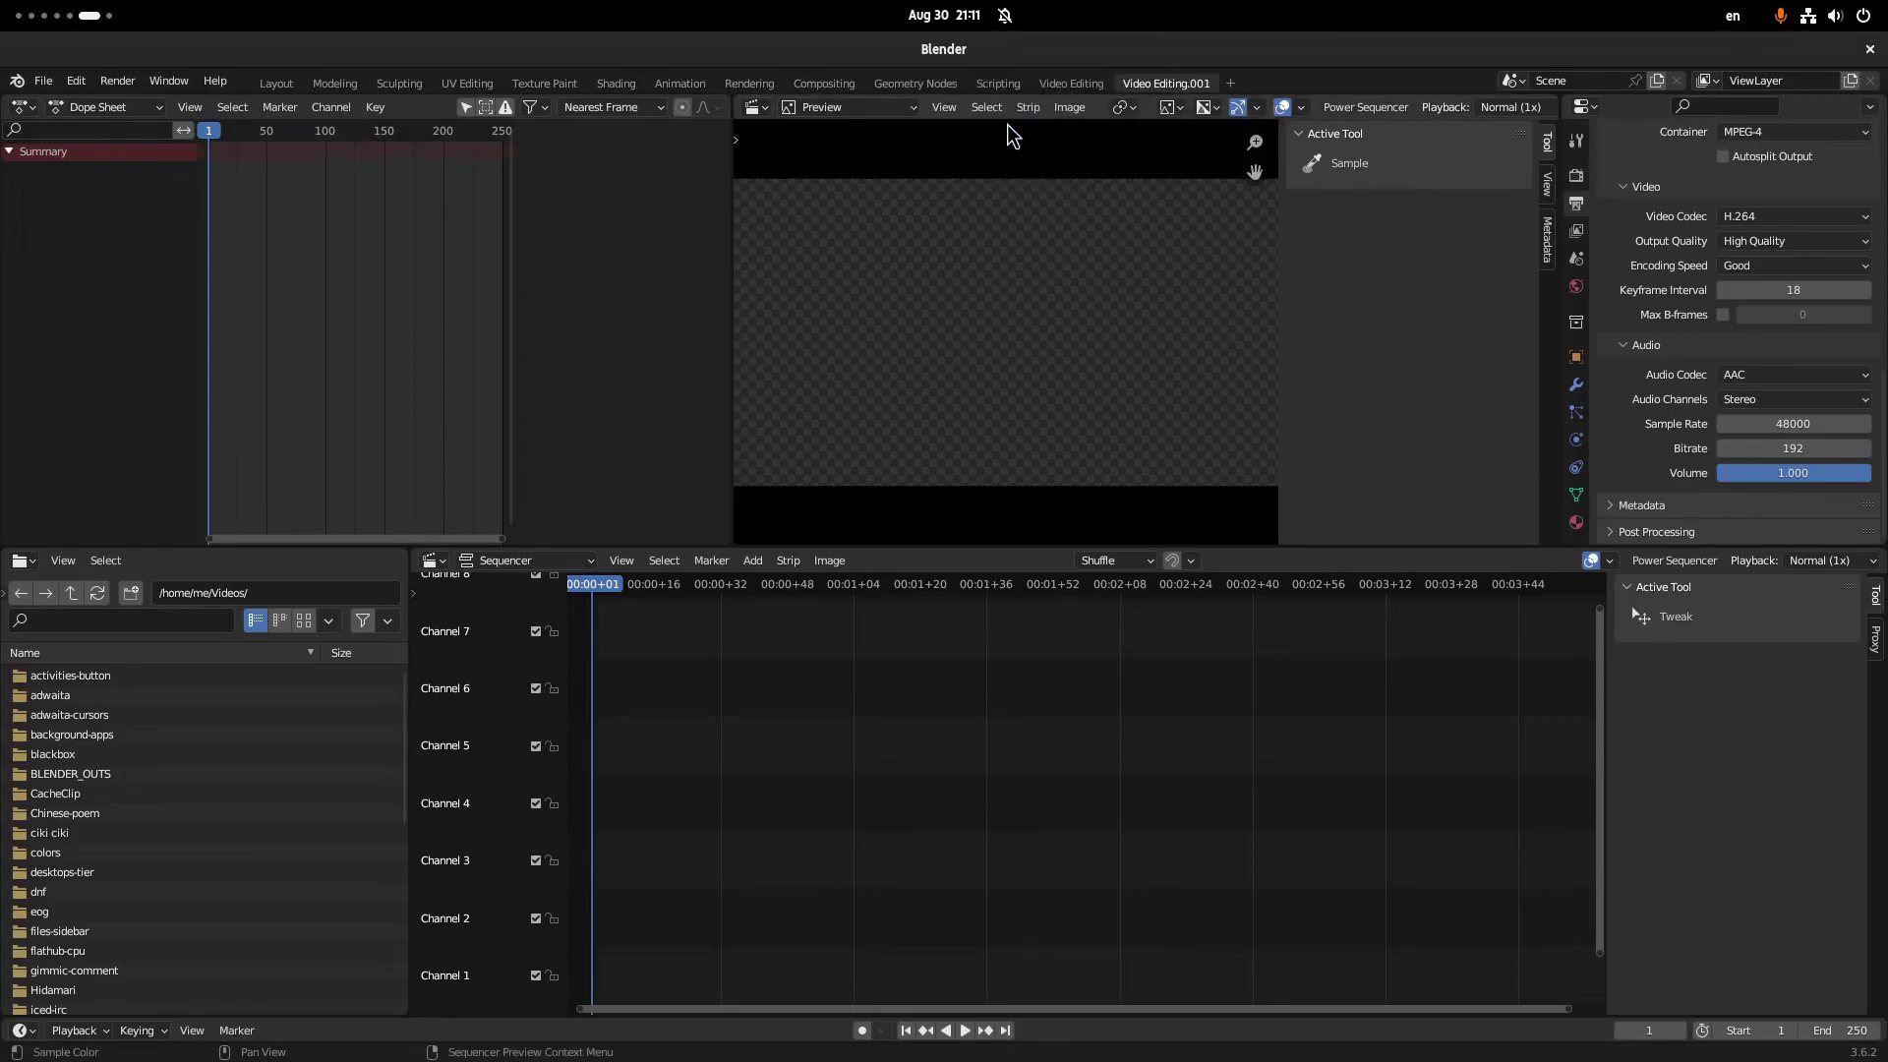
double_click(1183, 87)
type("My")
type("g")
key("Return")
left_click(69, 86)
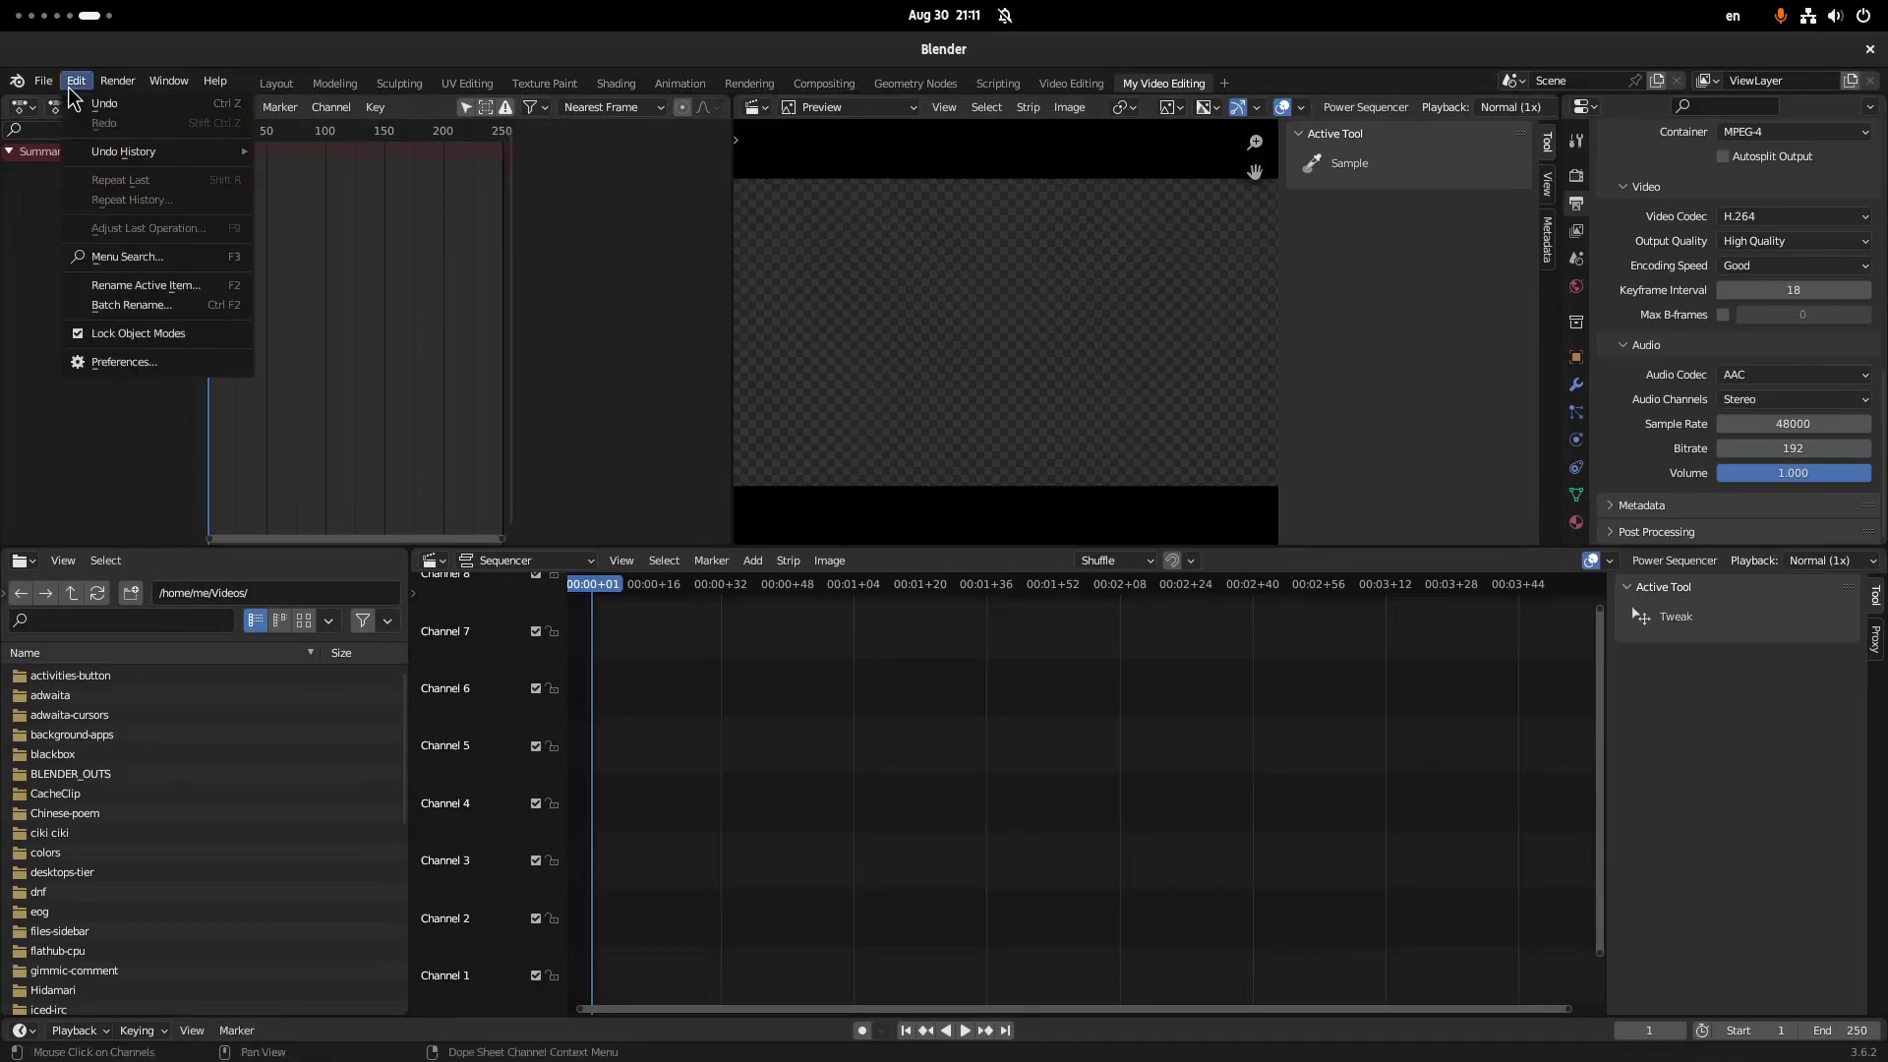
left_click(120, 363)
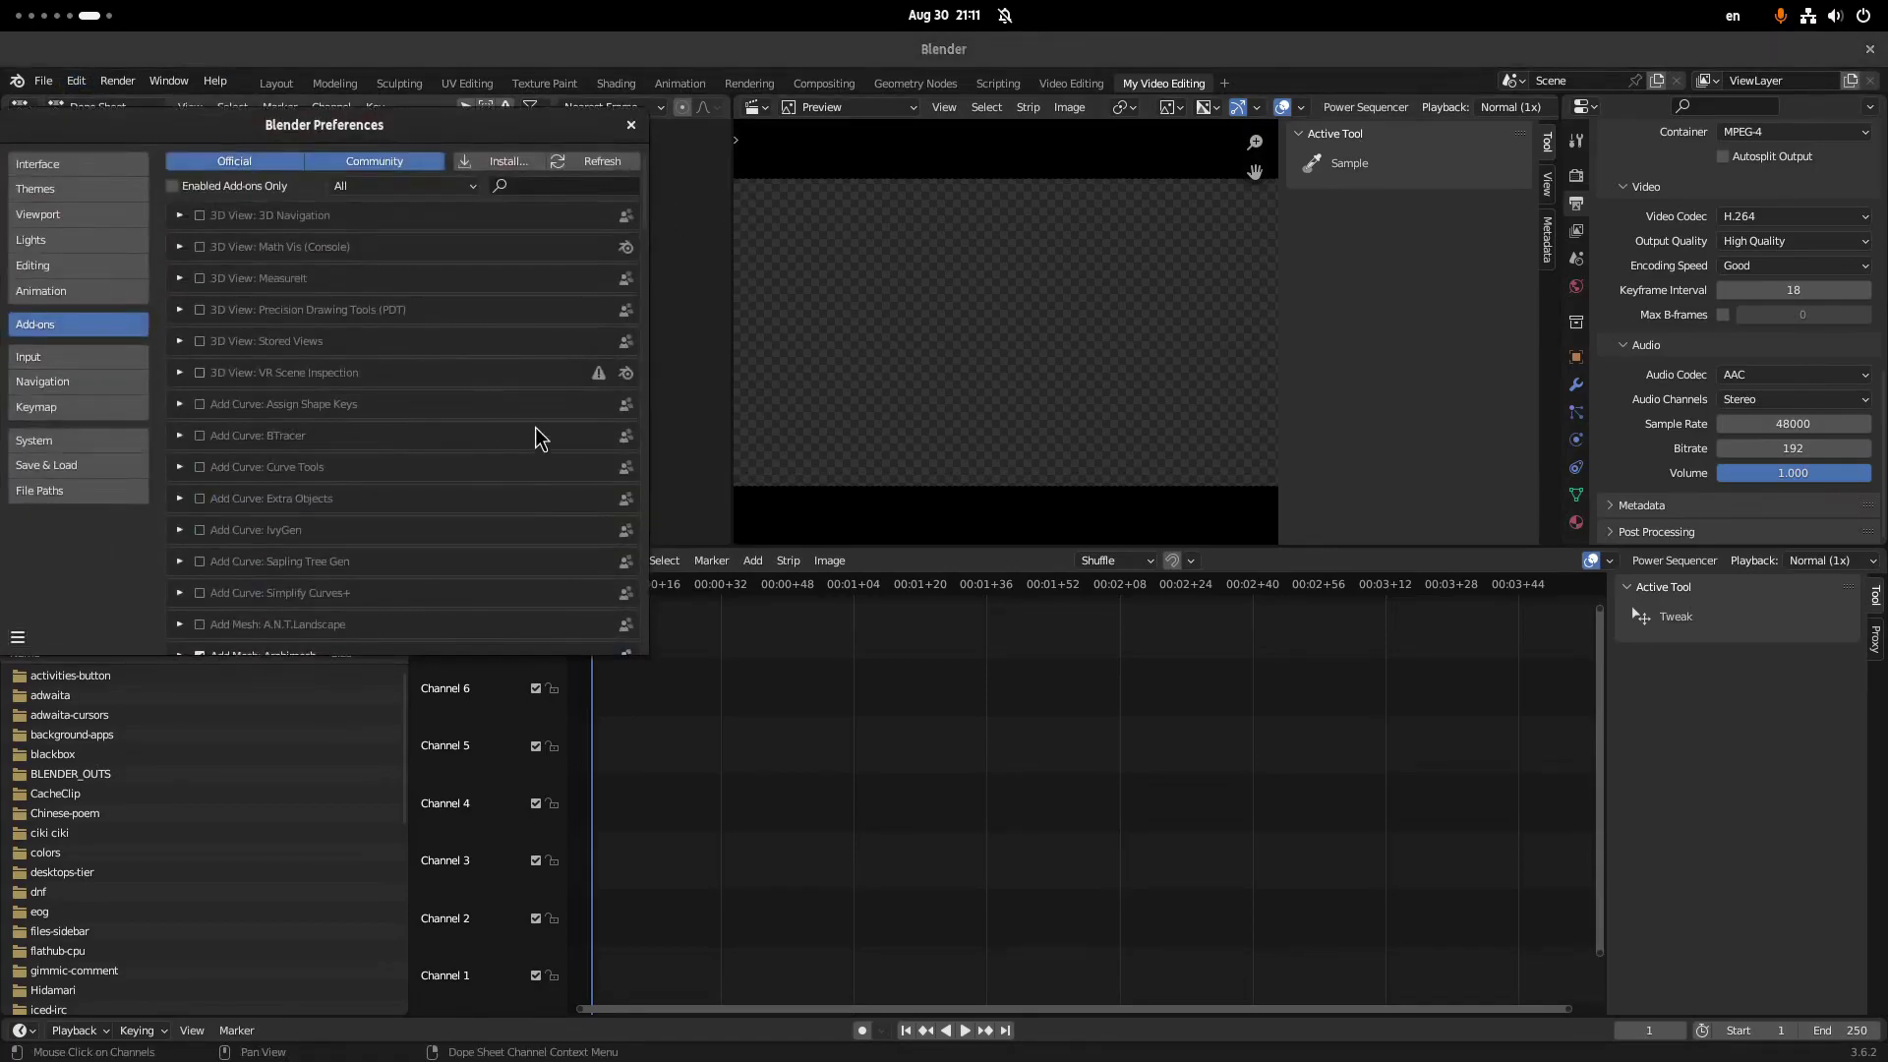
left_click(108, 171)
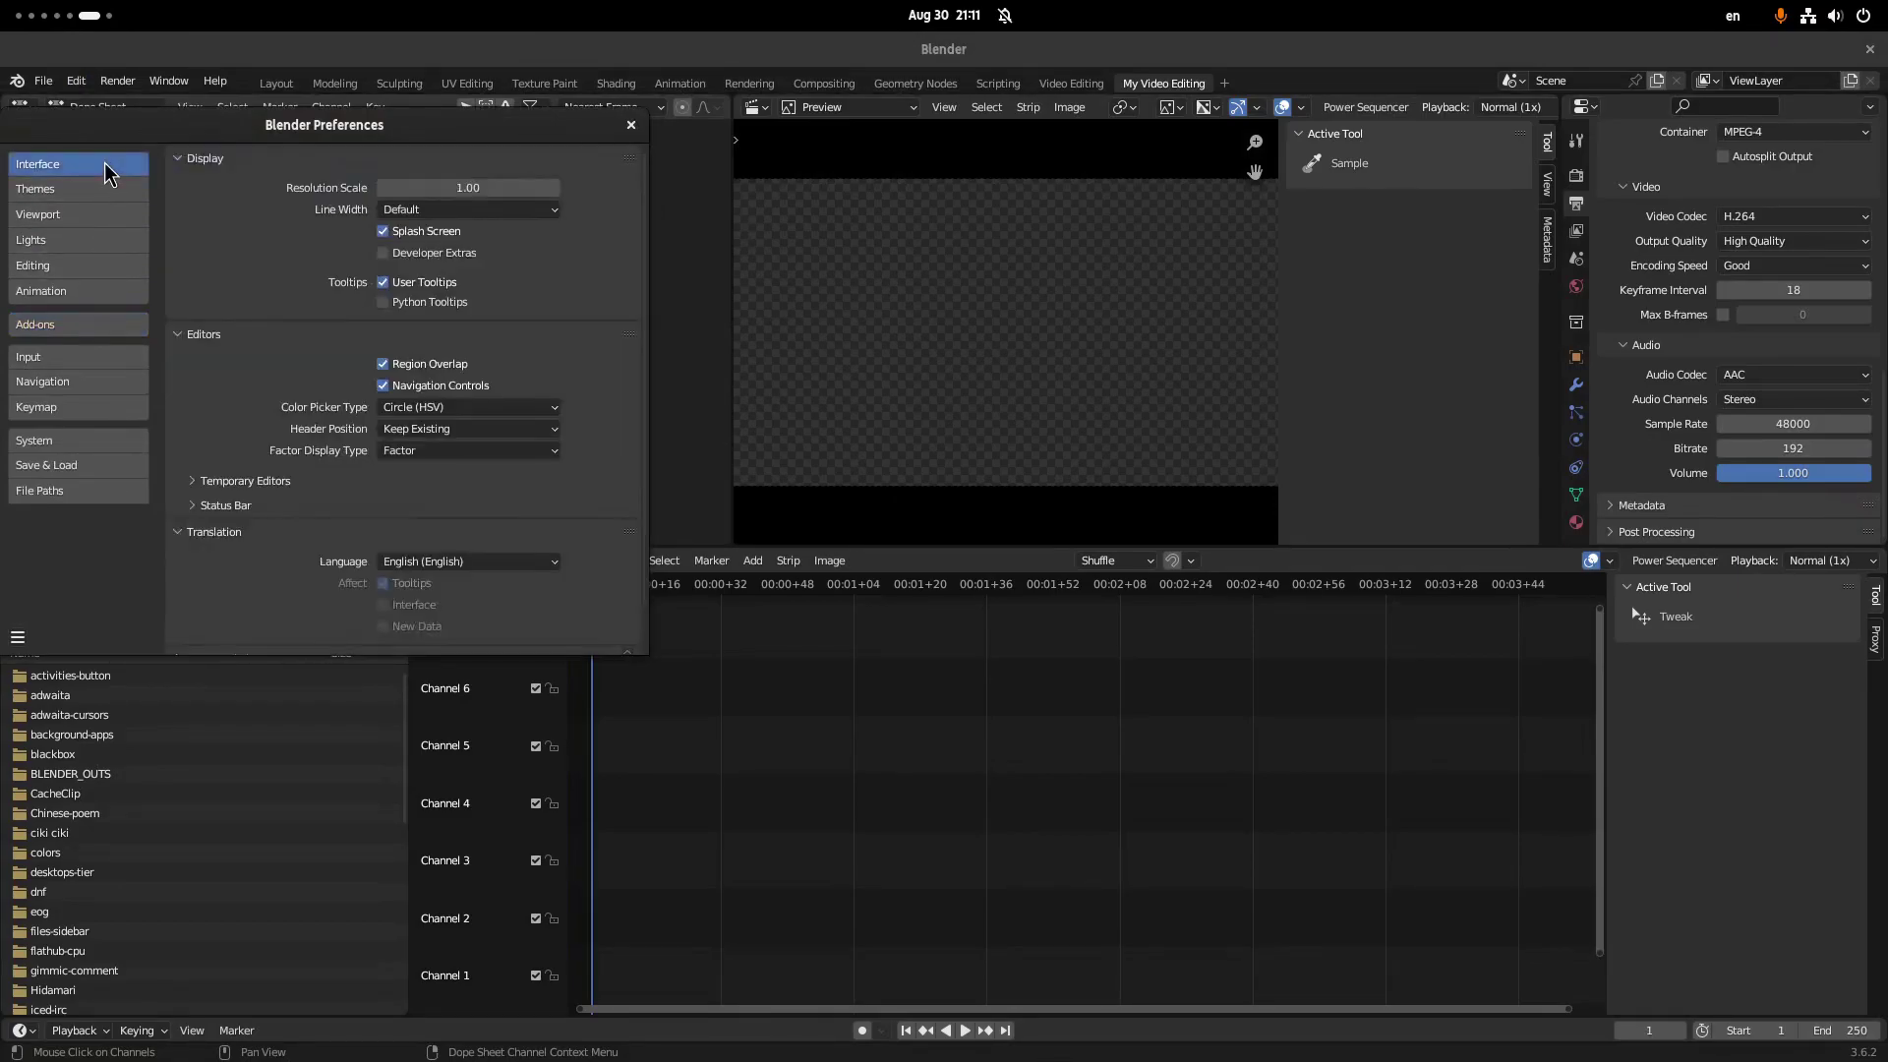
left_click(91, 443)
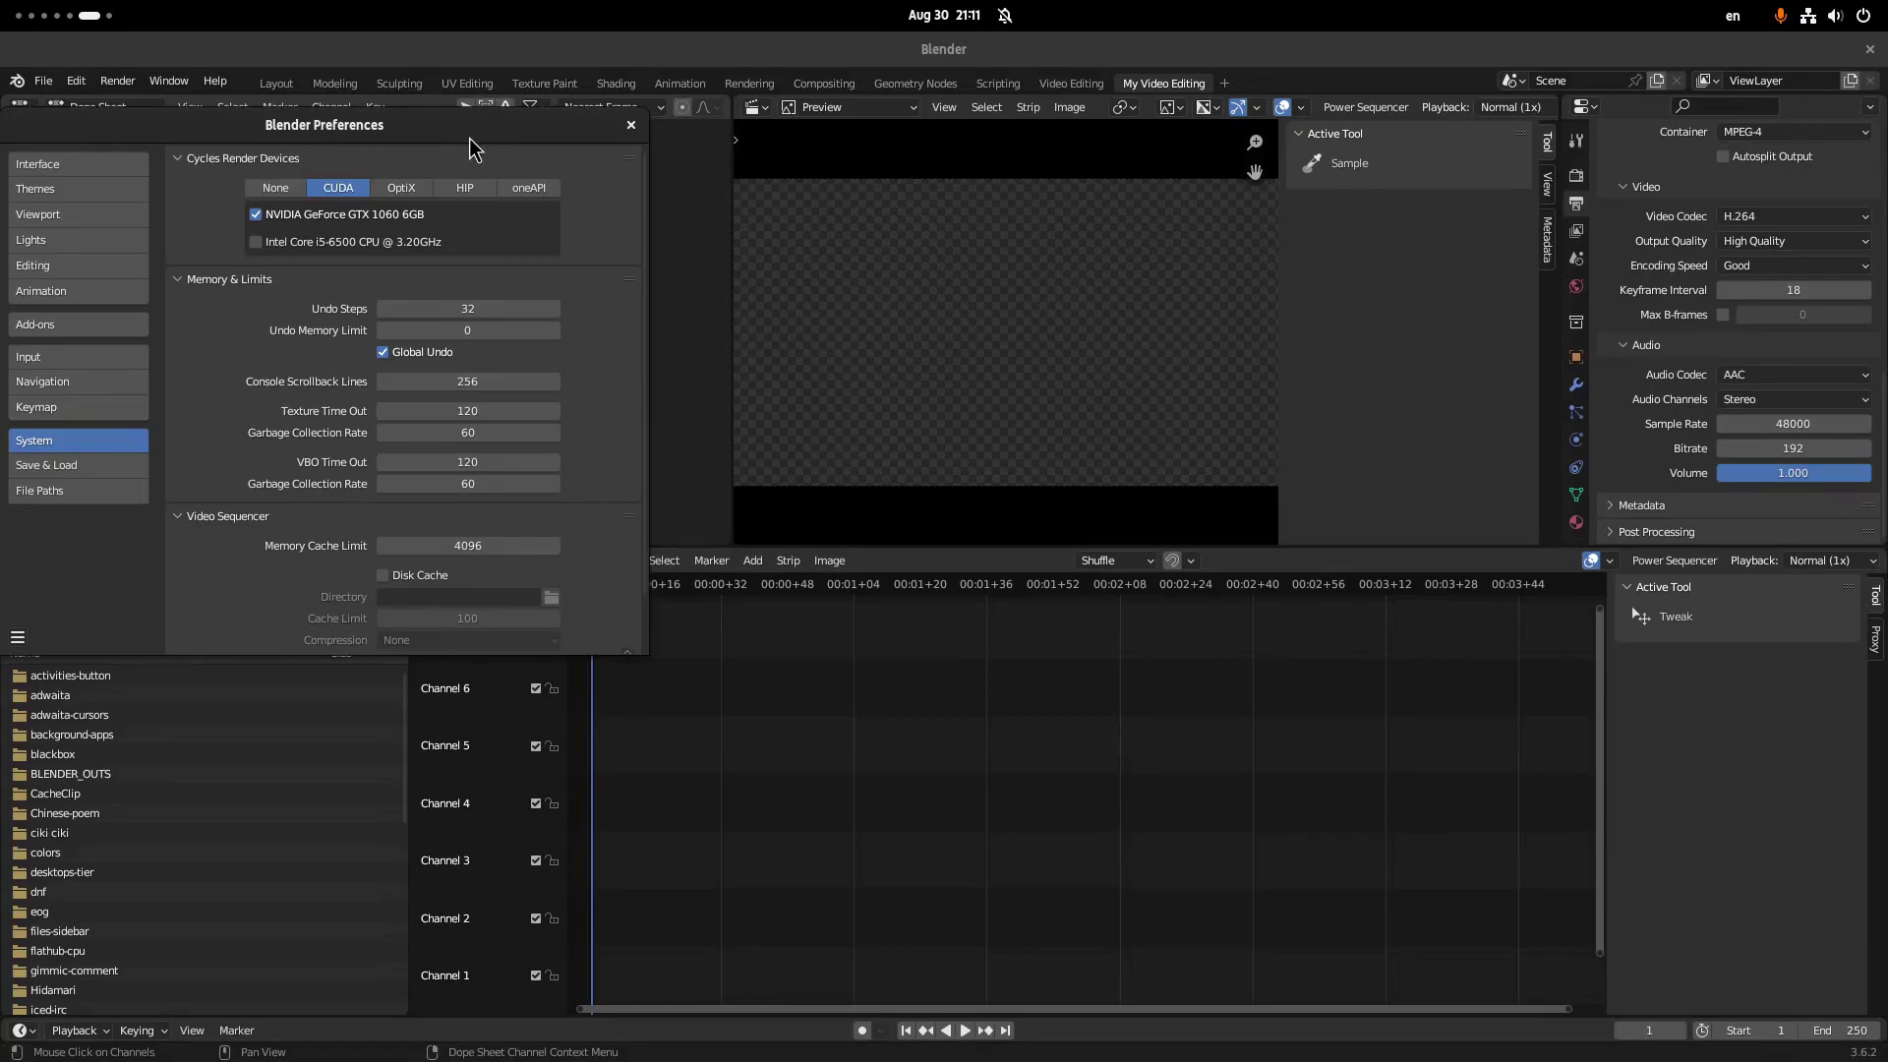
left_click(631, 129)
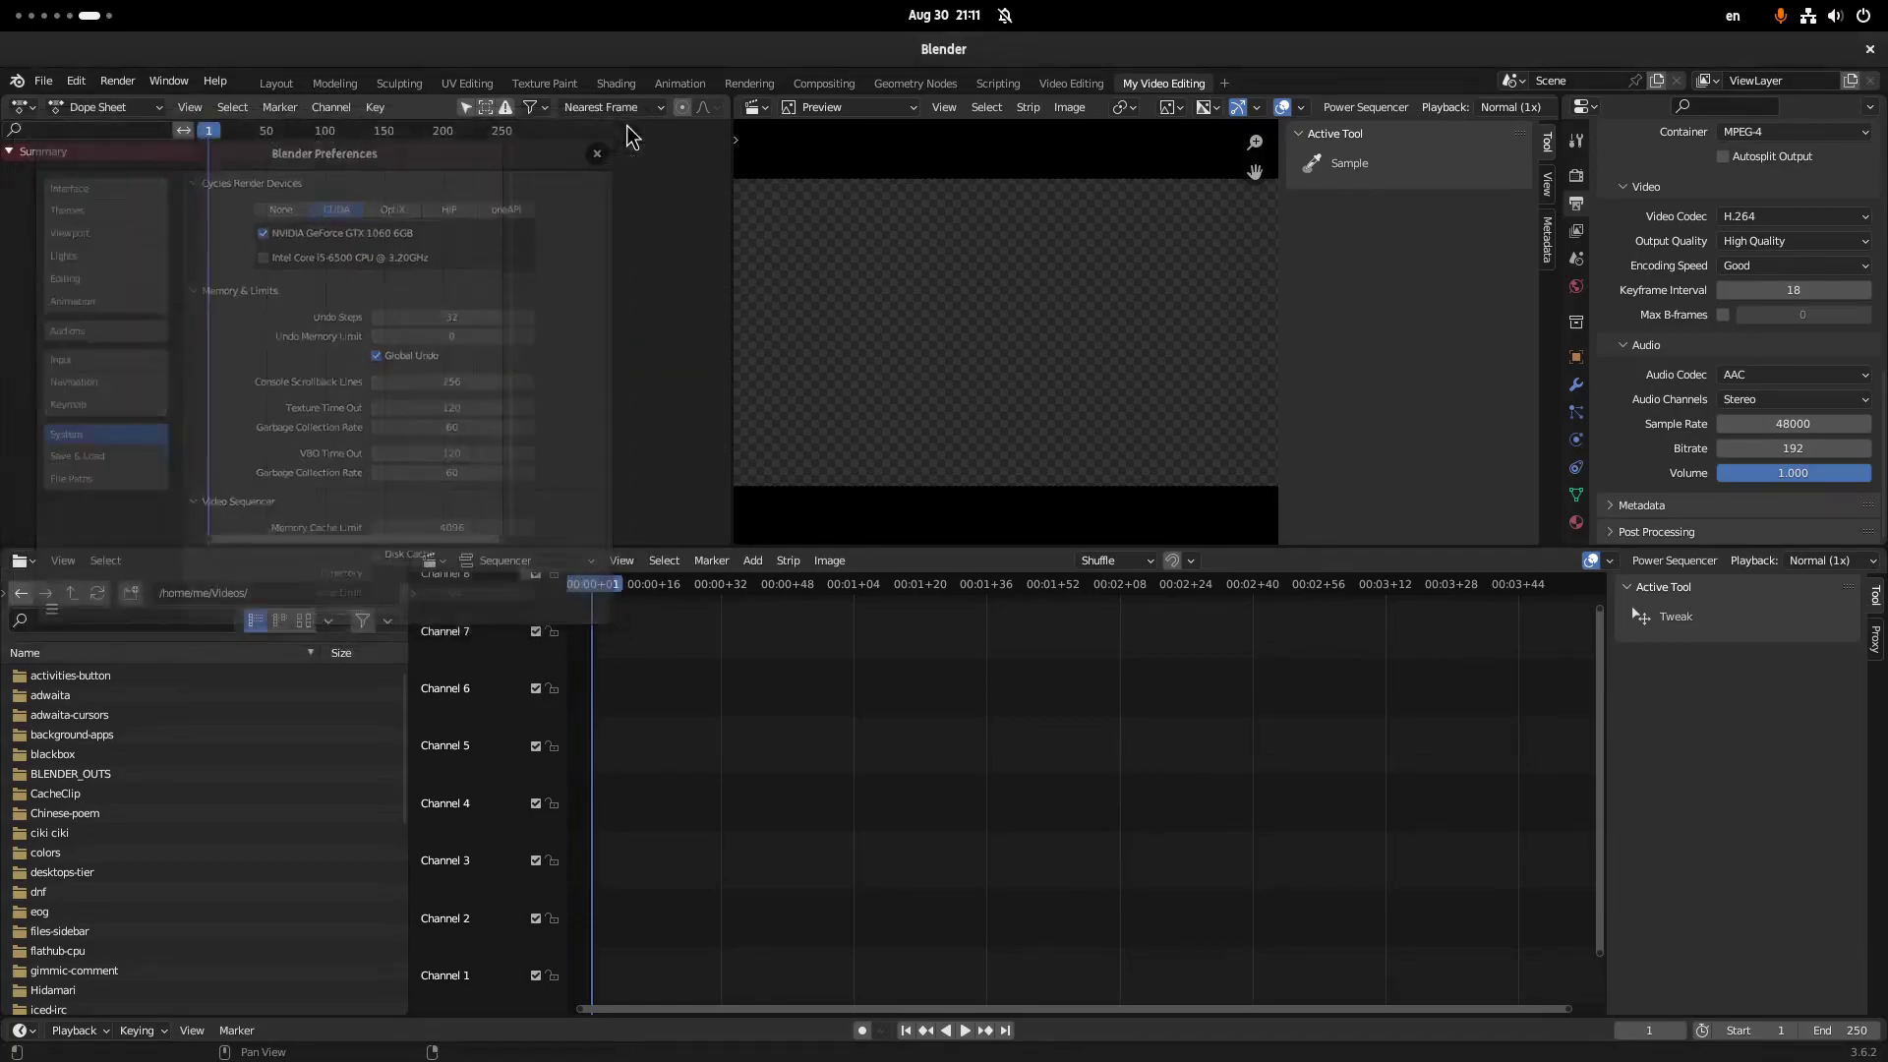
Save the project as 'New Blender Video.blend' in /home/me/Templates/.
left_click(43, 82)
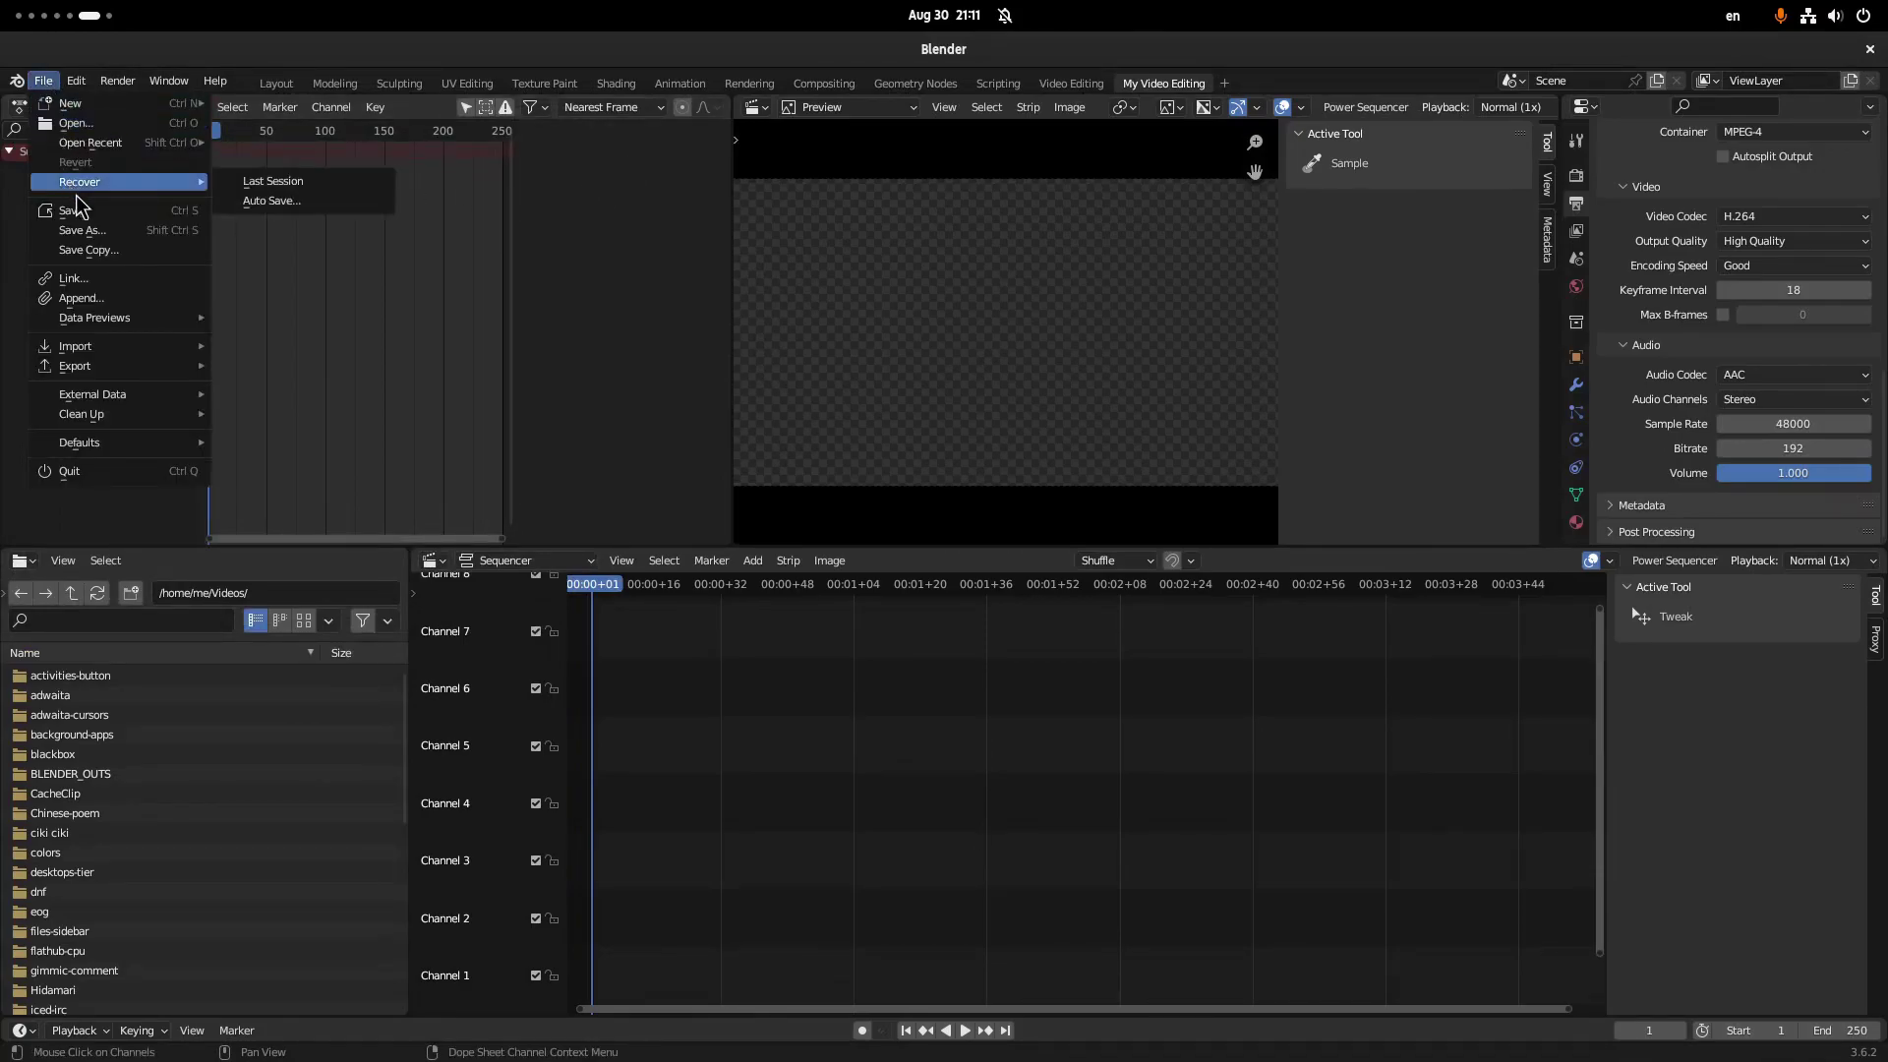
left_click(83, 230)
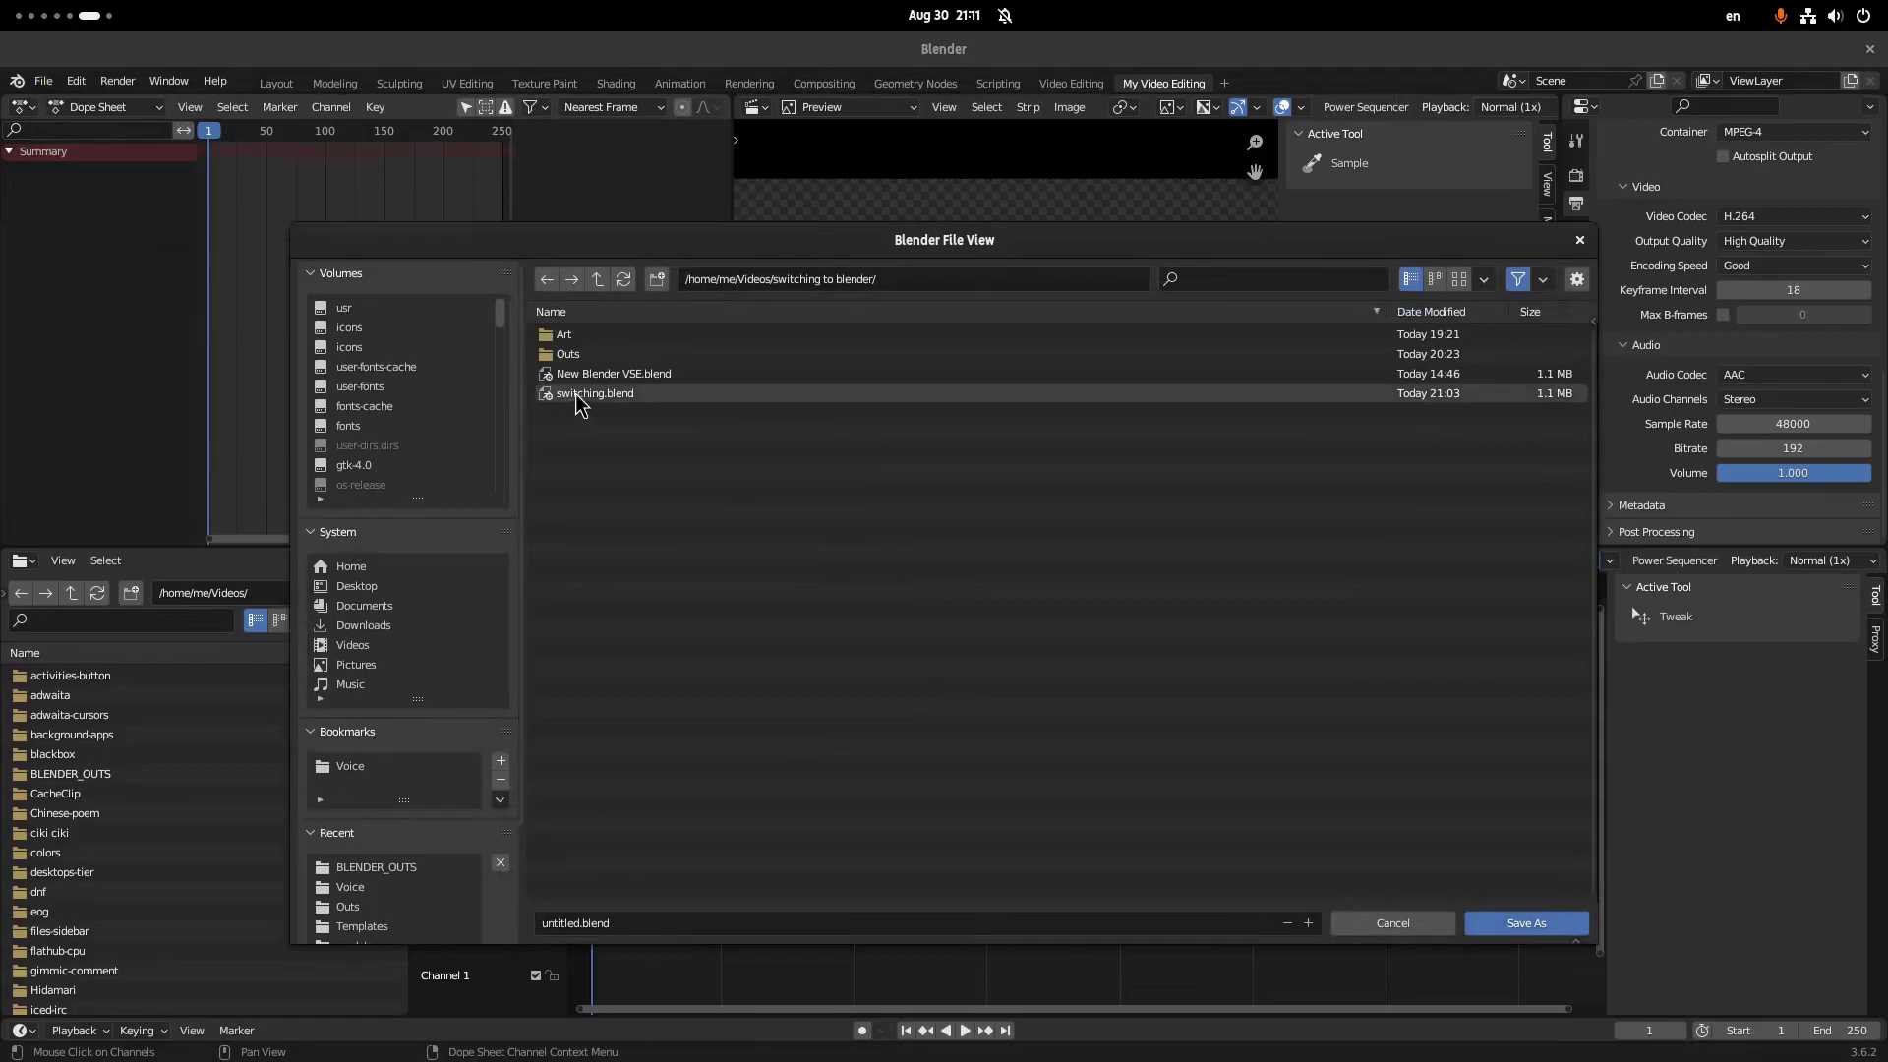
left_click(387, 564)
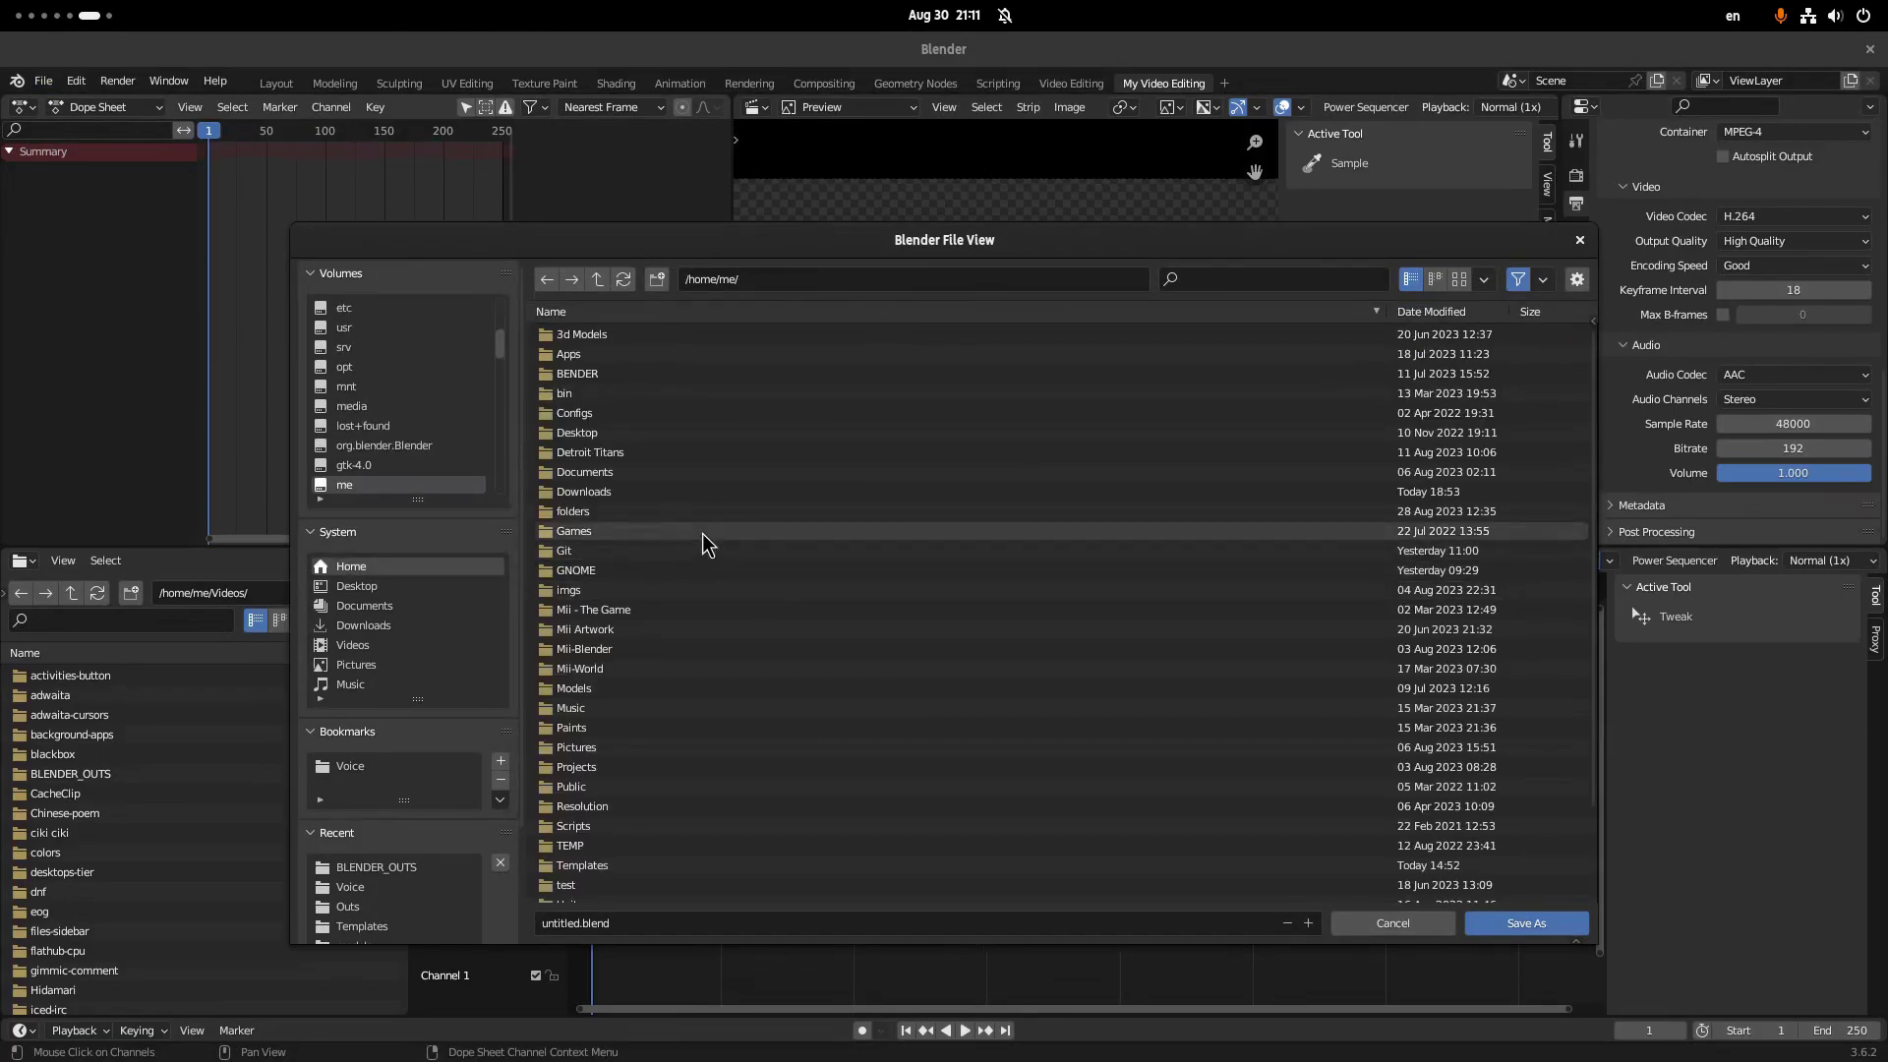
scroll(702, 528, "down", 5)
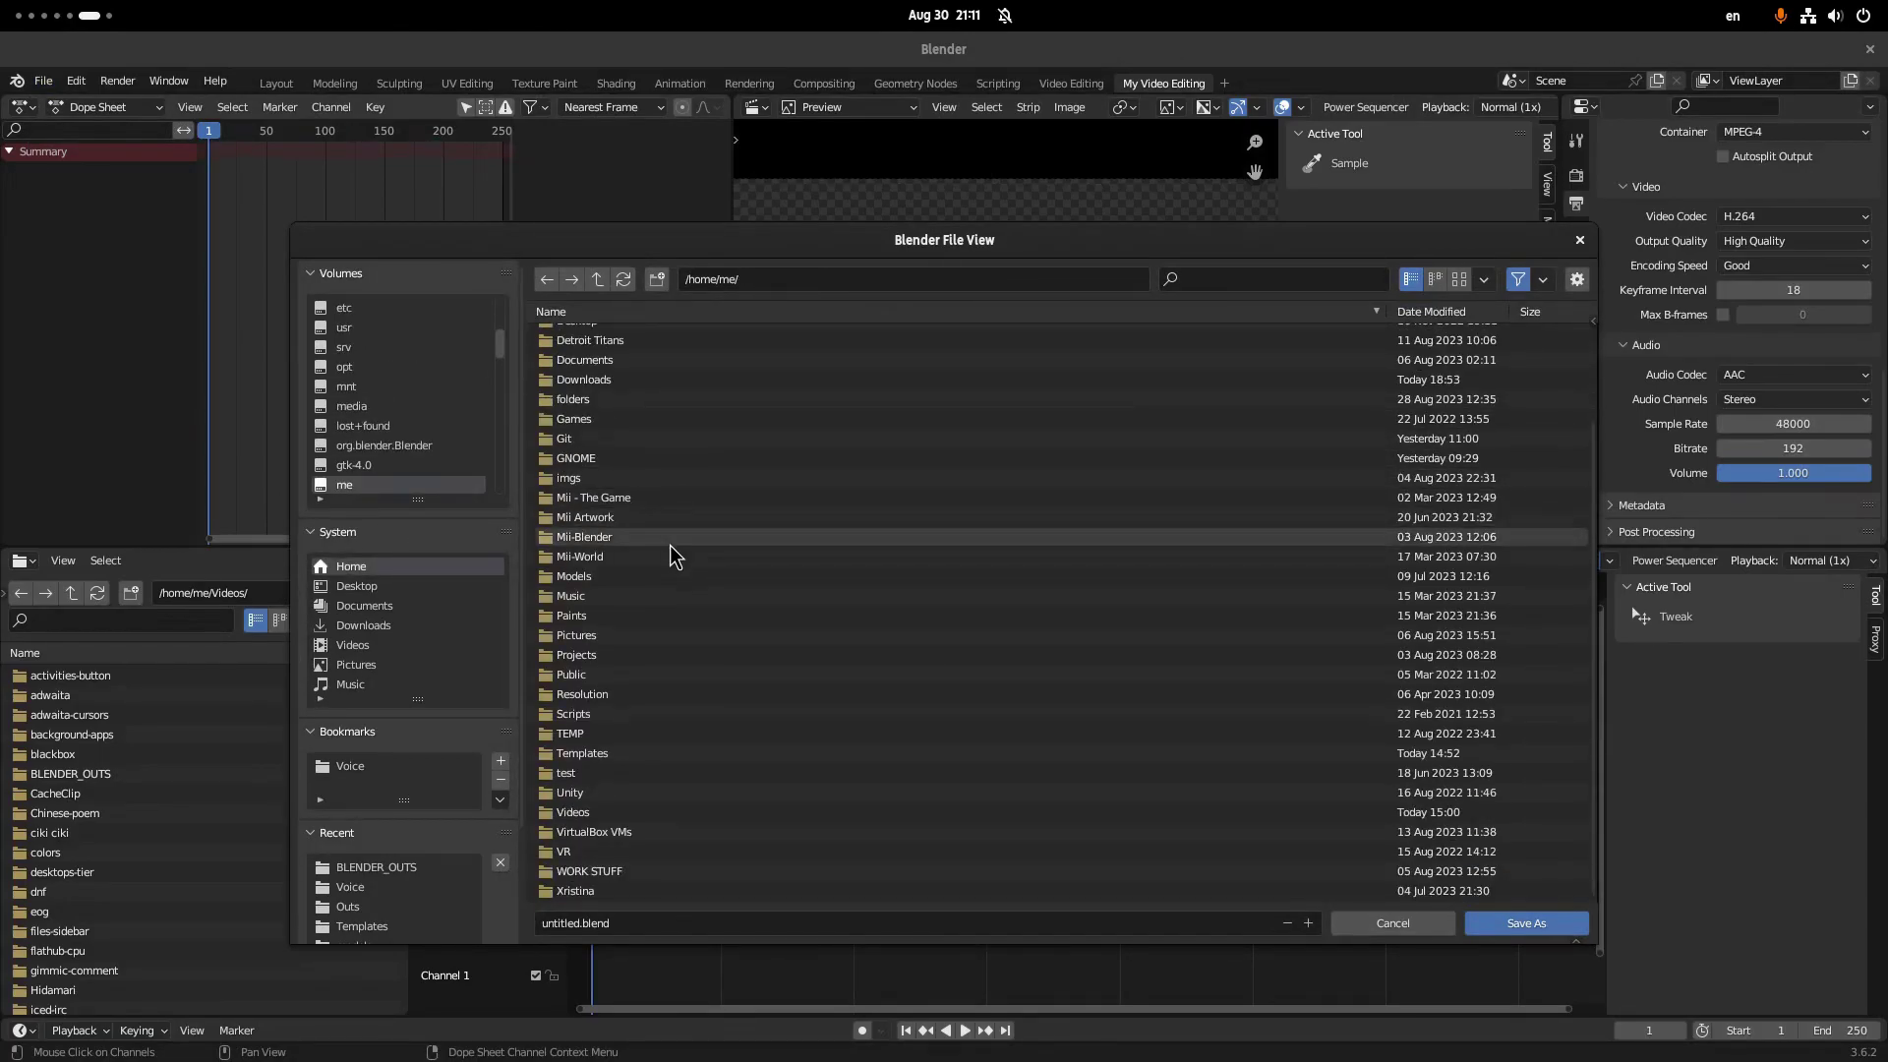
left_click(670, 544)
left_click(829, 279)
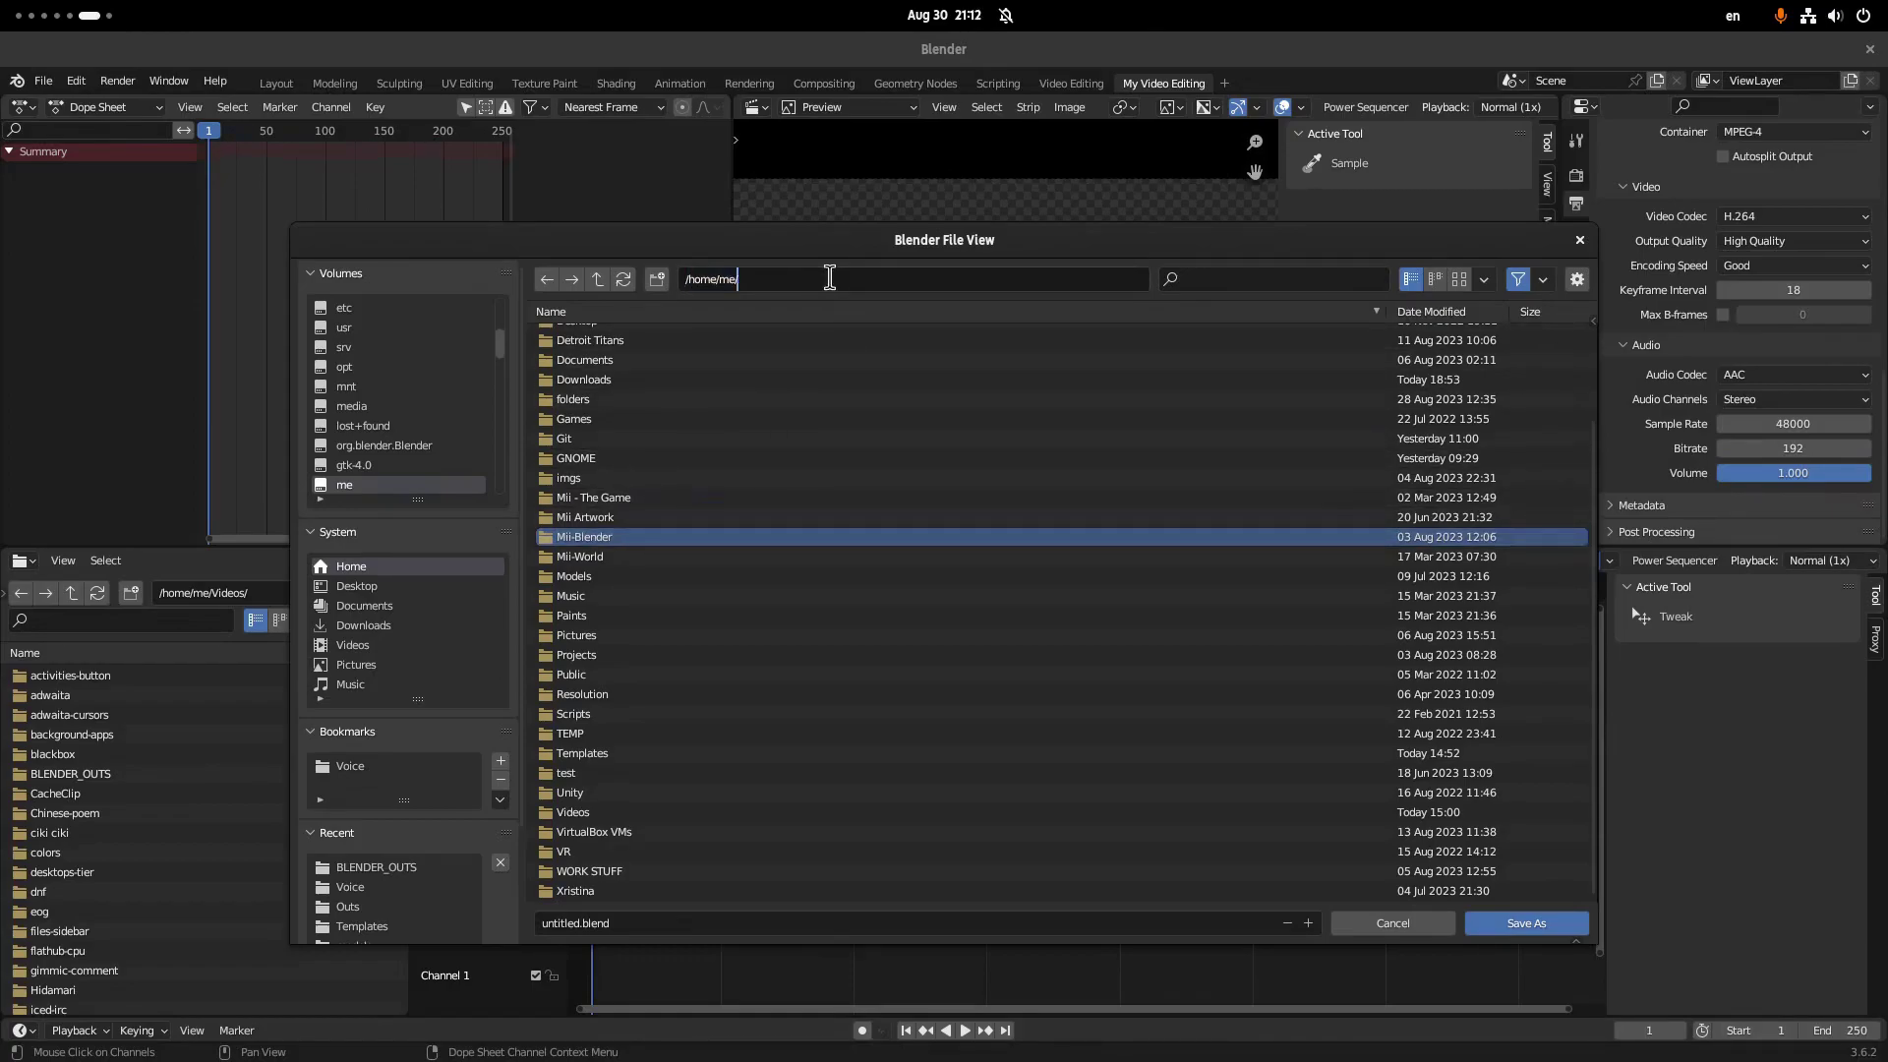
type("Templates/")
key("Return")
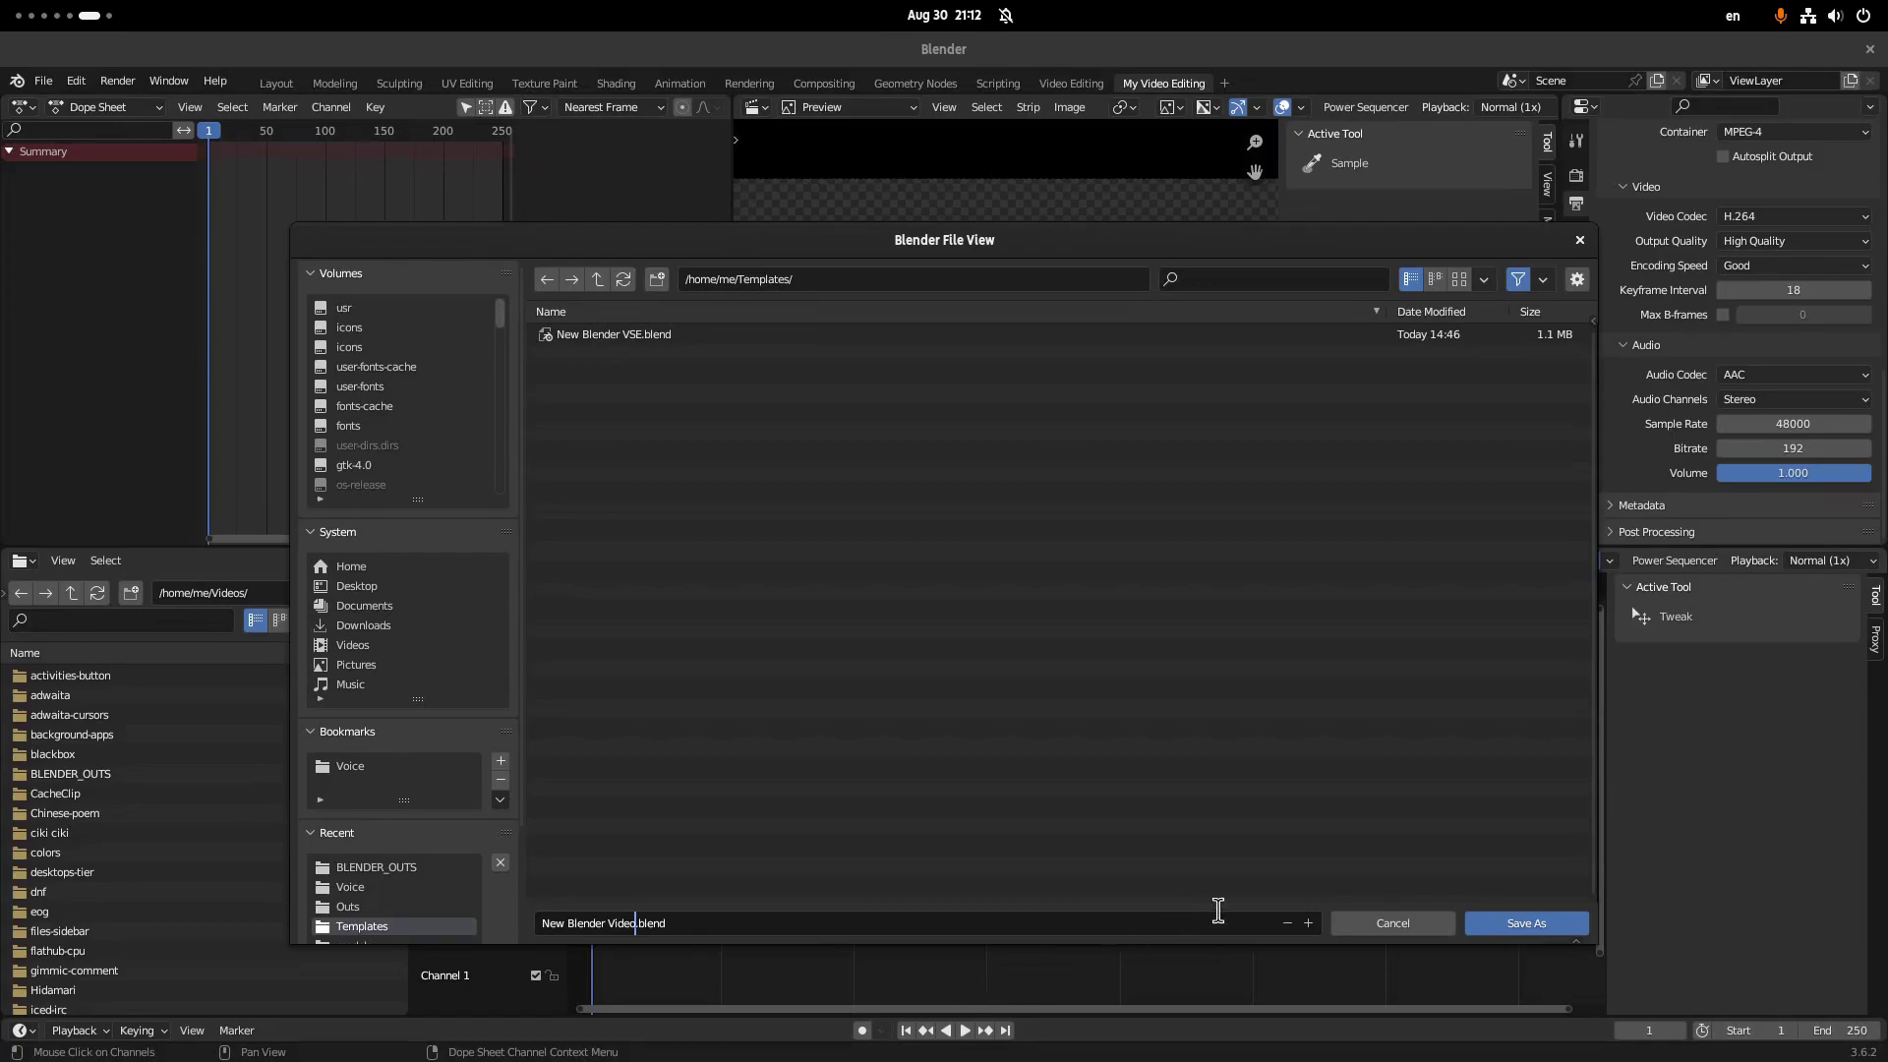
left_click(1521, 930)
left_click(1521, 930)
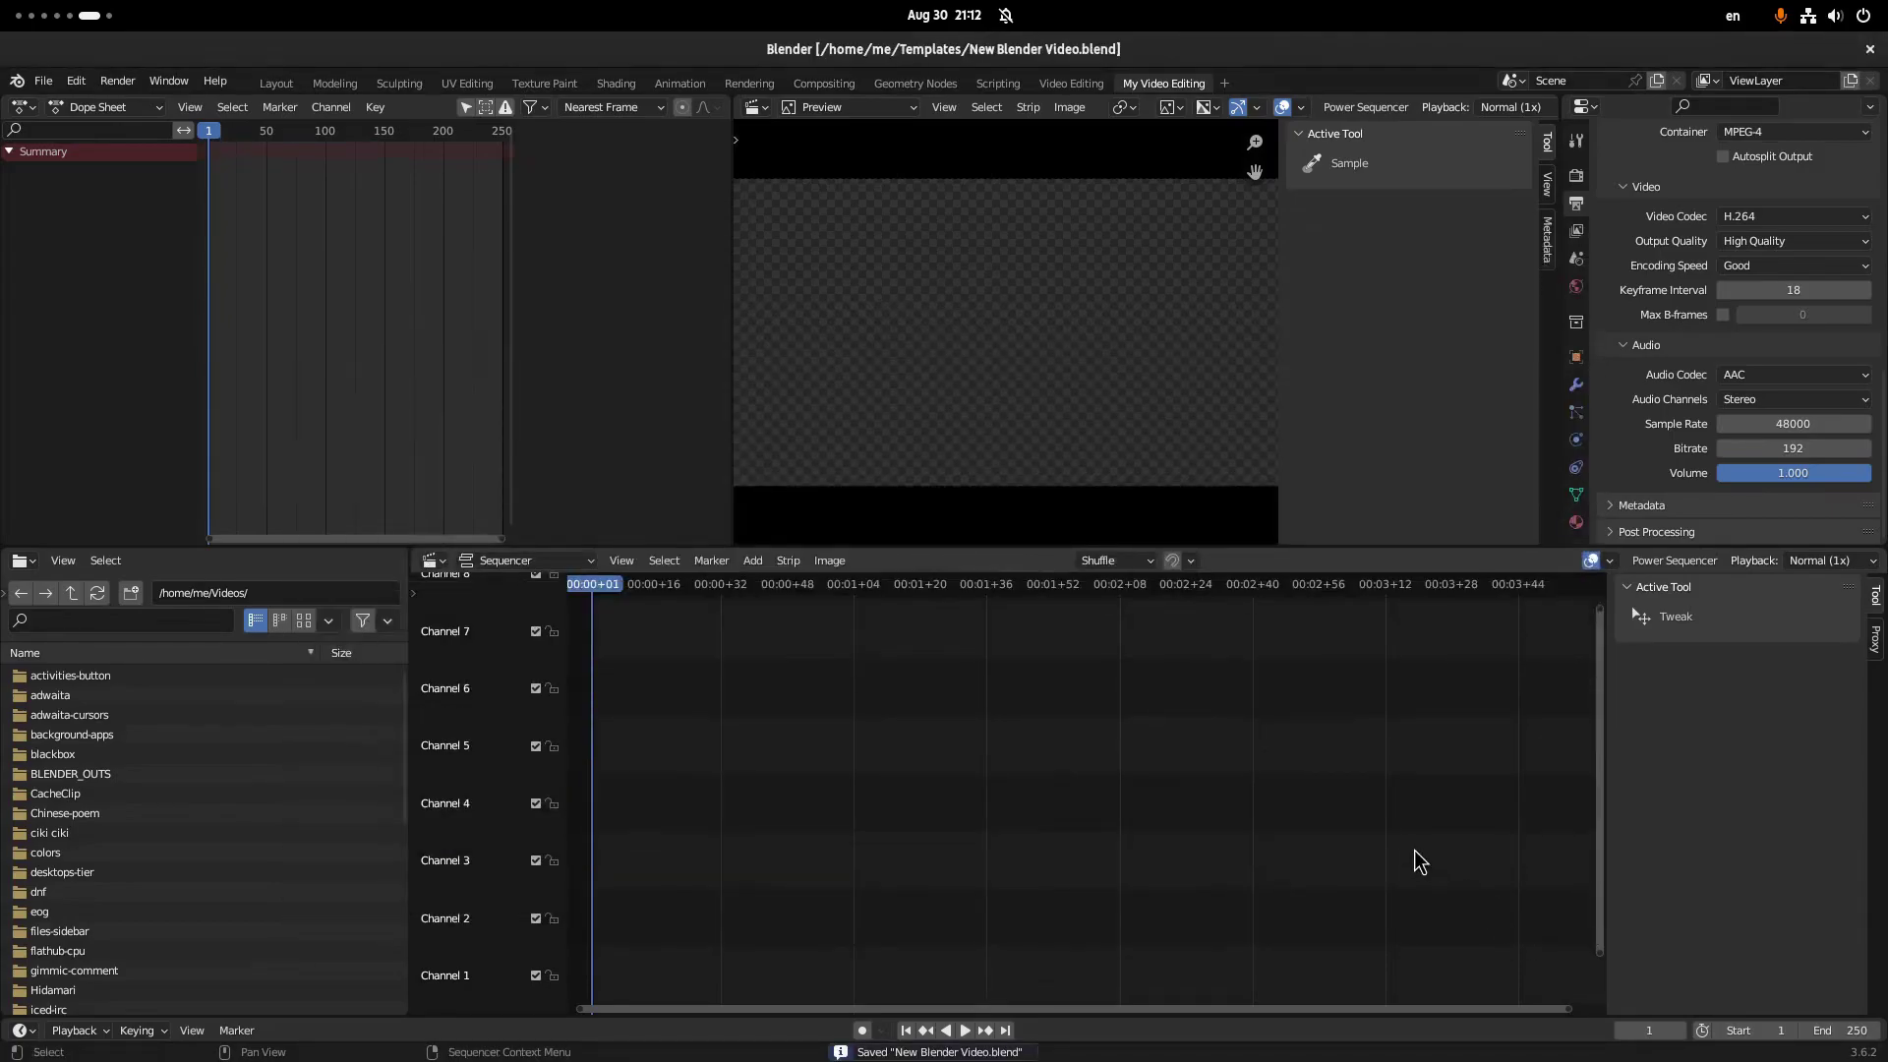
In GNOME Files, create a New Video folder inside Videos.
key("super")
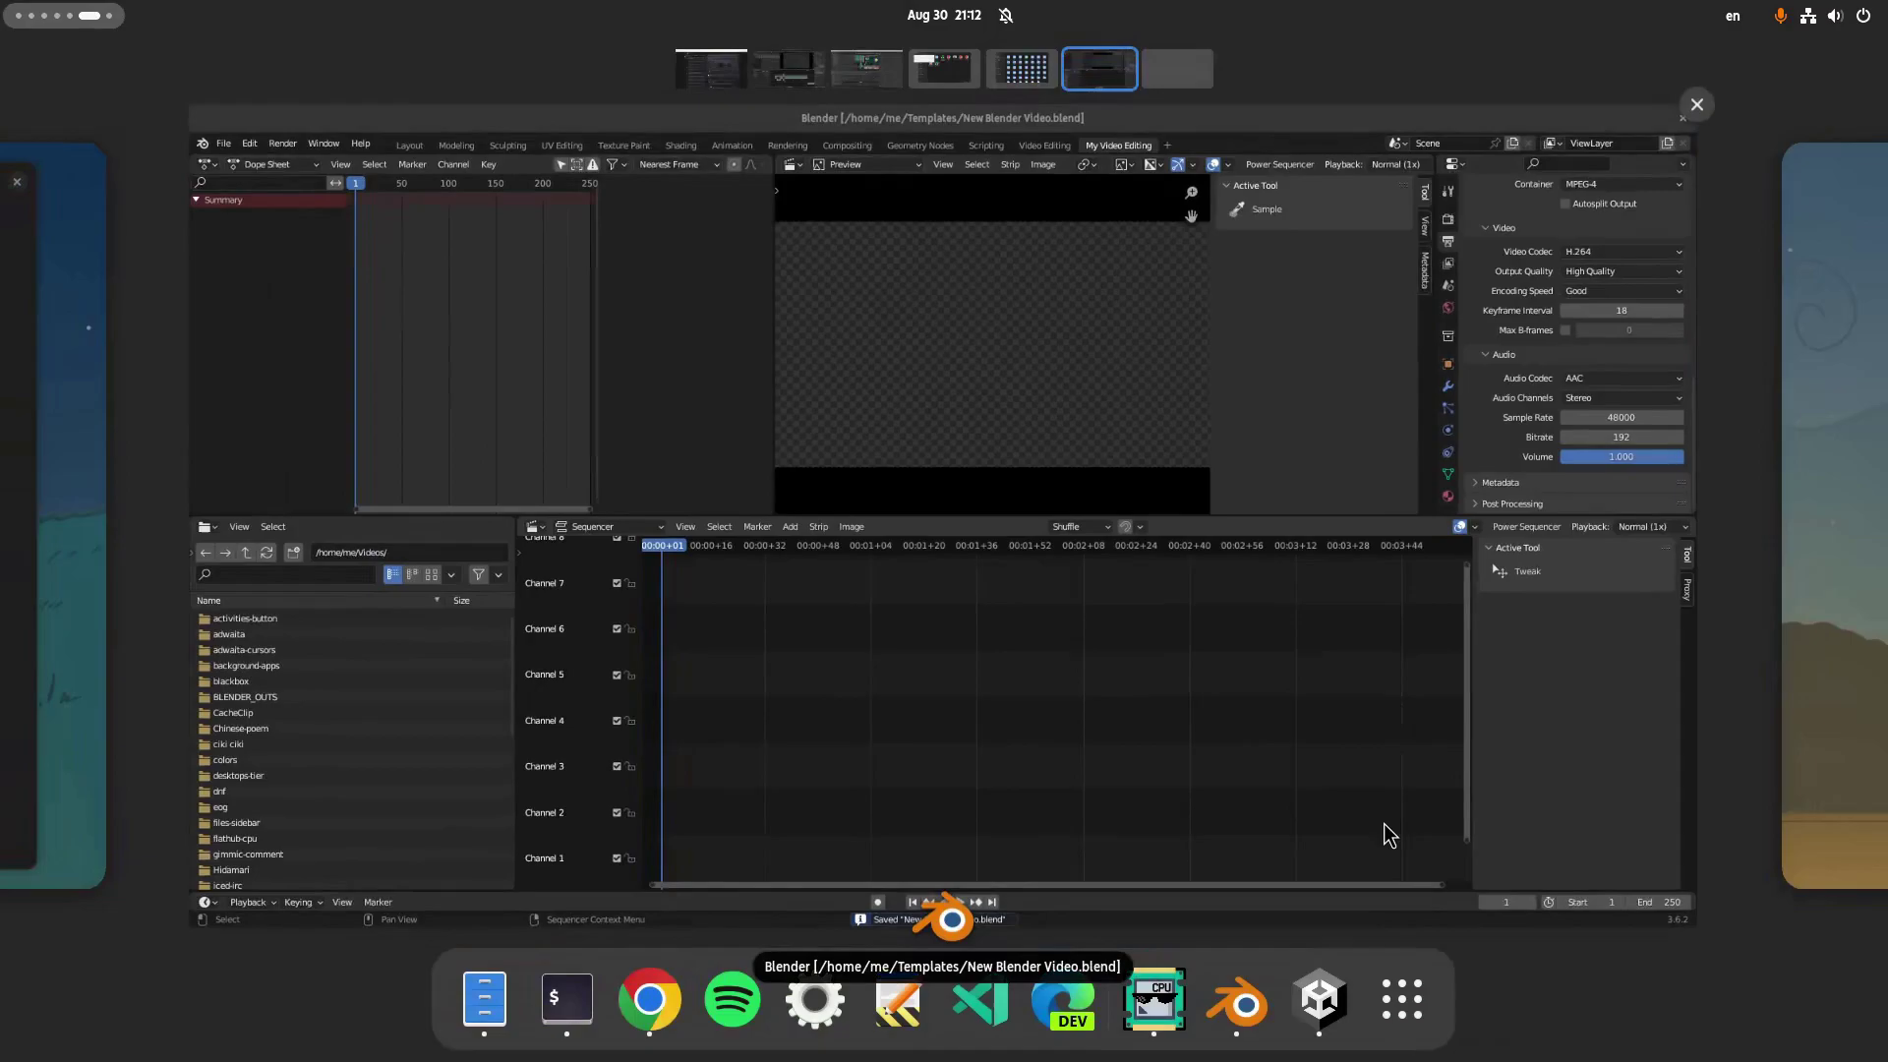
scroll(1383, 823, "down", 1)
scroll(1383, 823, "up", 2)
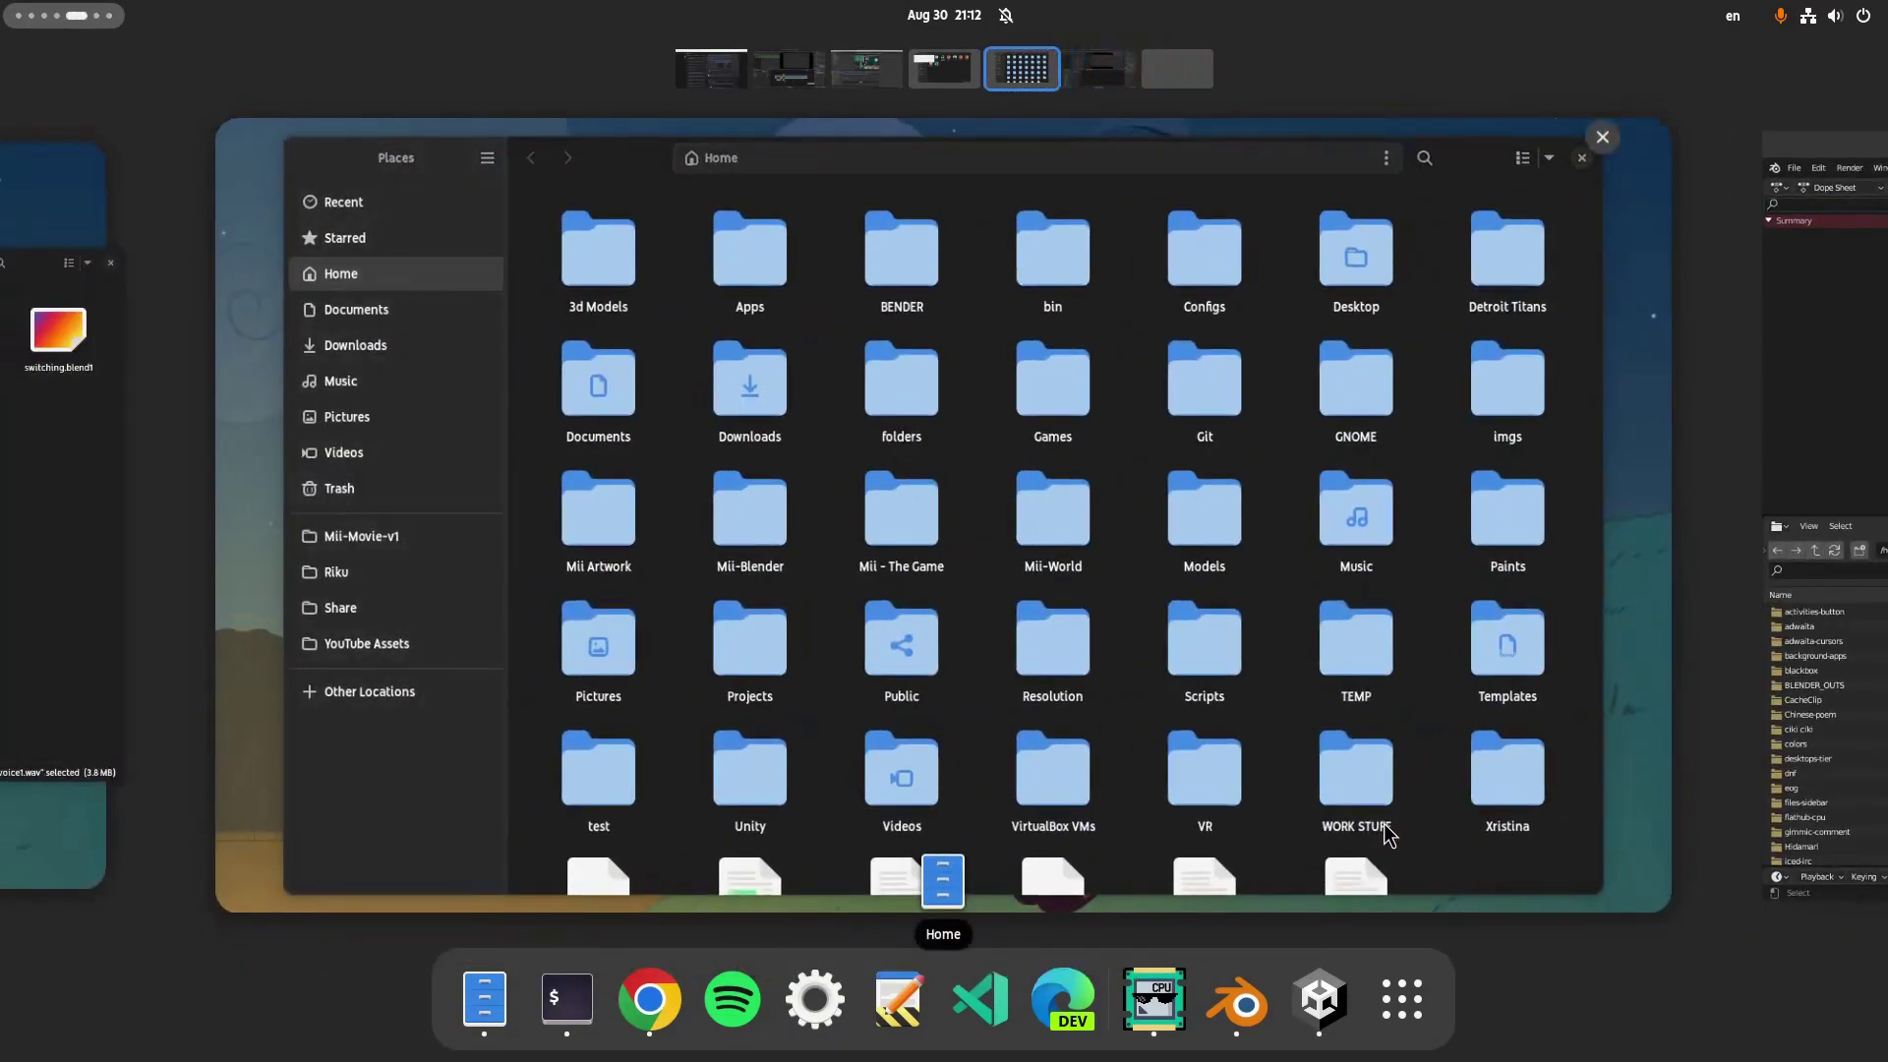
left_click(859, 509)
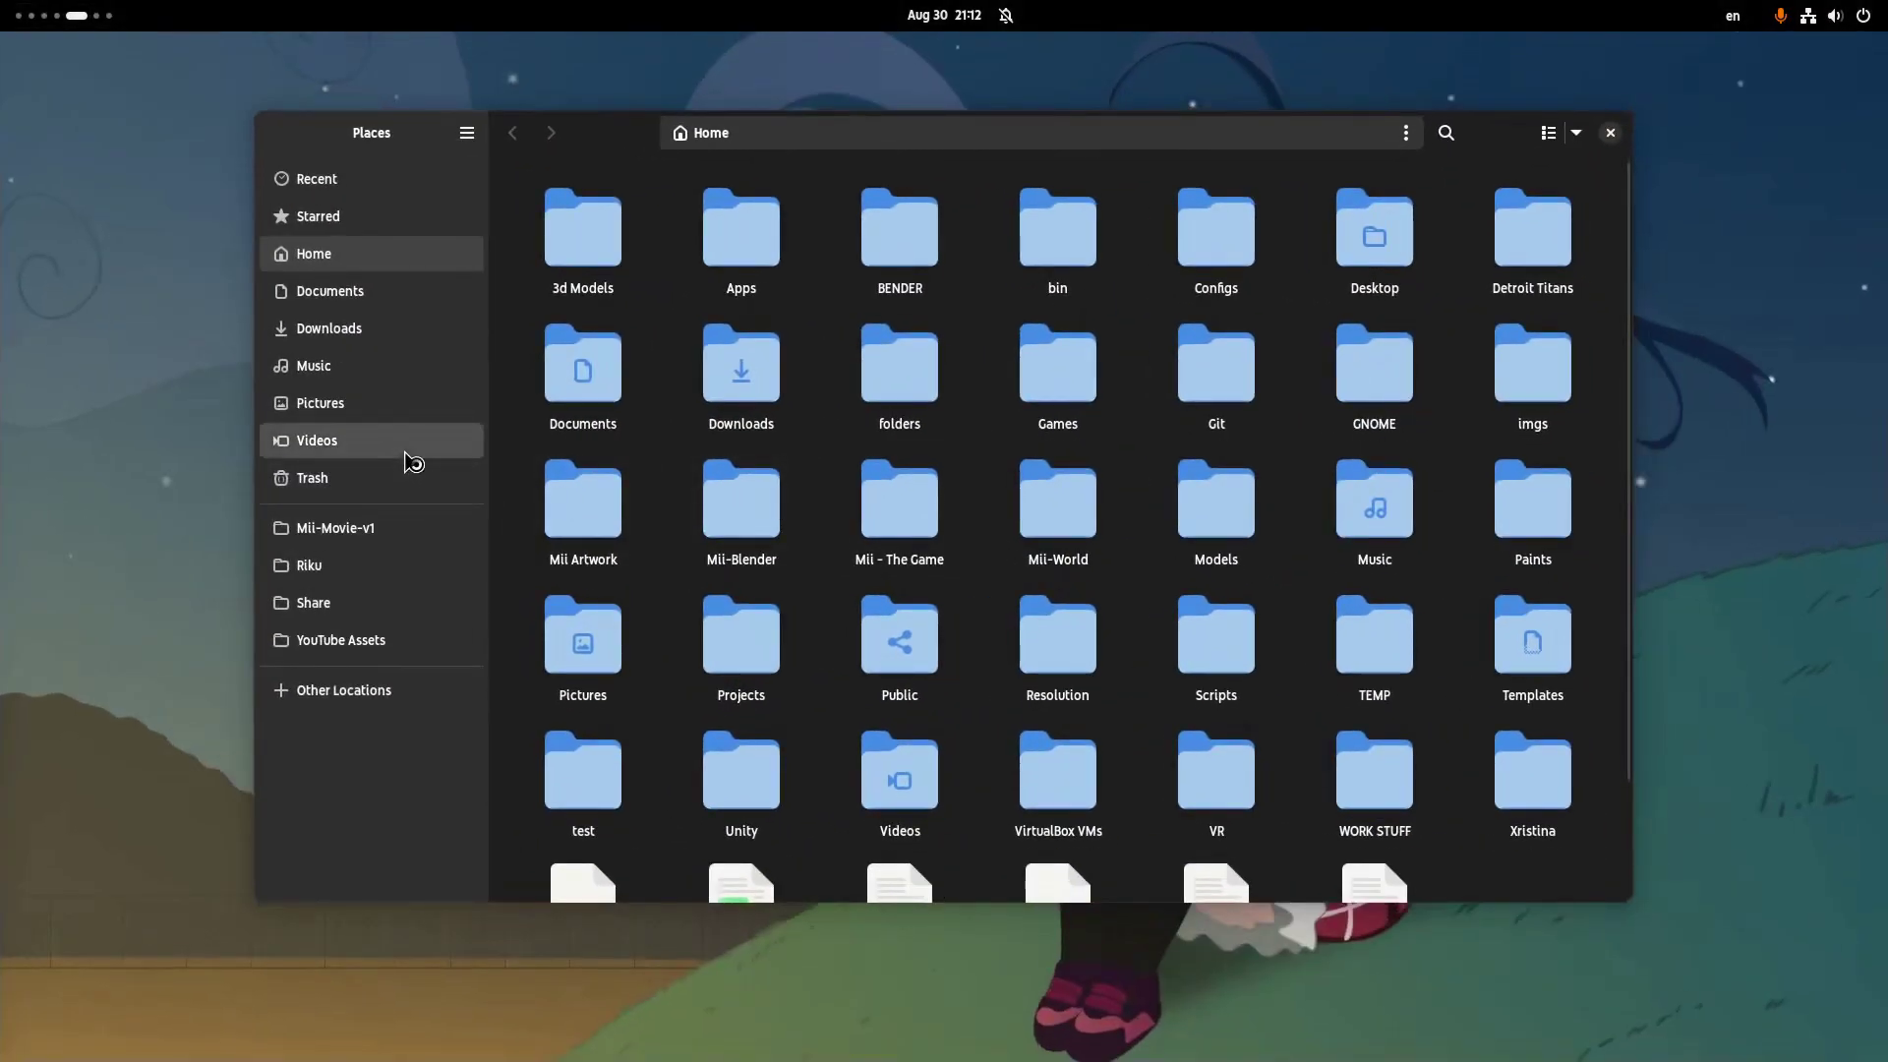
left_click(411, 442)
right_click(826, 383)
left_click(863, 393)
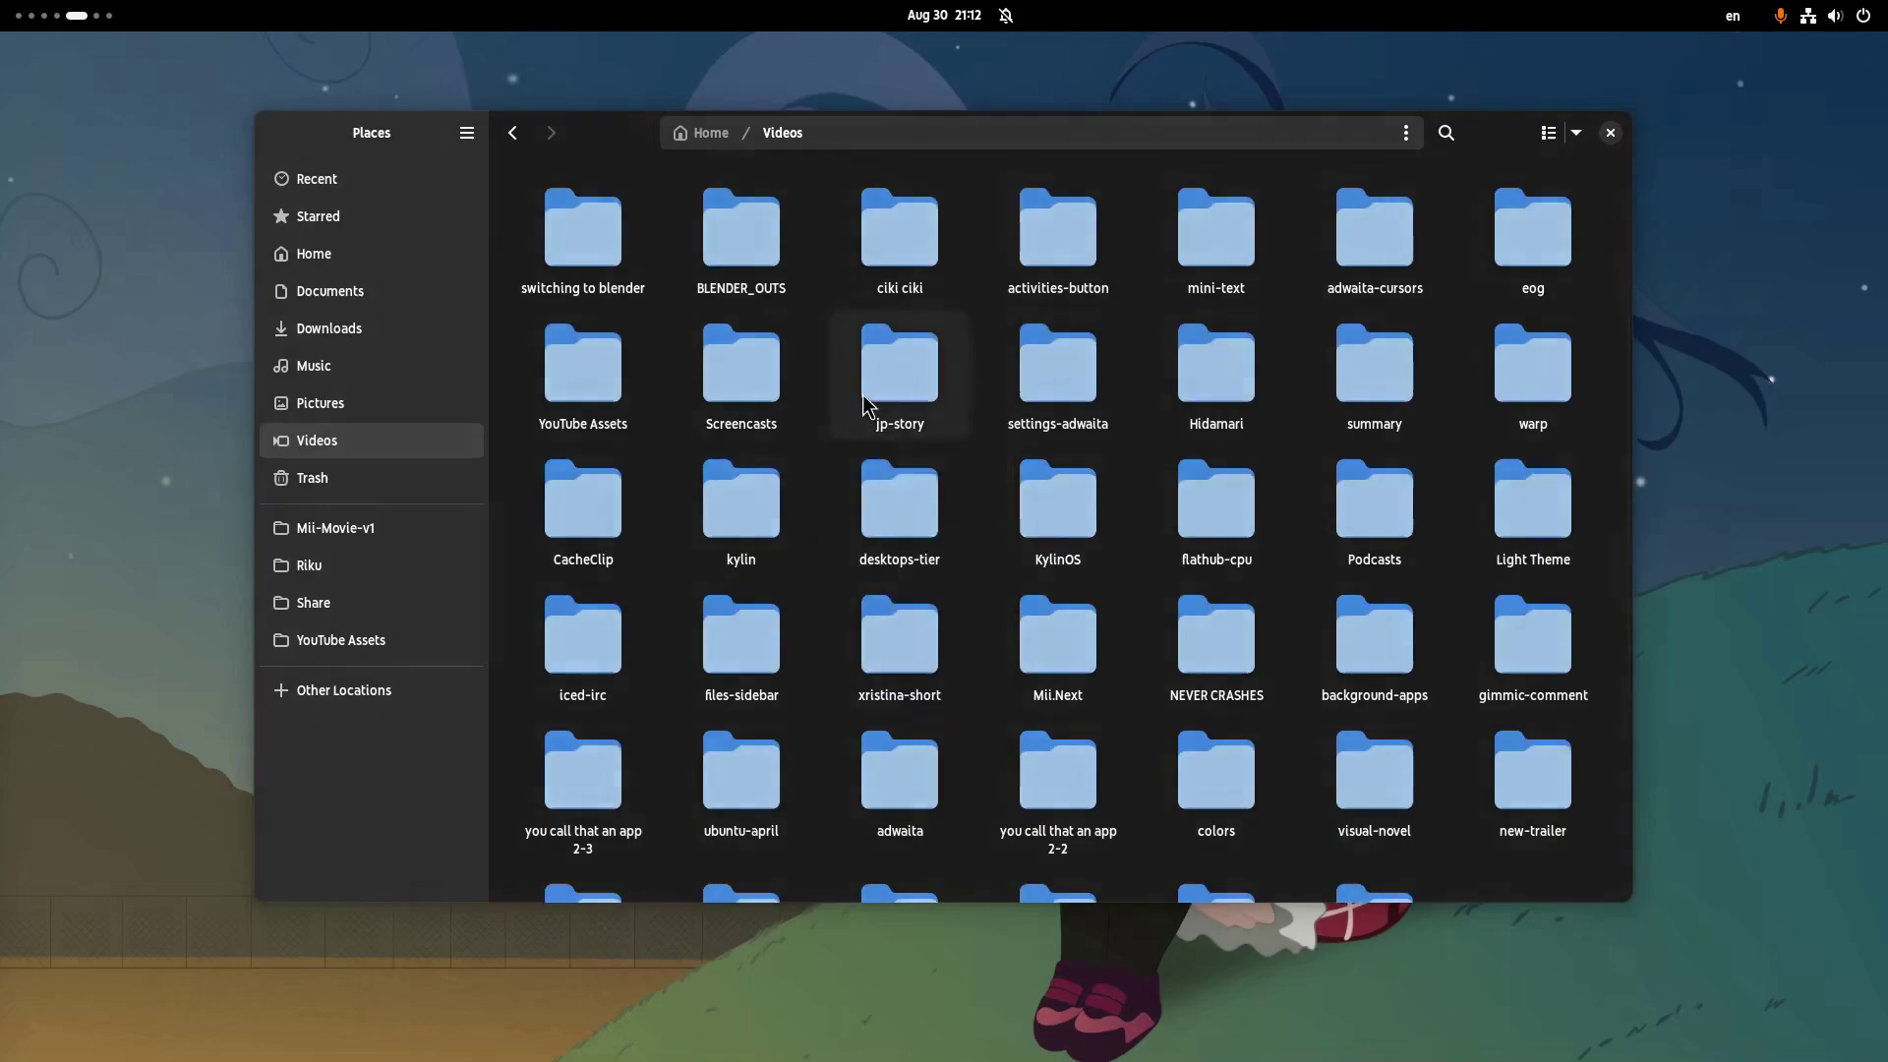
type("New Folder")
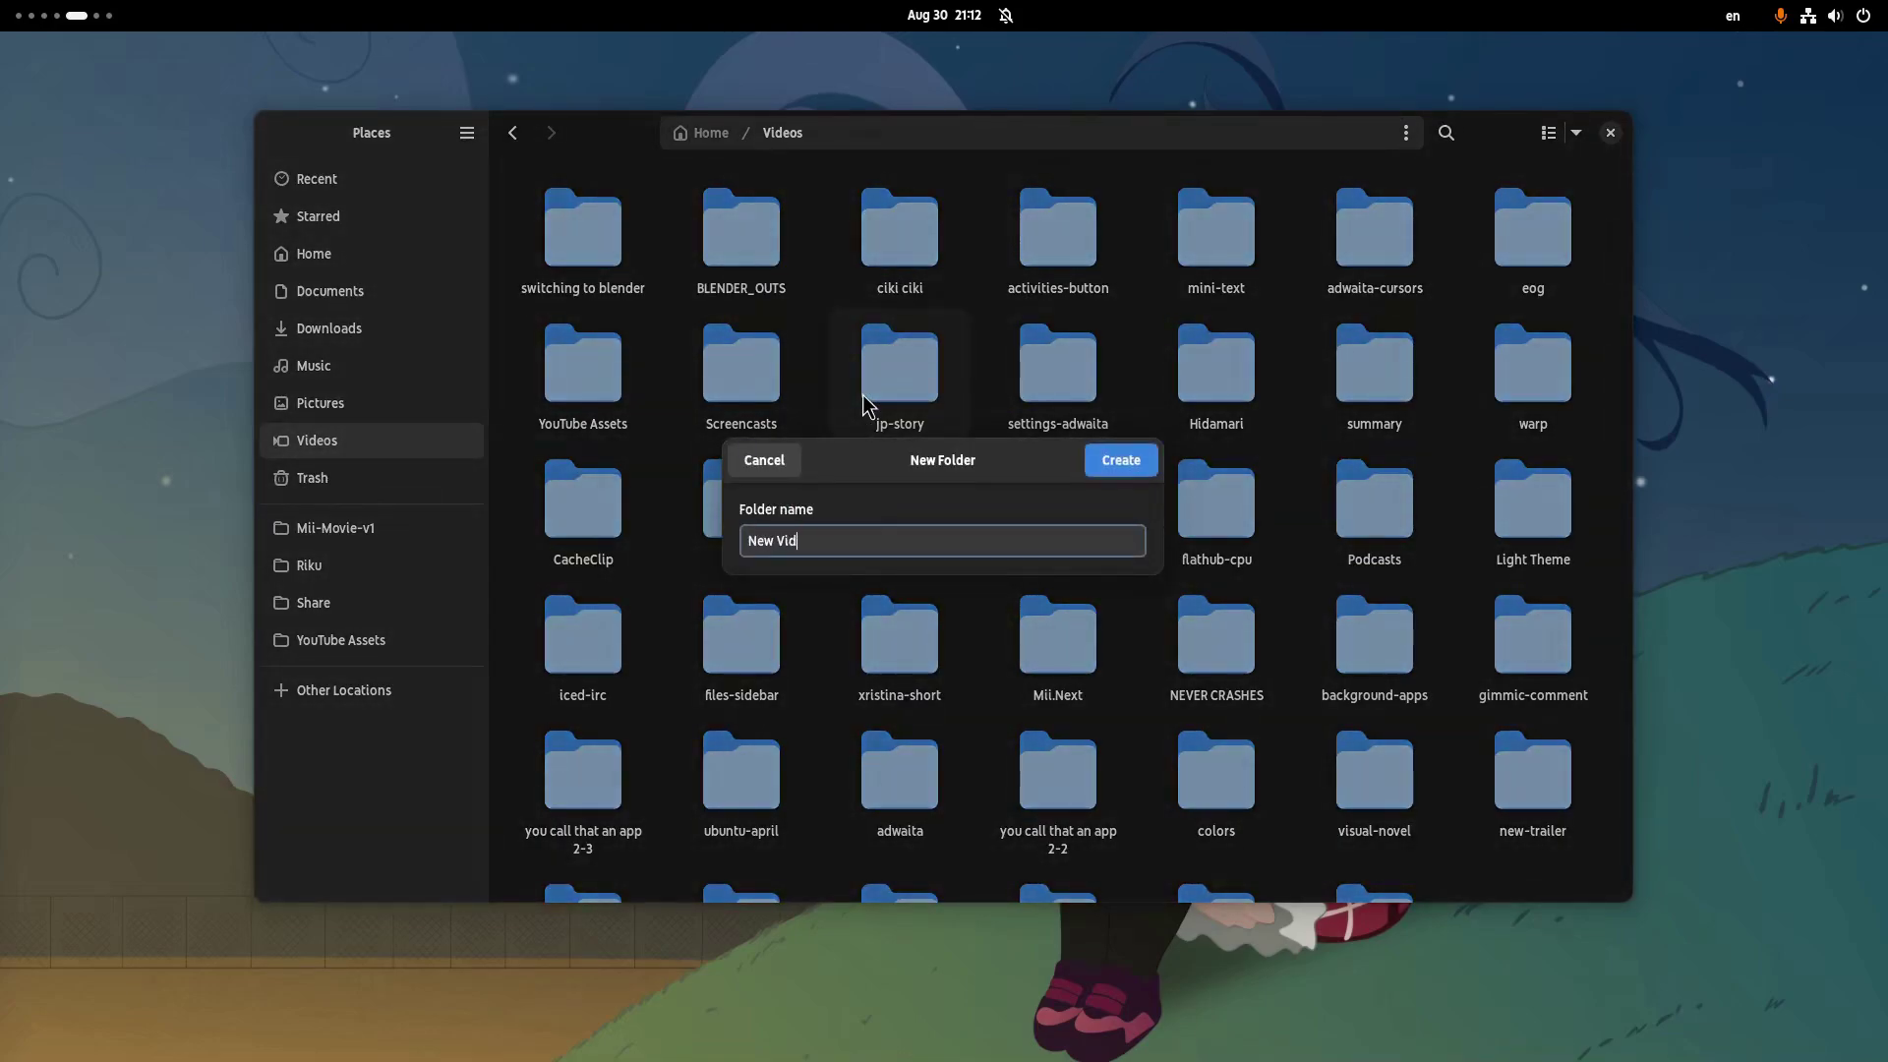
key("Return")
key("Return")
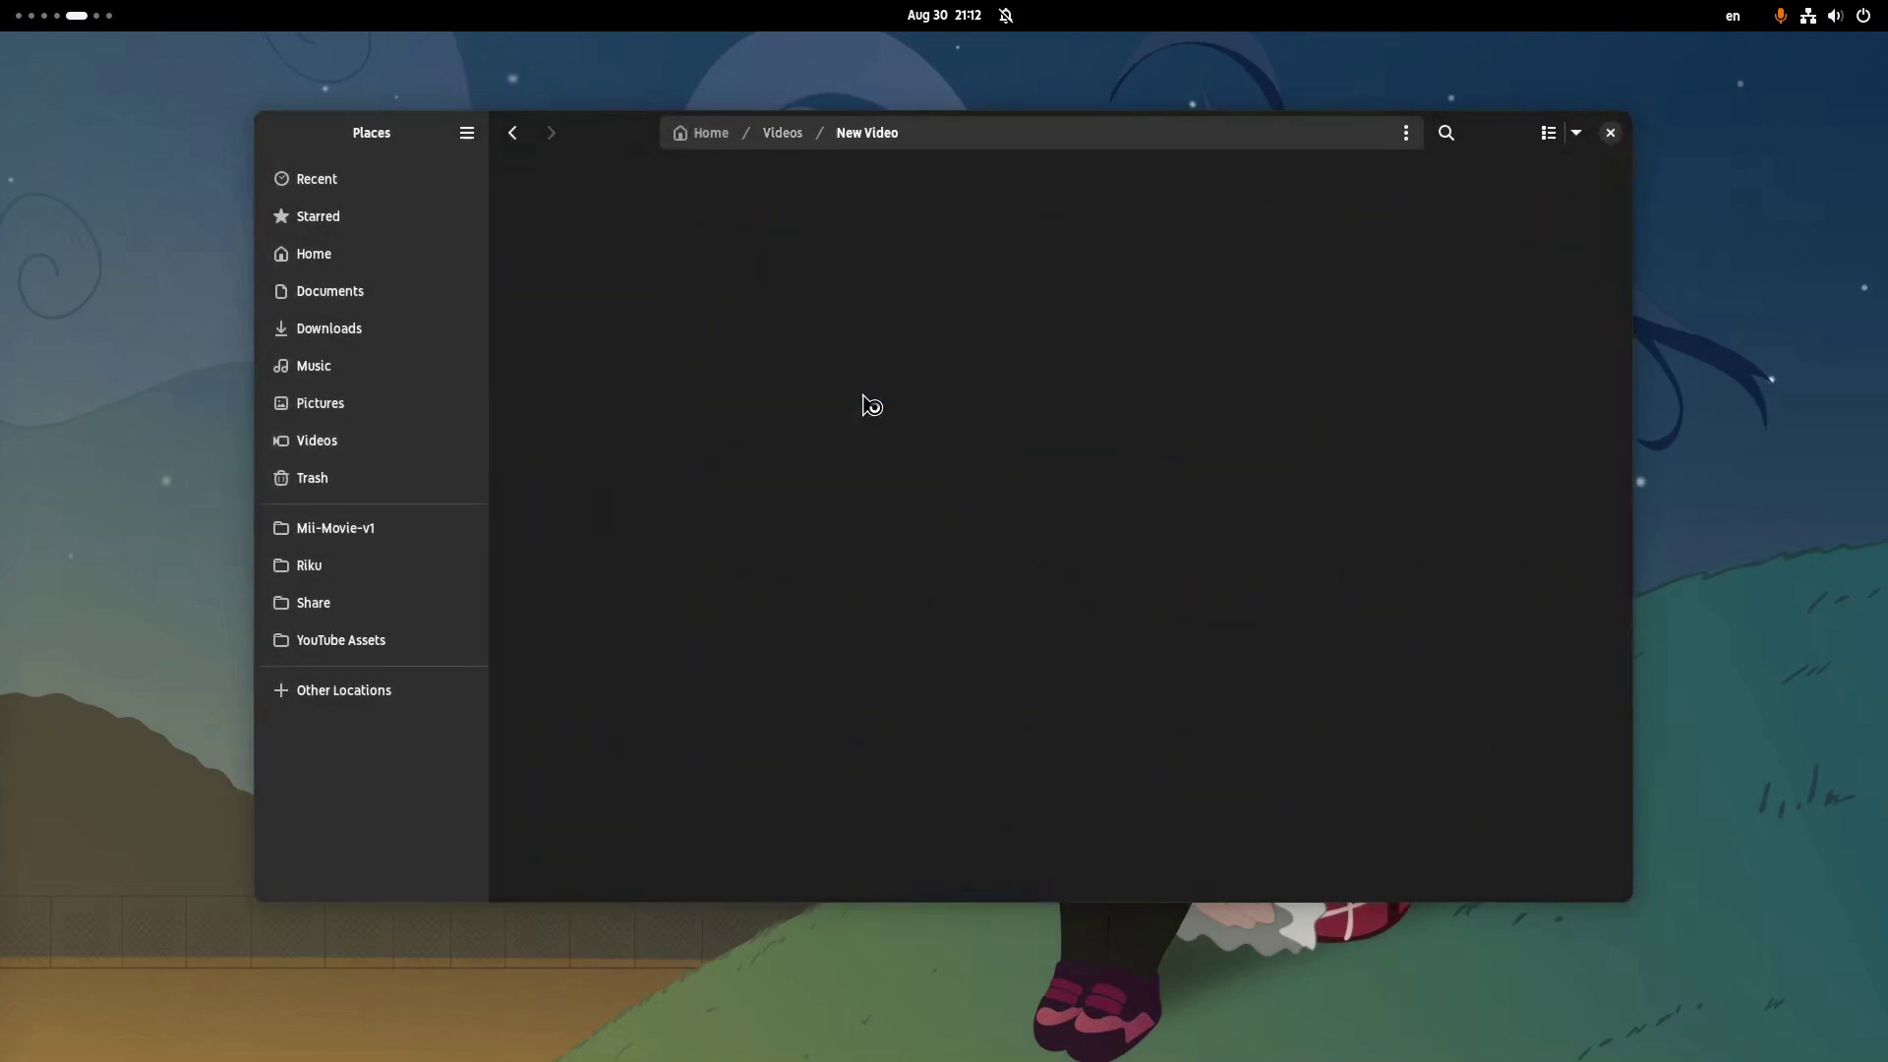
Create New Blender Video.blend from the template in New Video and open it in Blender.
right_click(863, 394)
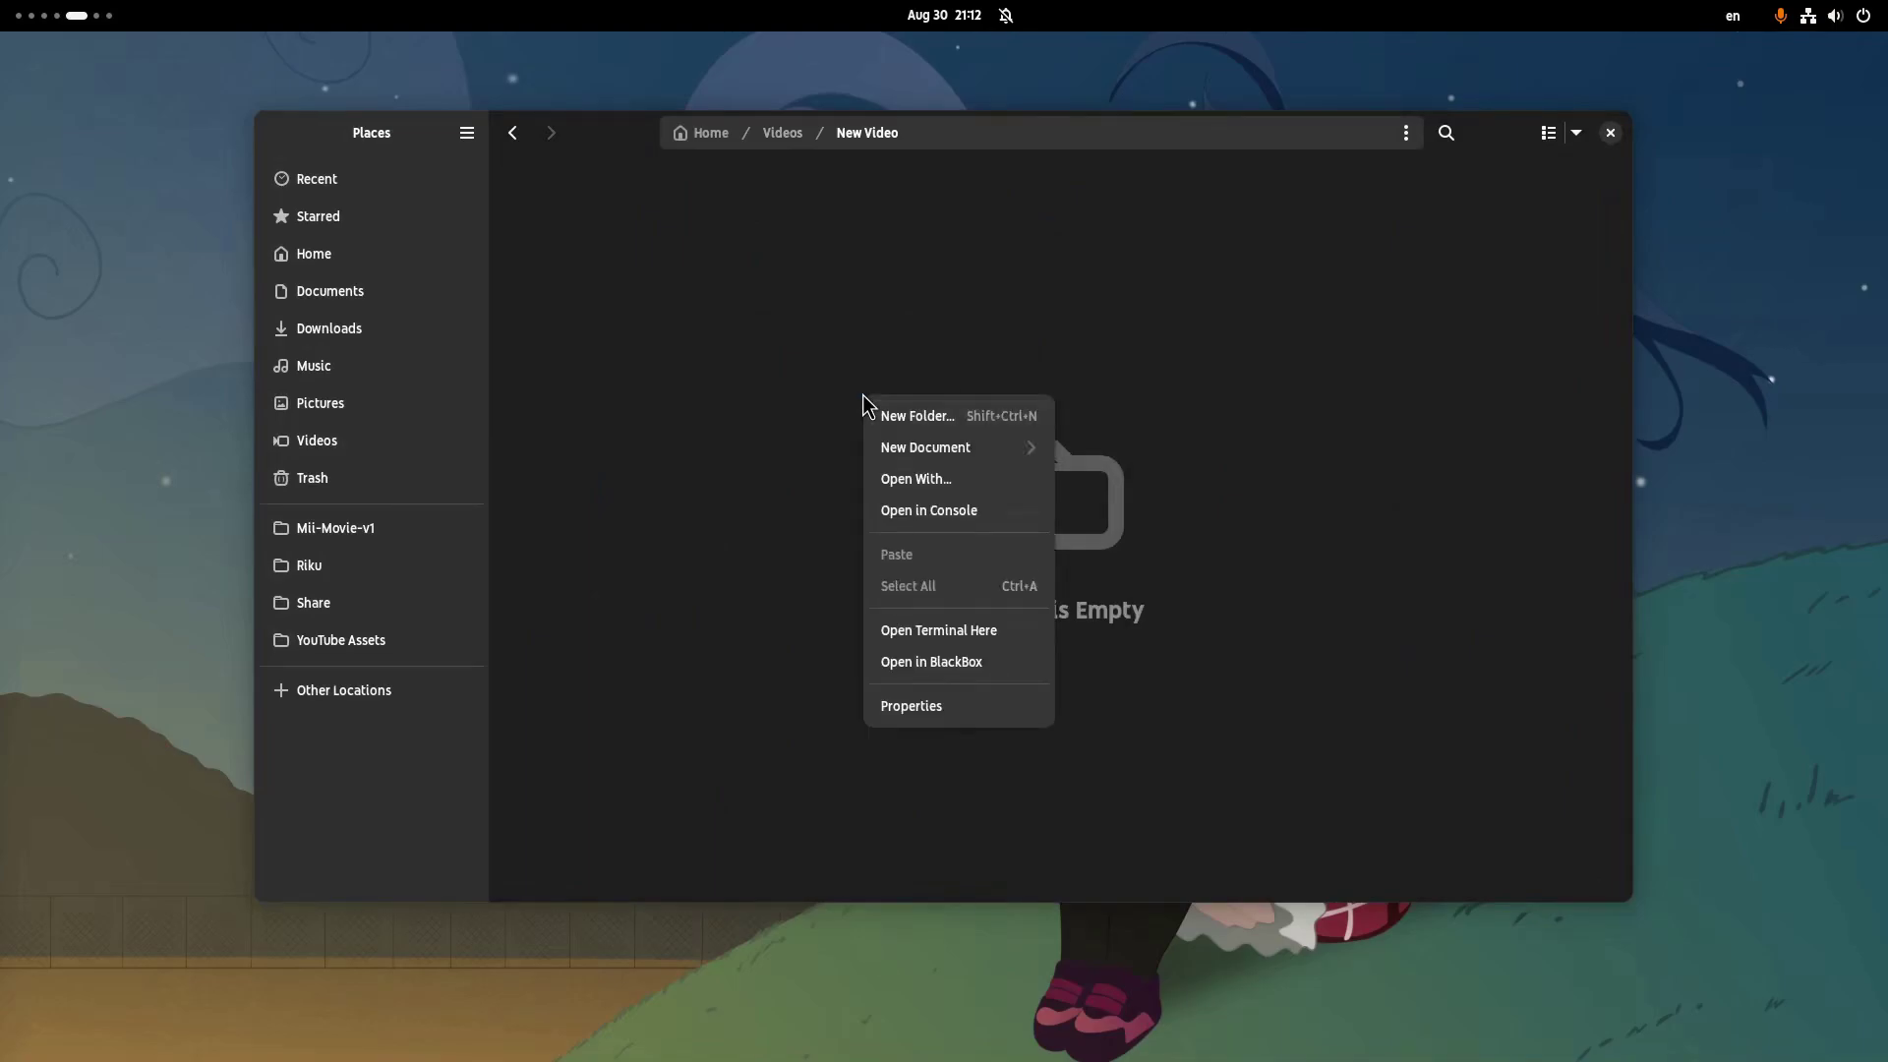
left_click(939, 445)
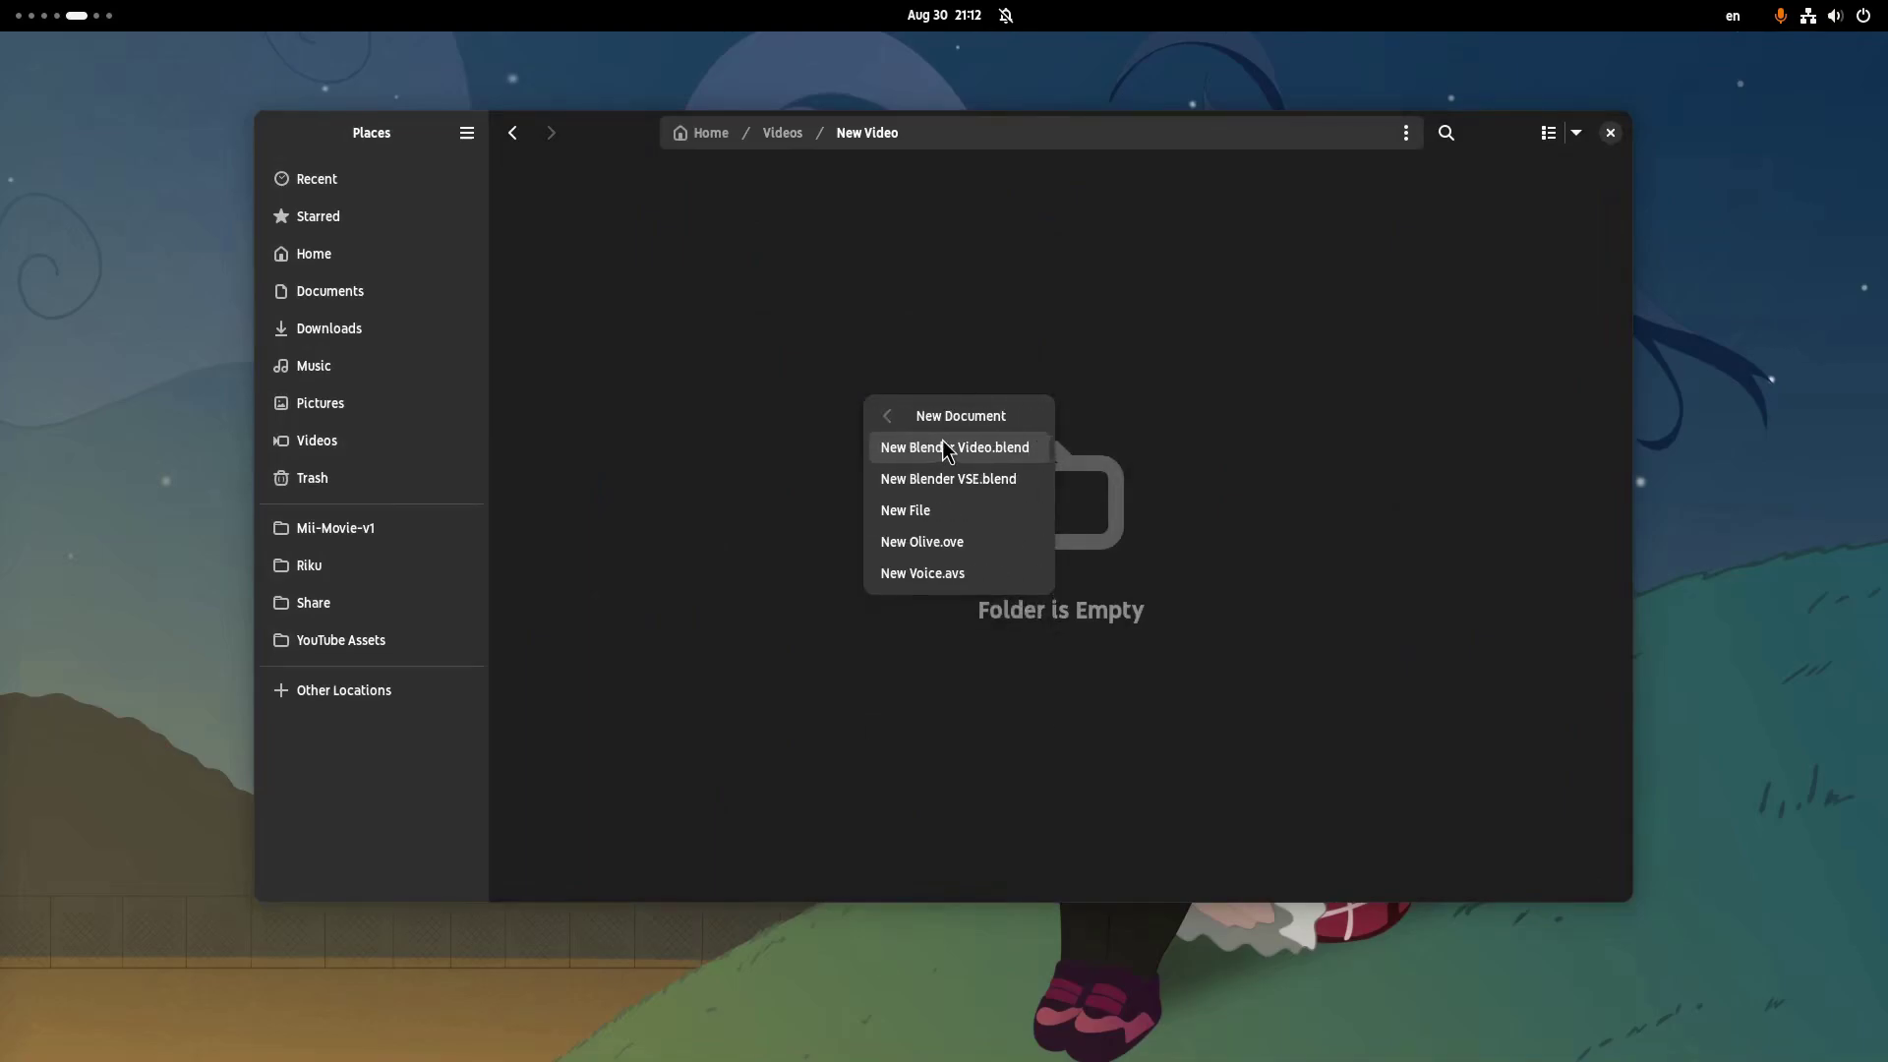
left_click(1029, 454)
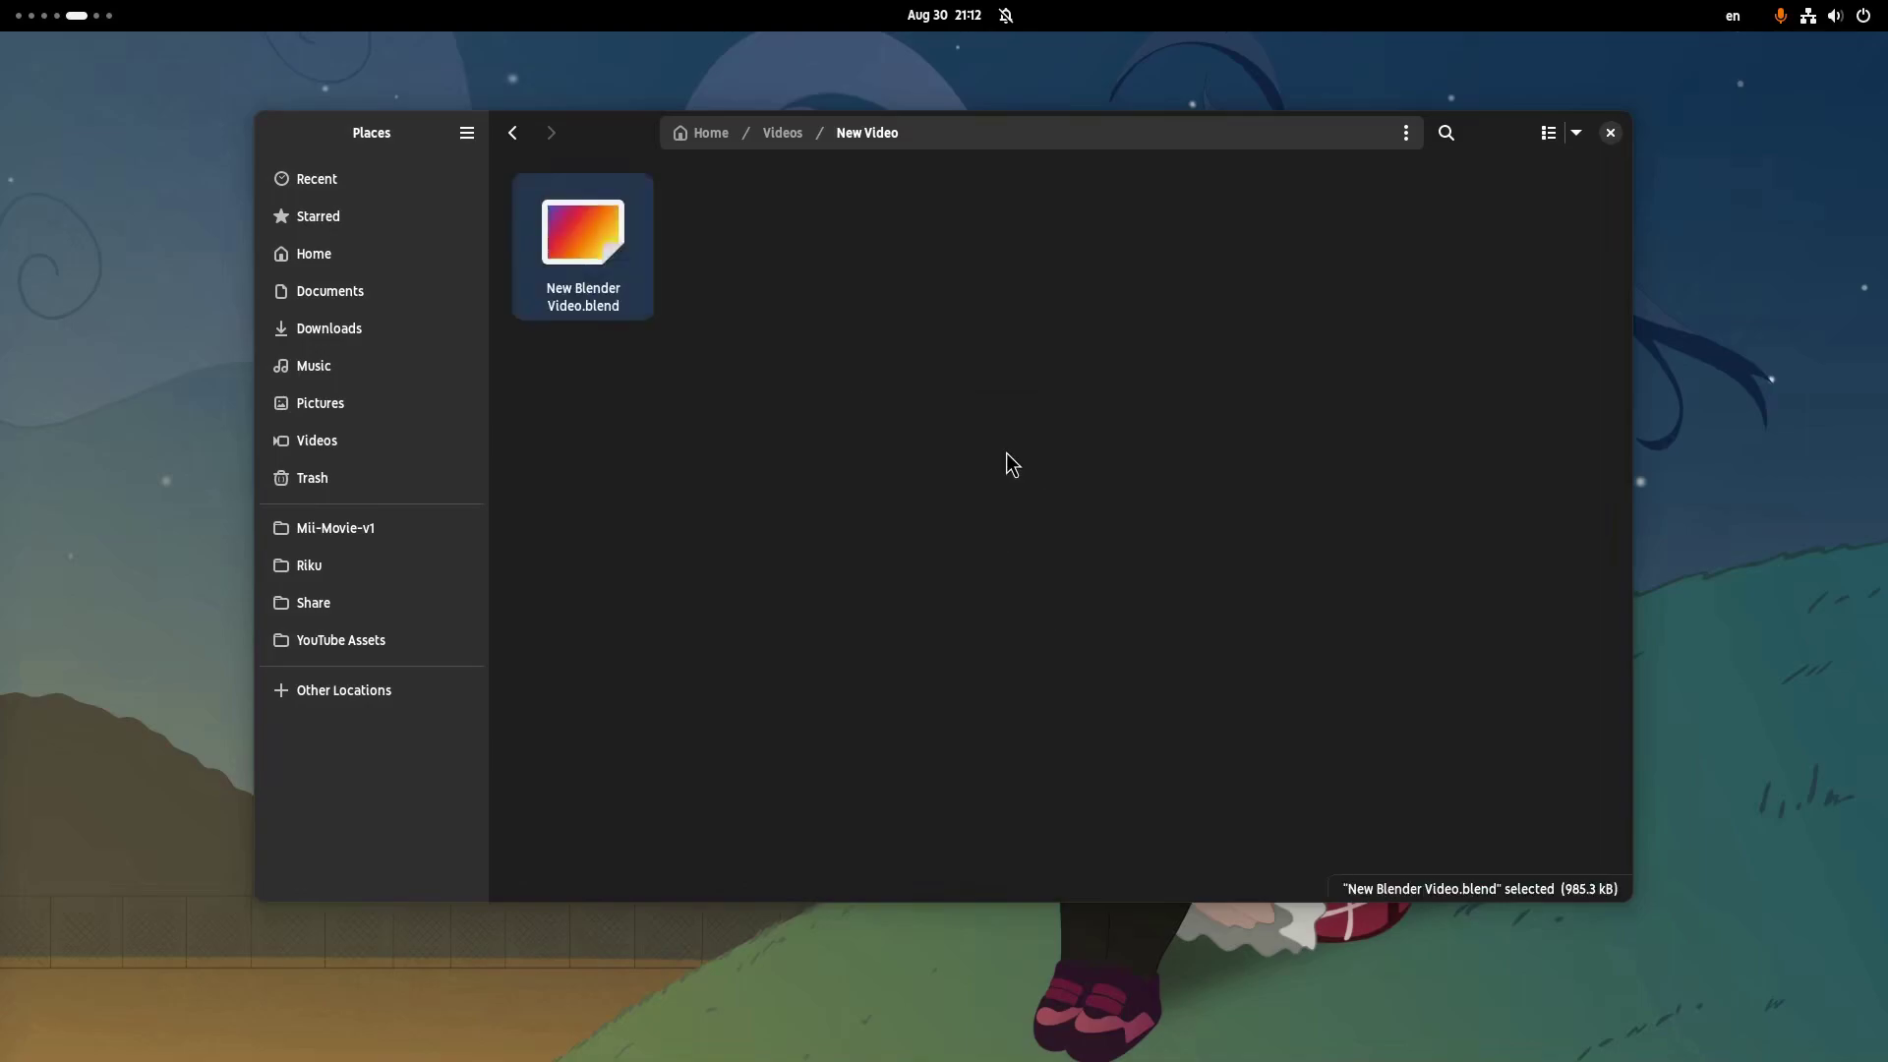
double_click(611, 248)
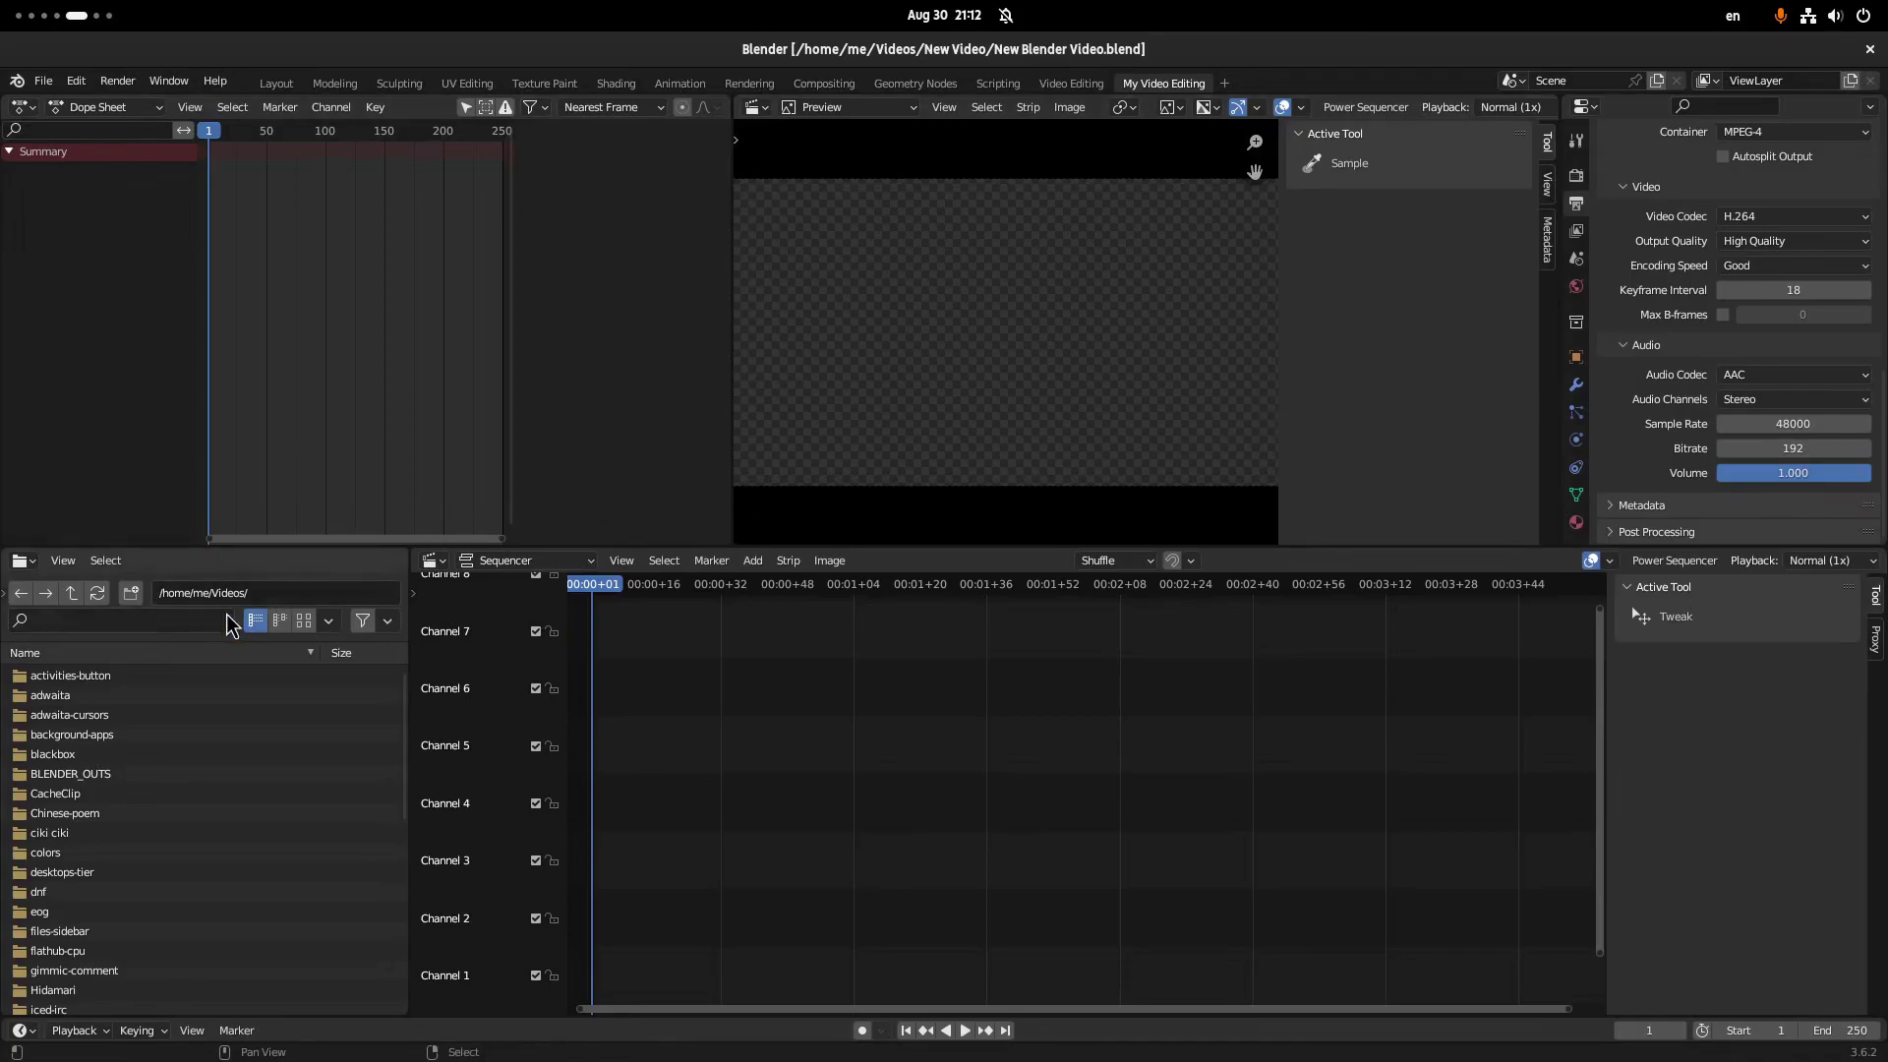
Filter the file browser for 'ci', open ciki ciki, and place clip.webm strips at frame 1.
left_click(188, 622)
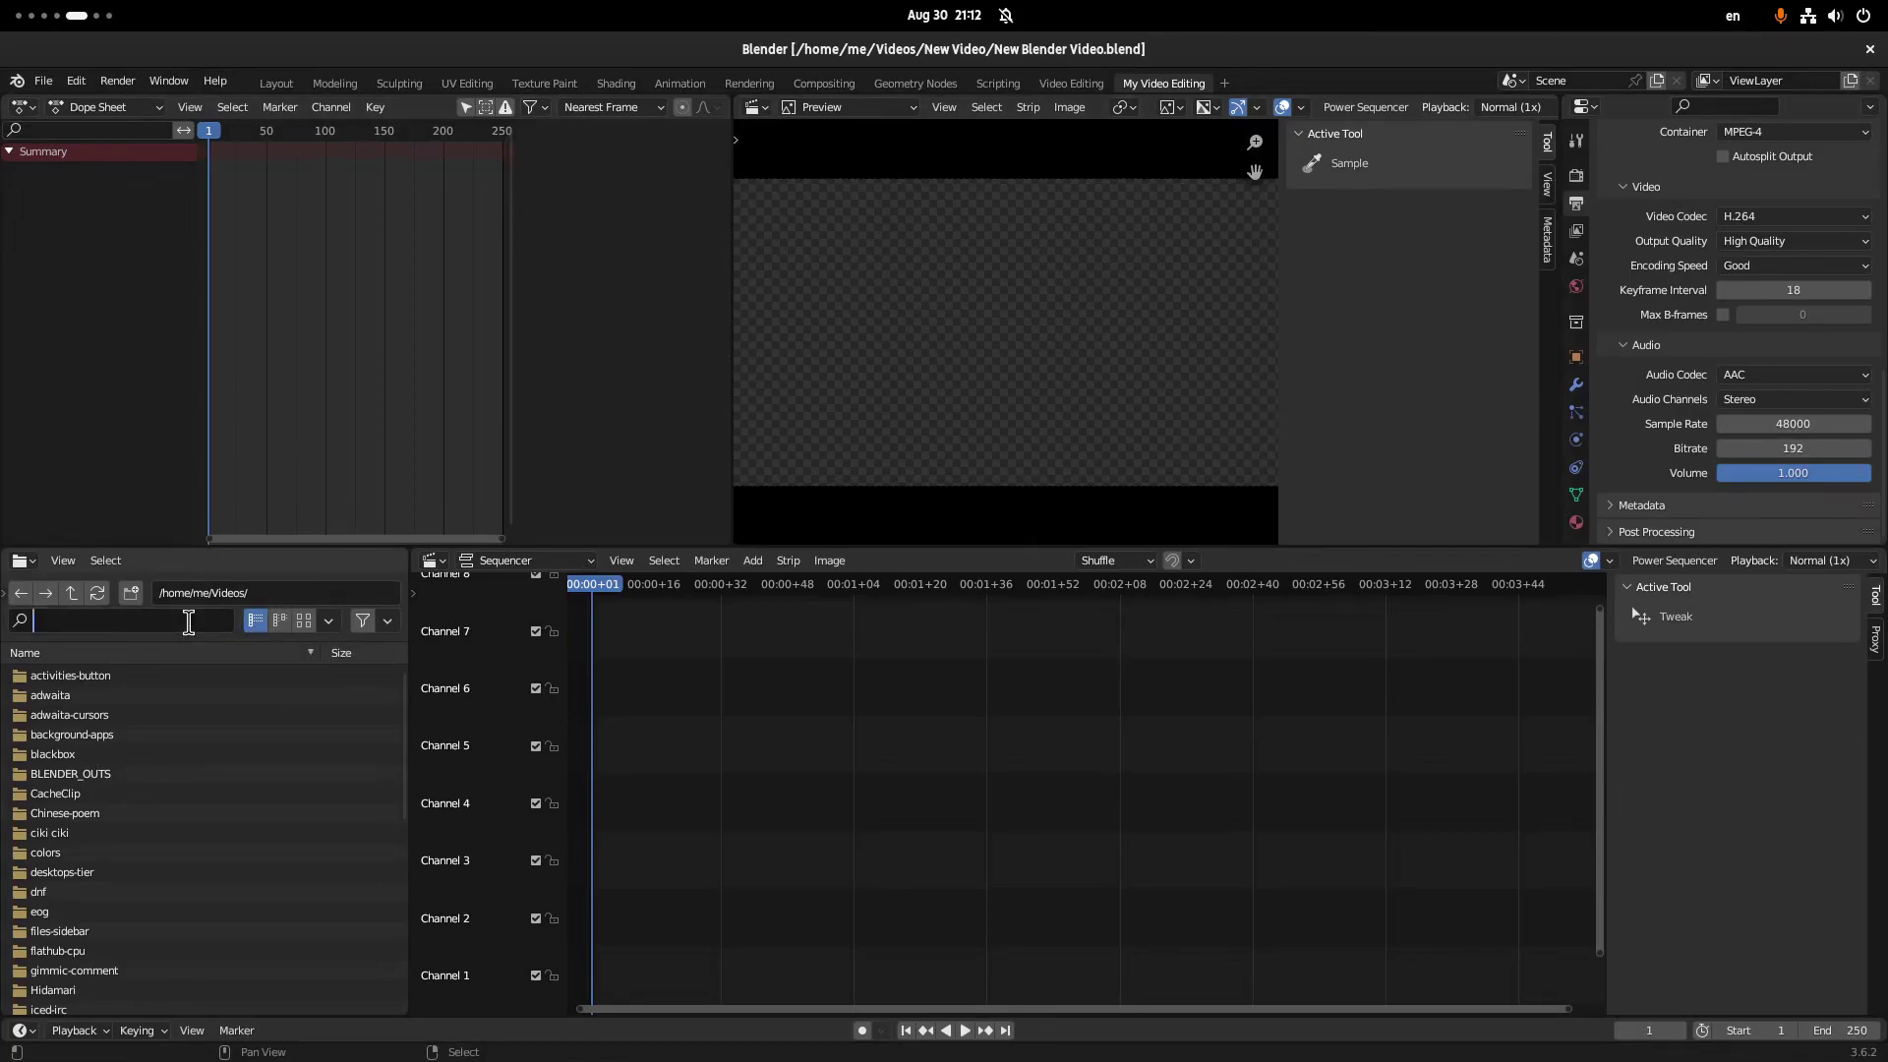
type("ci")
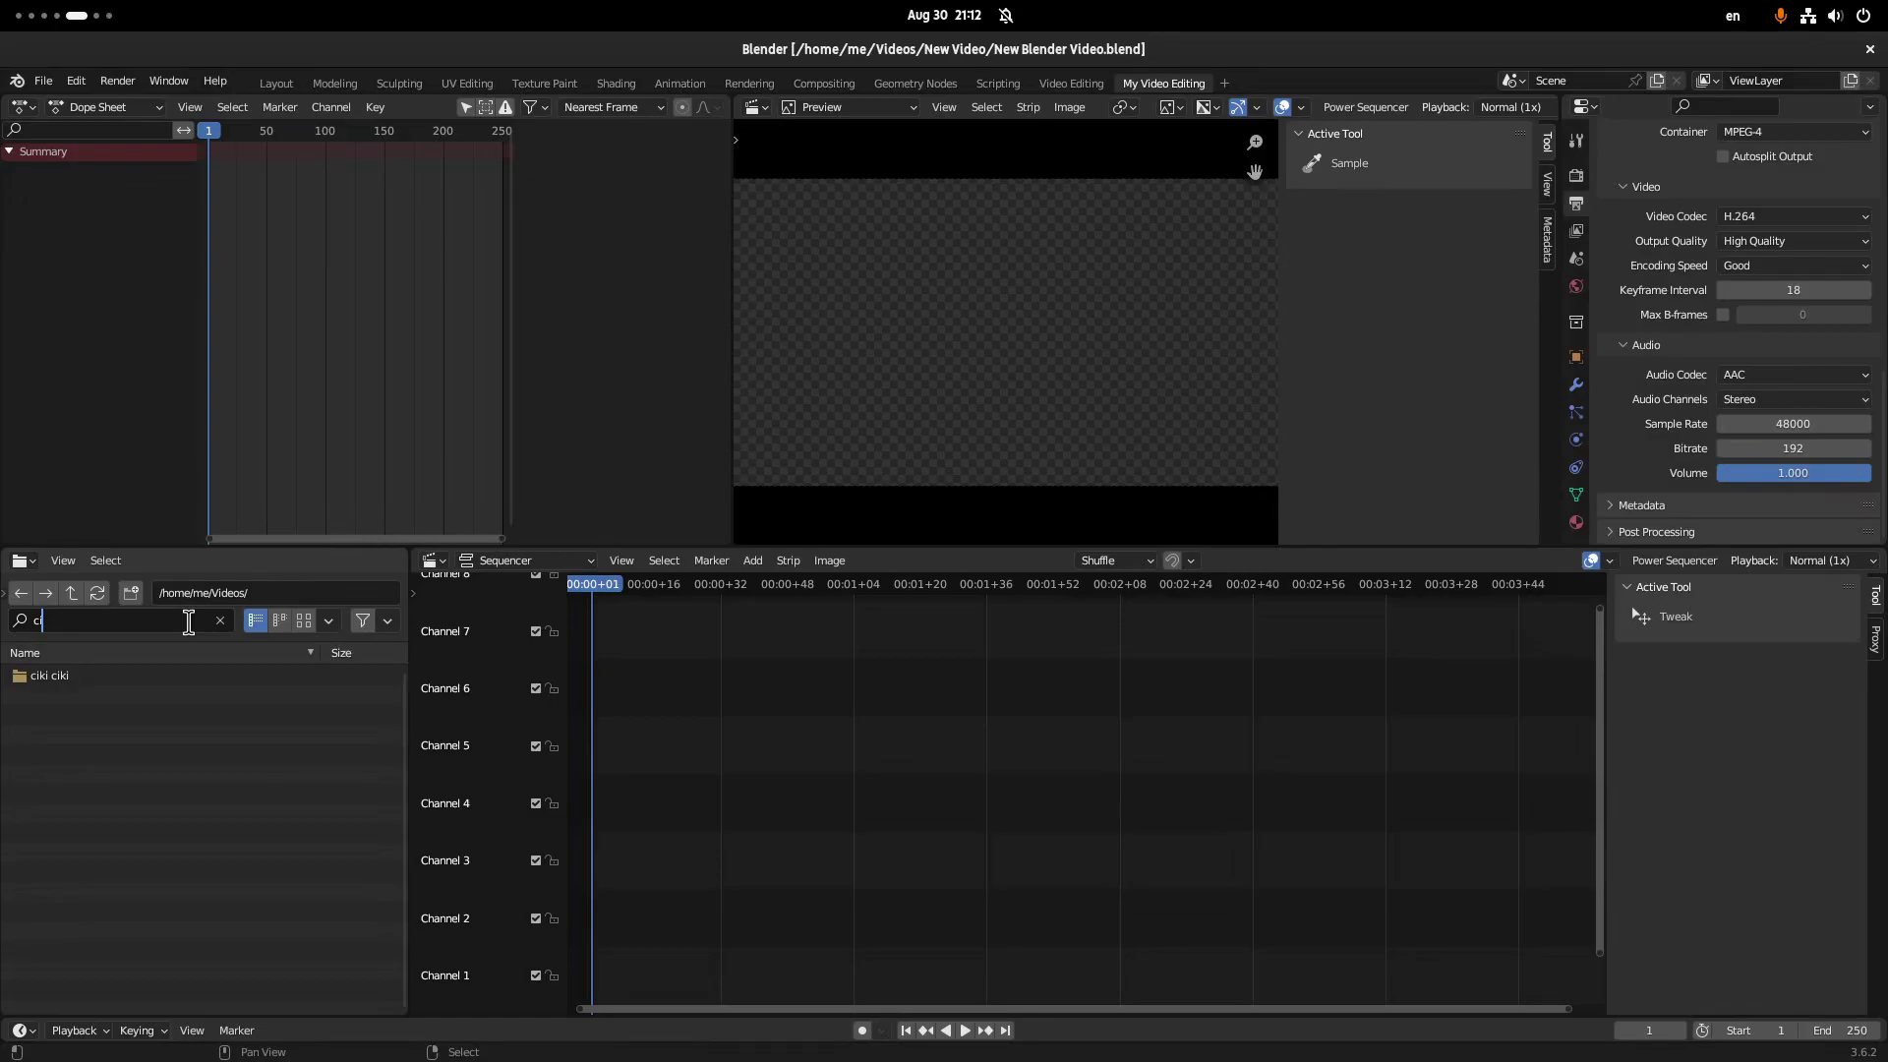
left_click(136, 675)
left_click(104, 713)
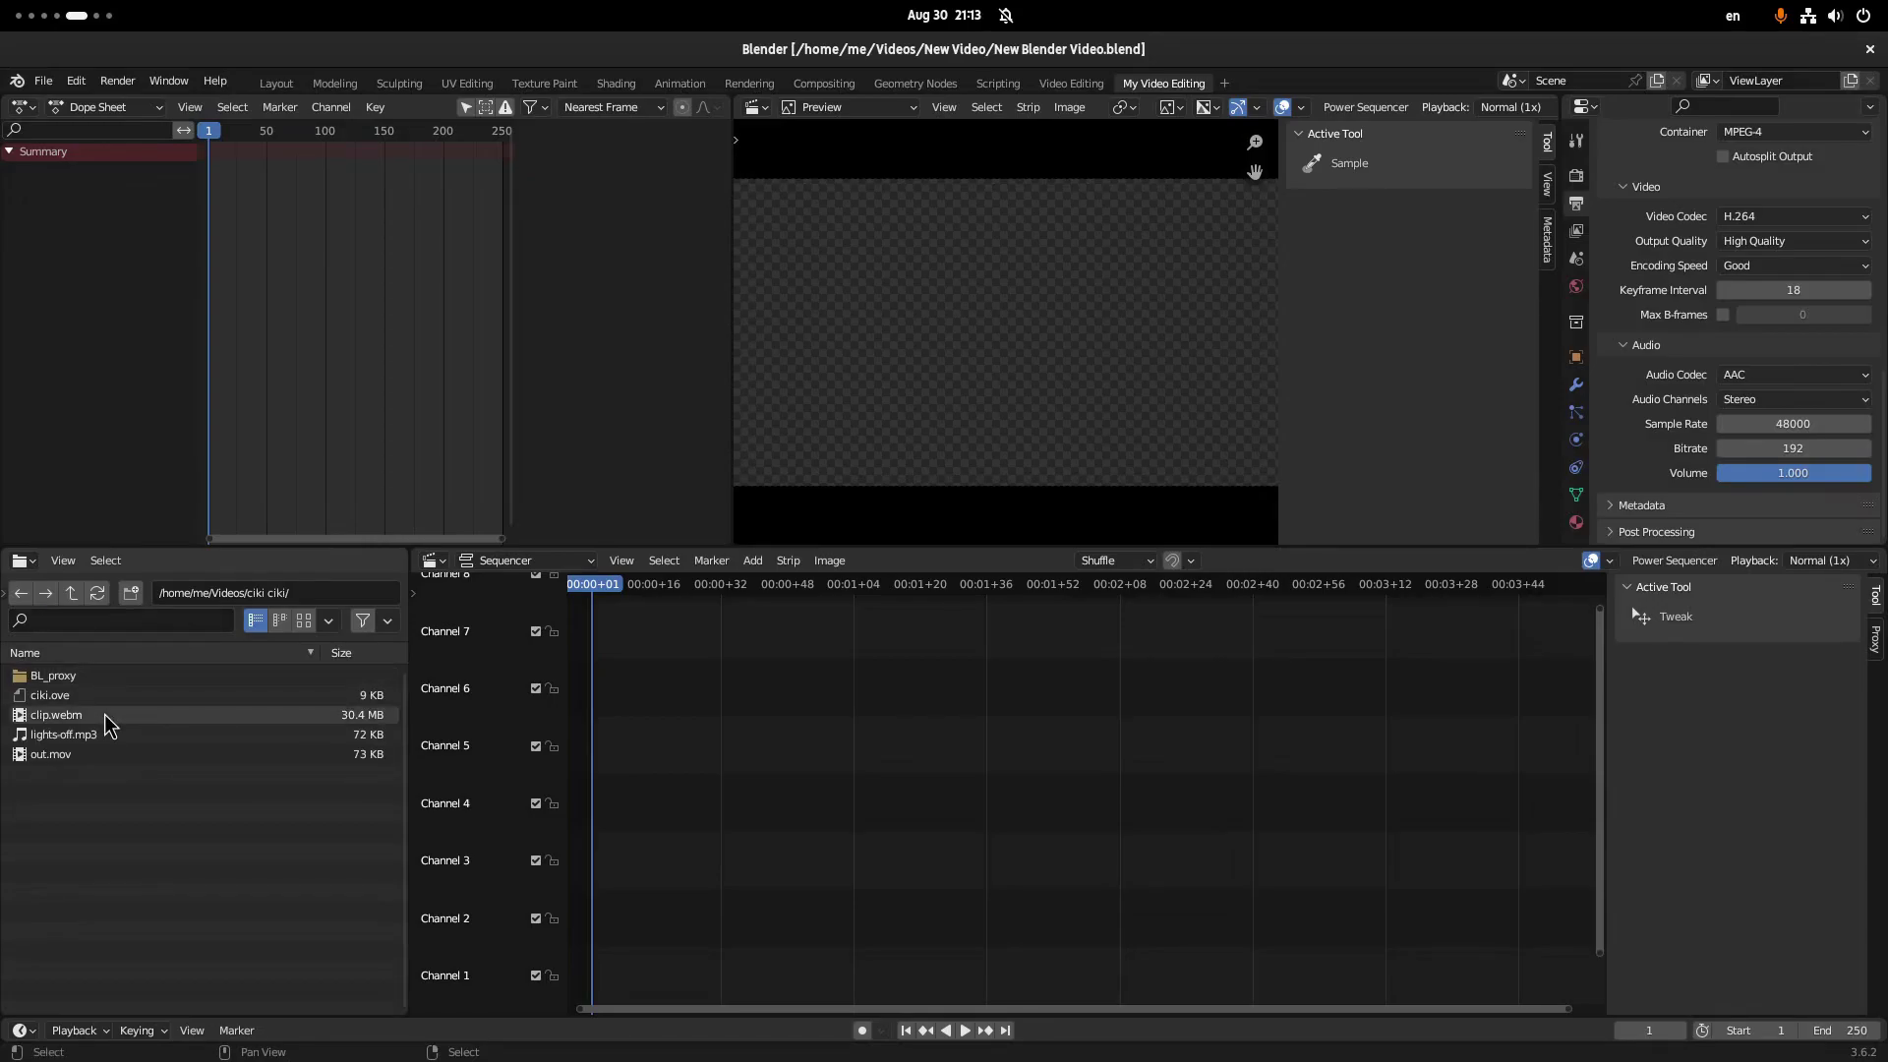
left_click_drag(104, 713, 593, 796)
left_click(56, 713)
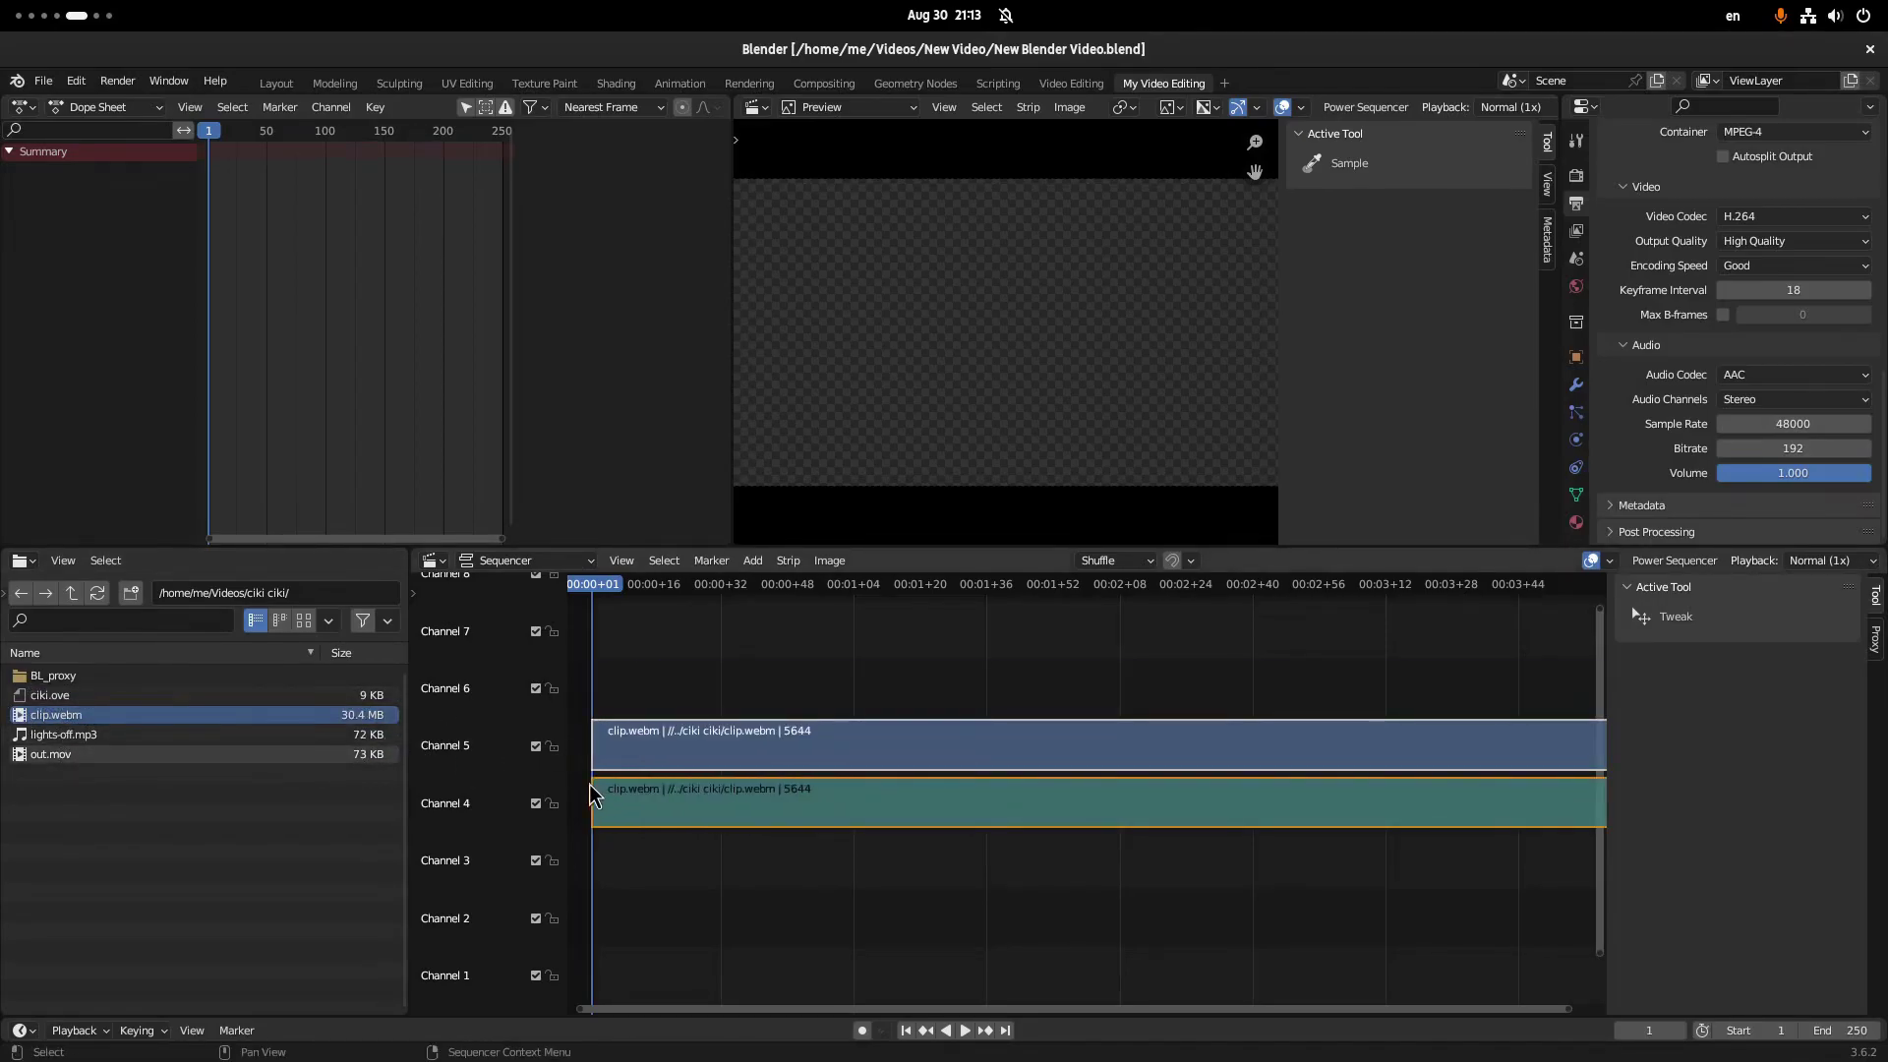
left_click(587, 783)
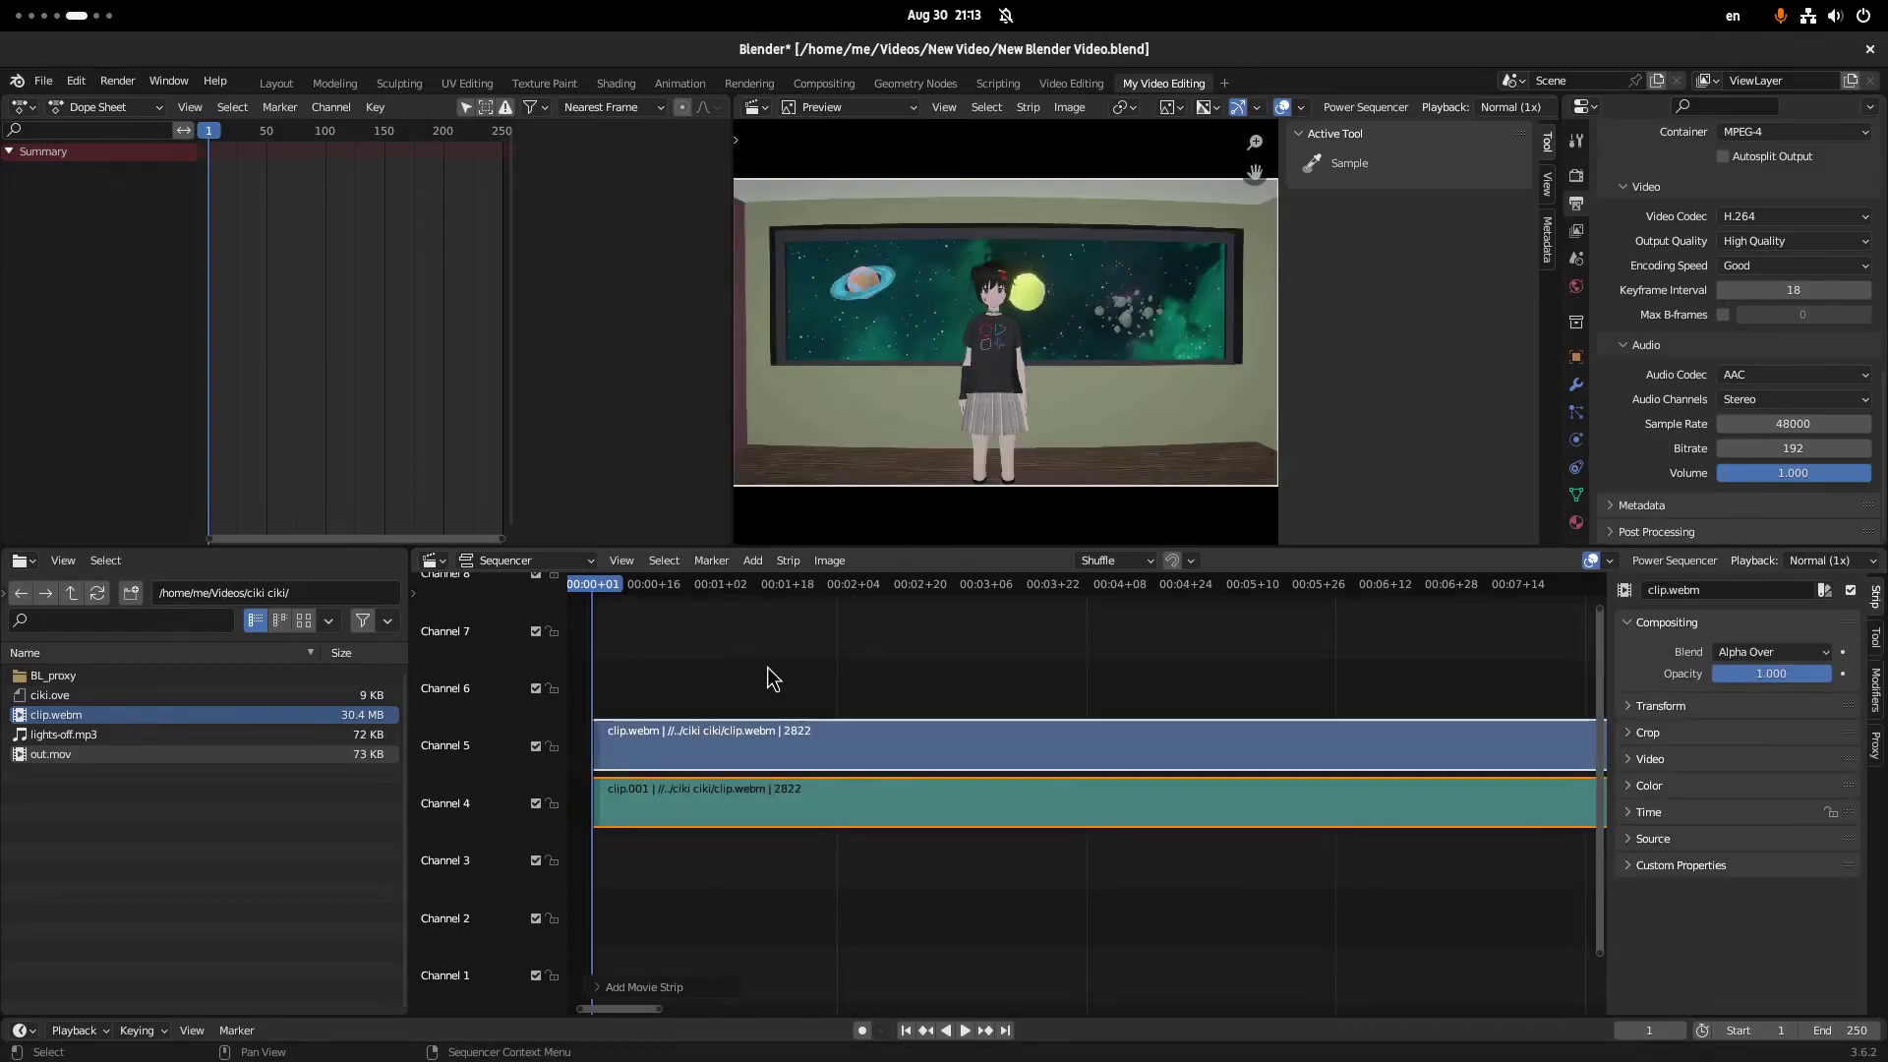
Fit the scene frame range to the clip strips, ending at frame 2822, then pan to the strips' start.
scroll(825, 693, "down", 3)
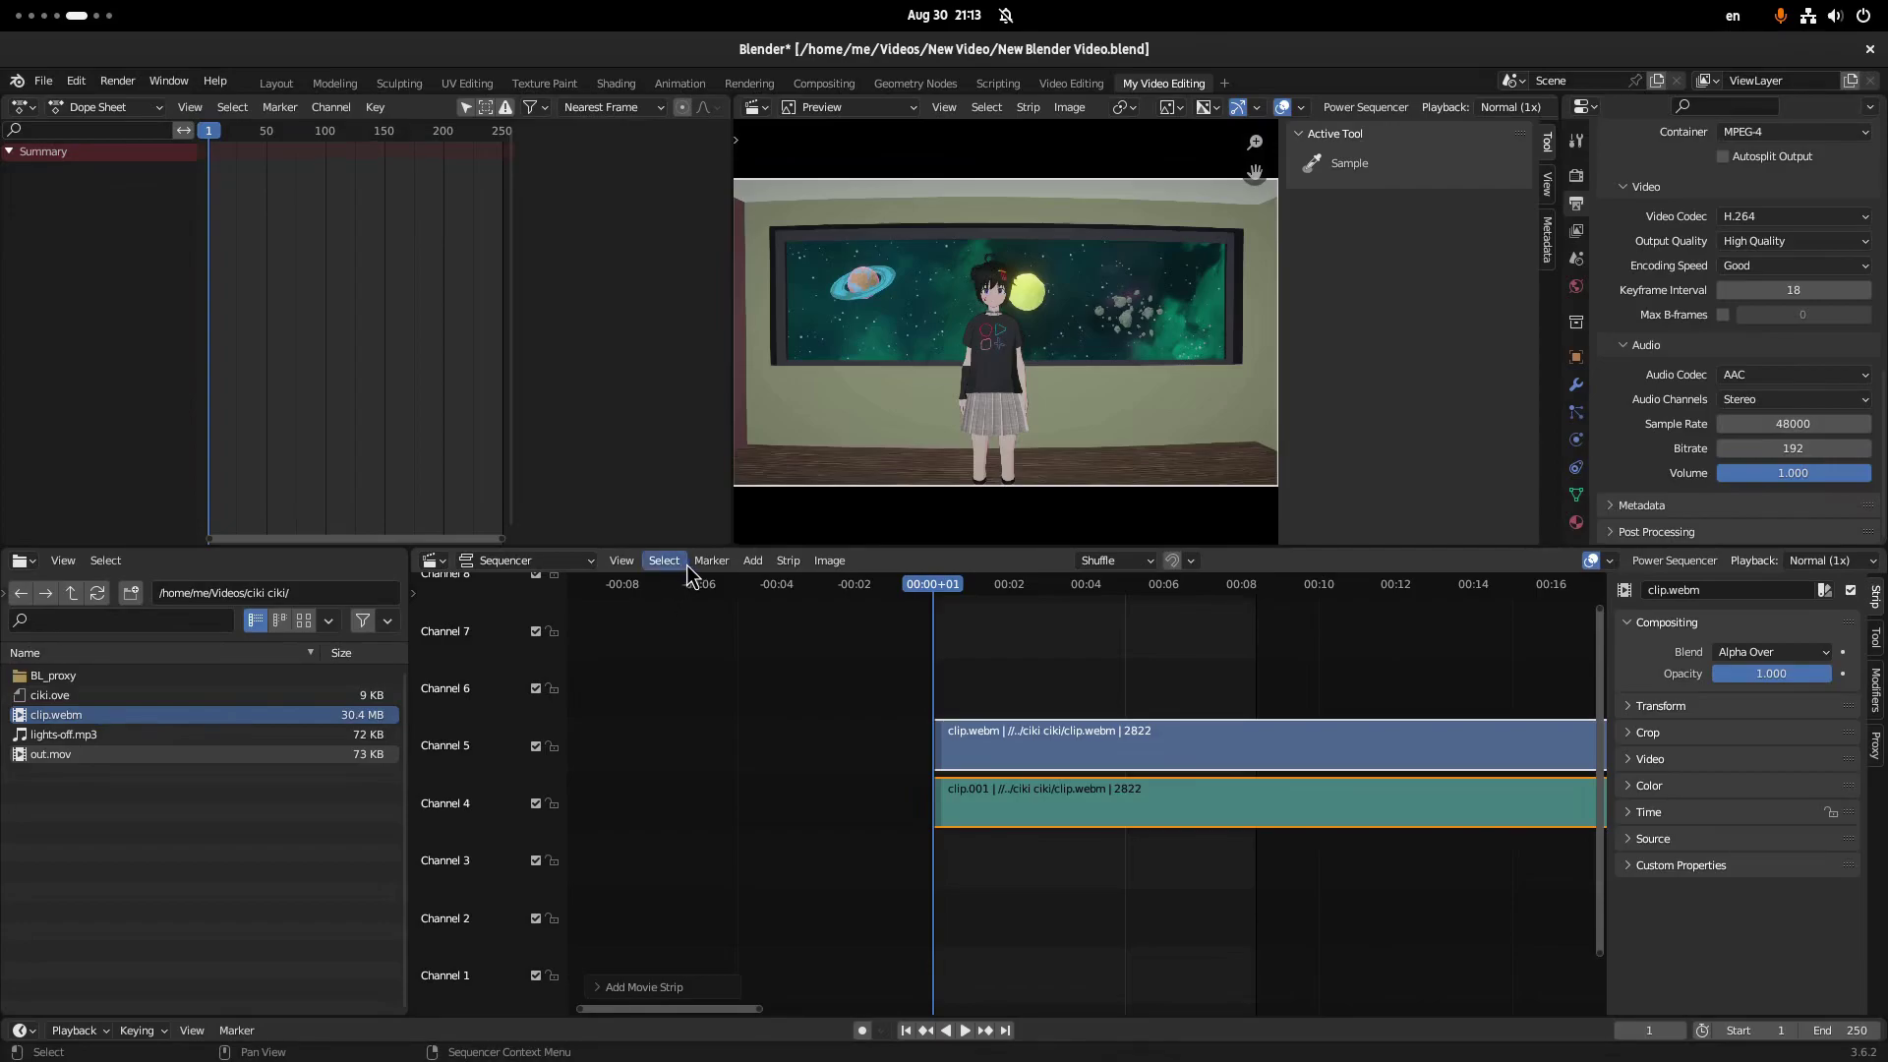
left_click(626, 562)
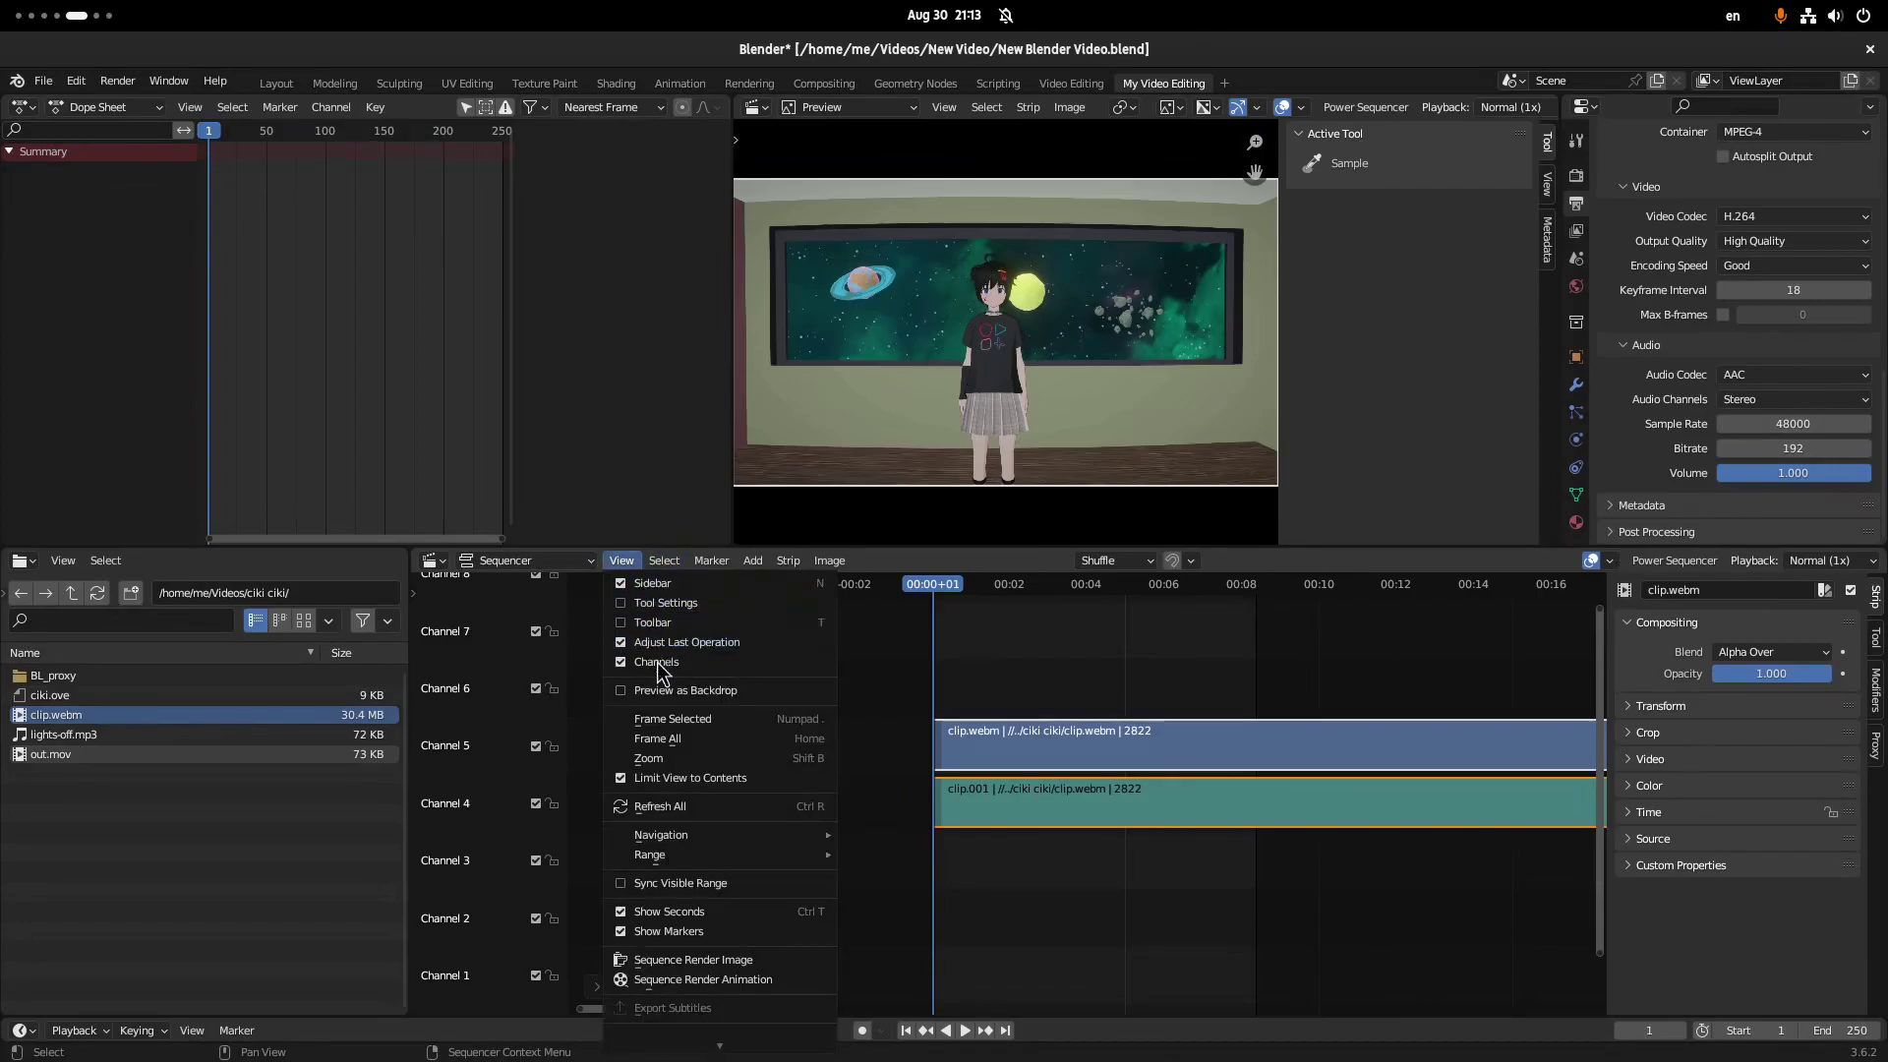
mouse_move(704, 855)
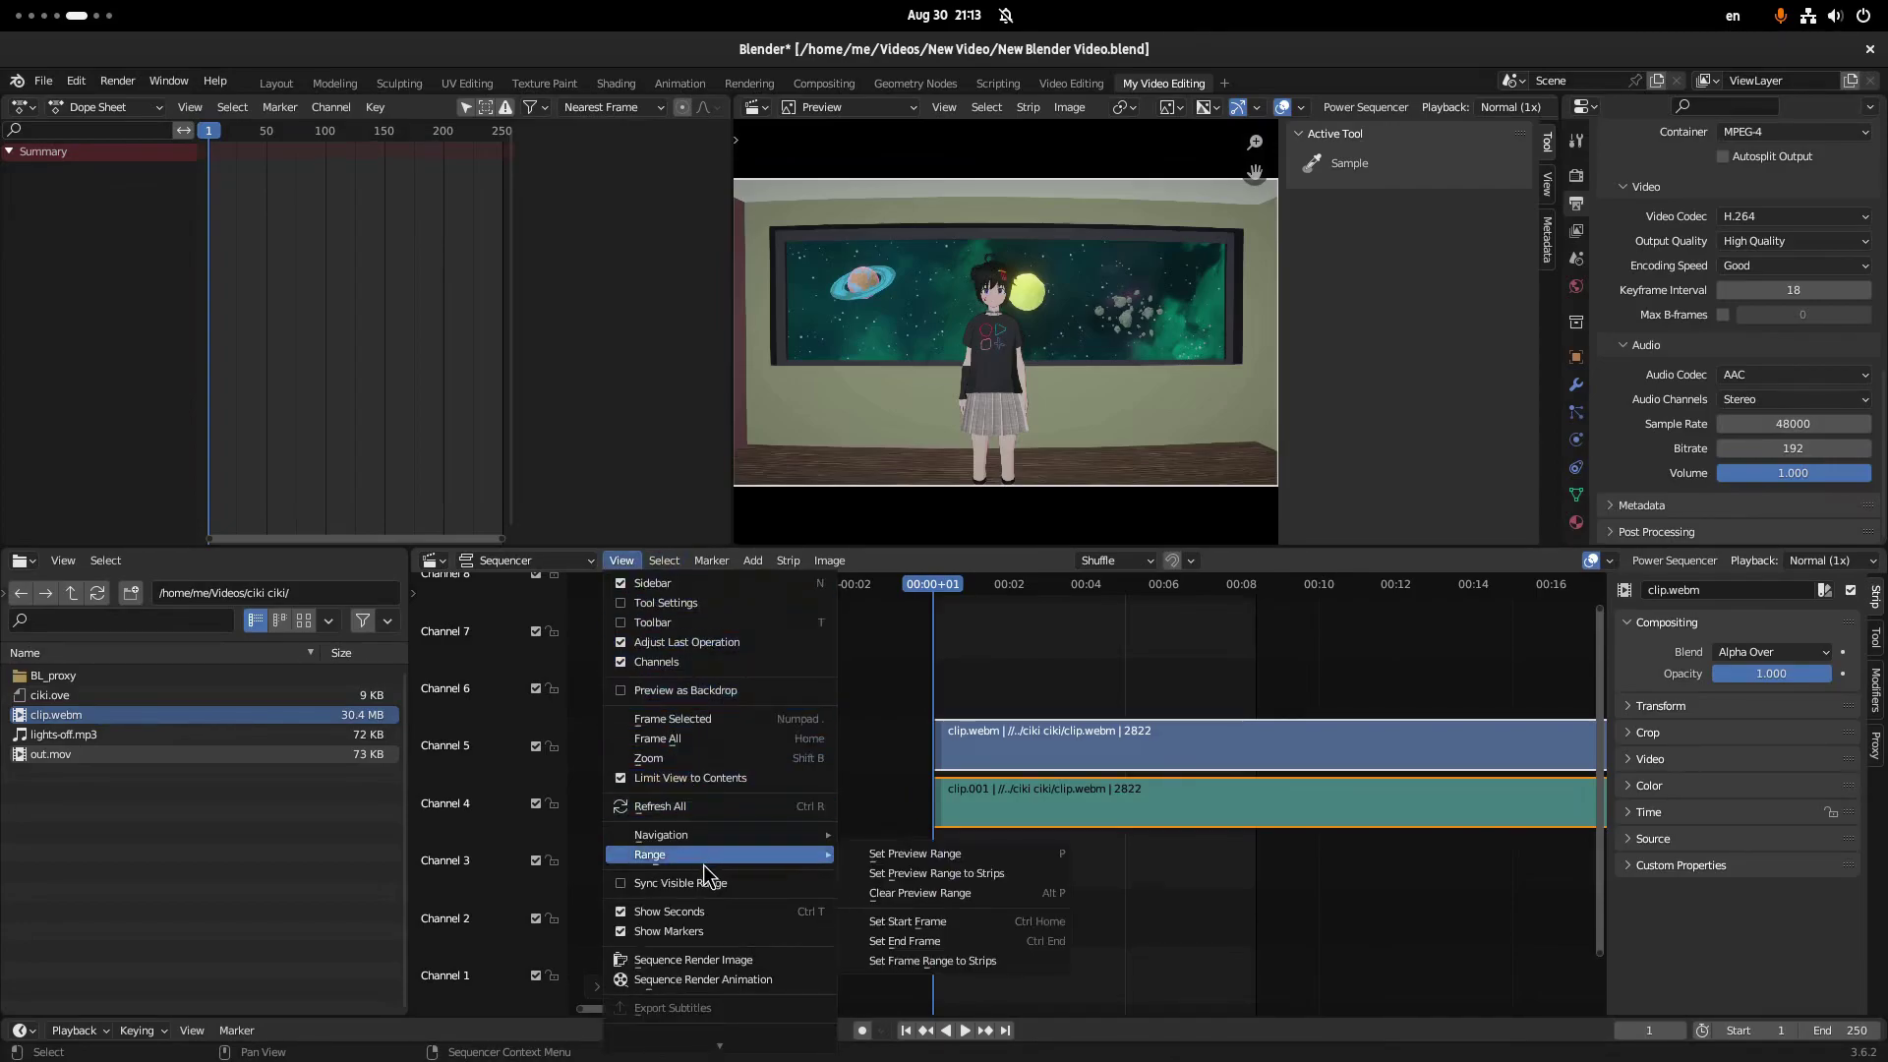
left_click(990, 961)
scroll(1095, 861, "down", 2)
middle_click_drag(1069, 834, 823, 841)
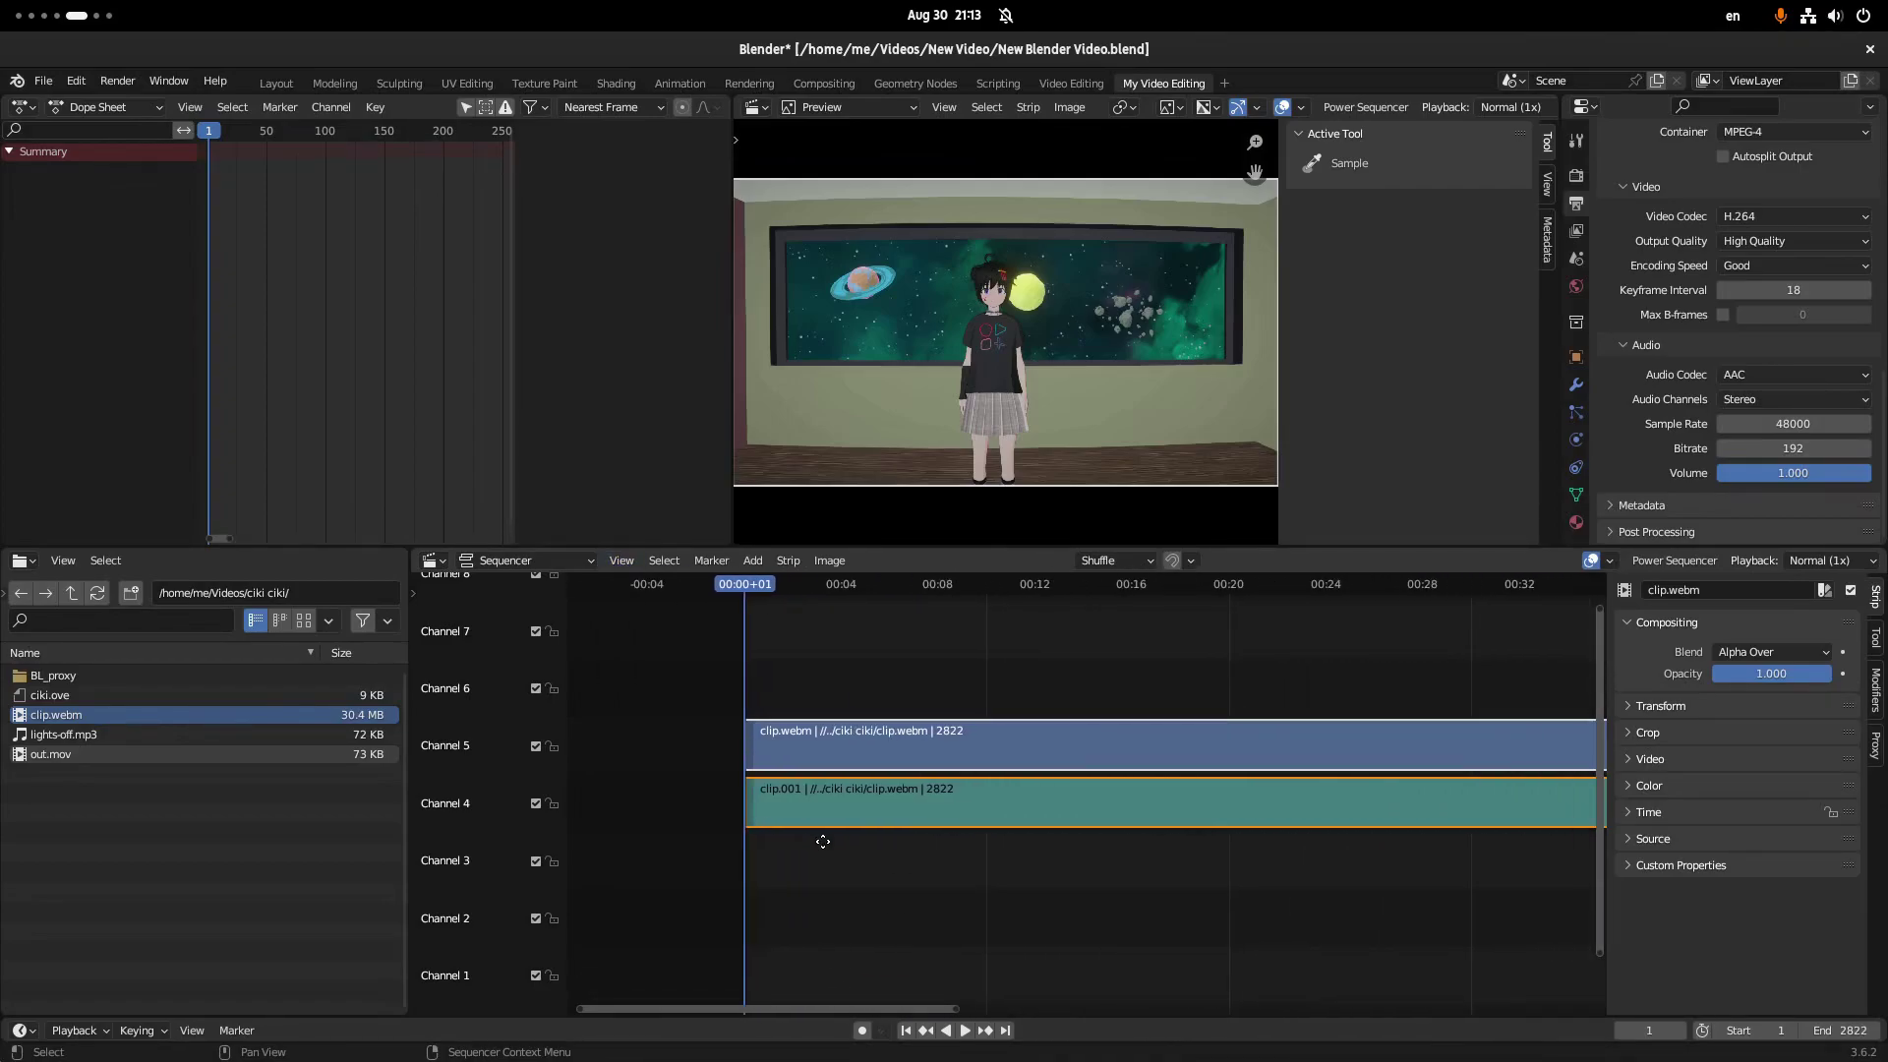
Set the playback Sync mode to 'Sync to Audio'.
left_click(64, 1030)
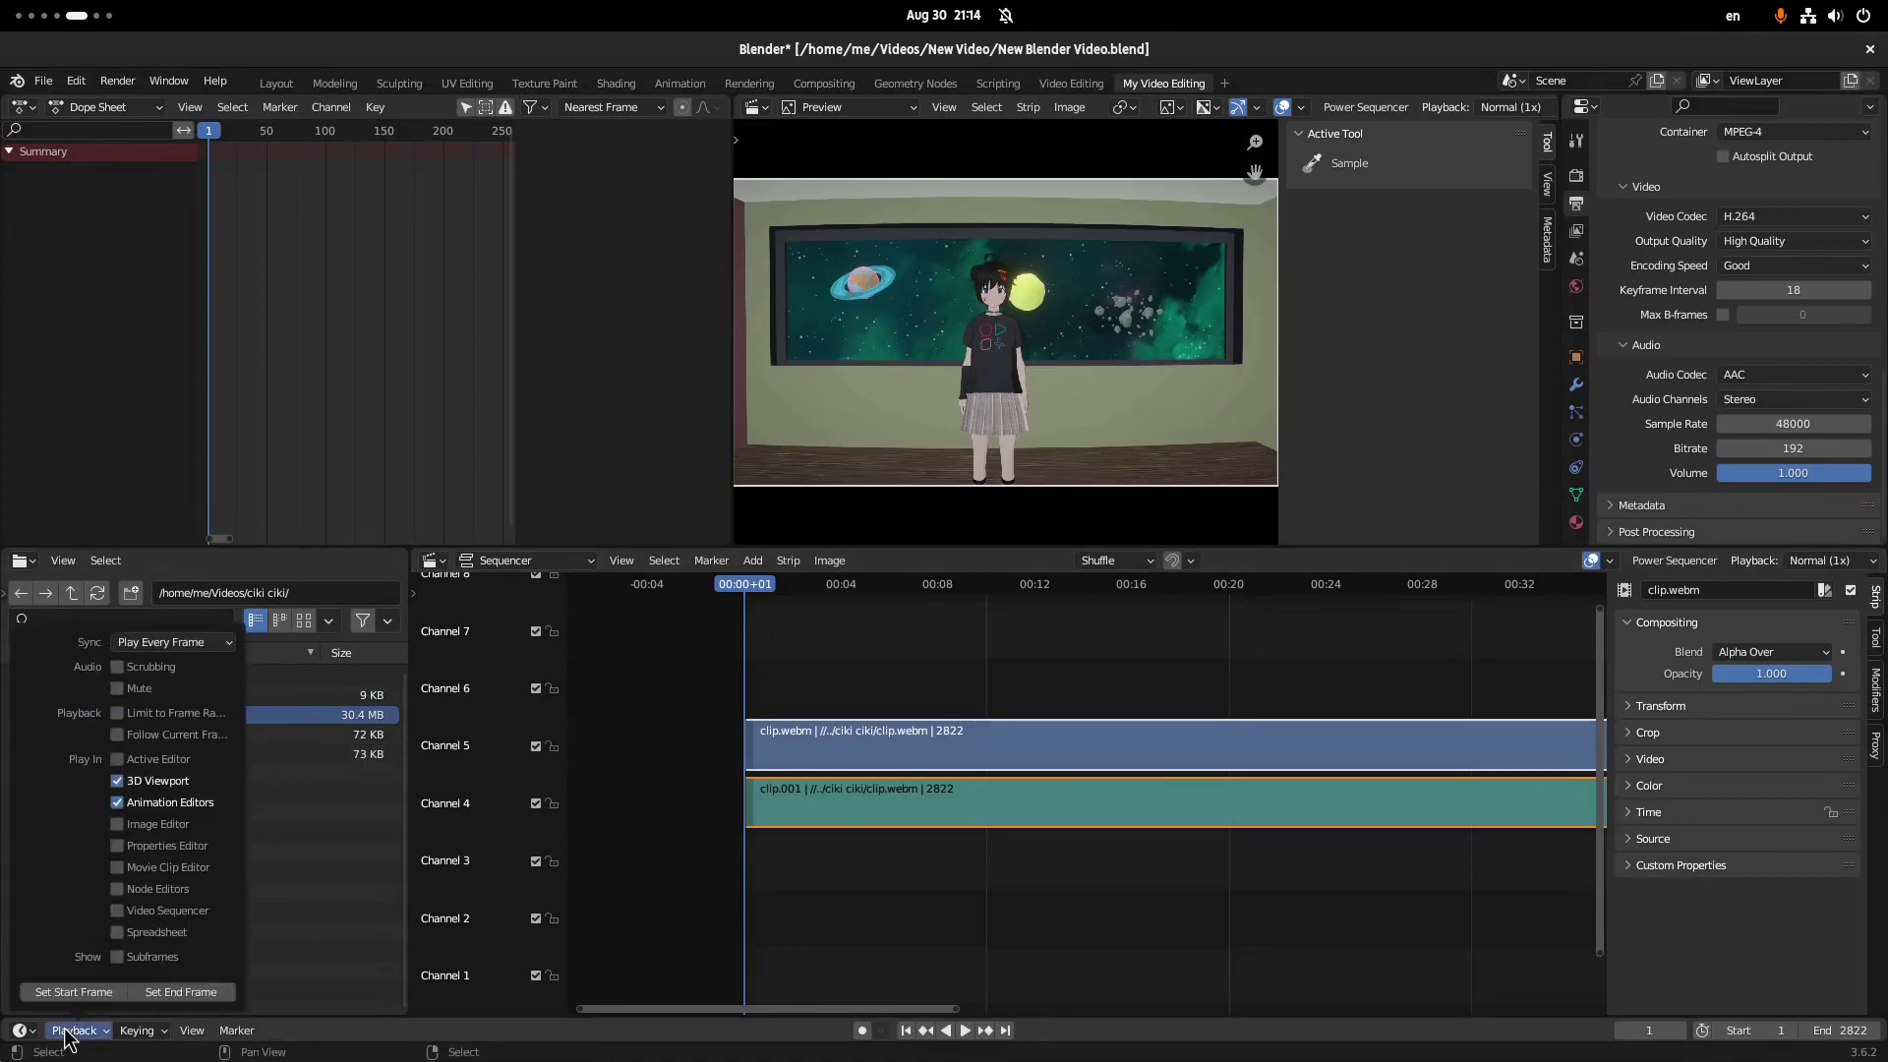
left_click(217, 644)
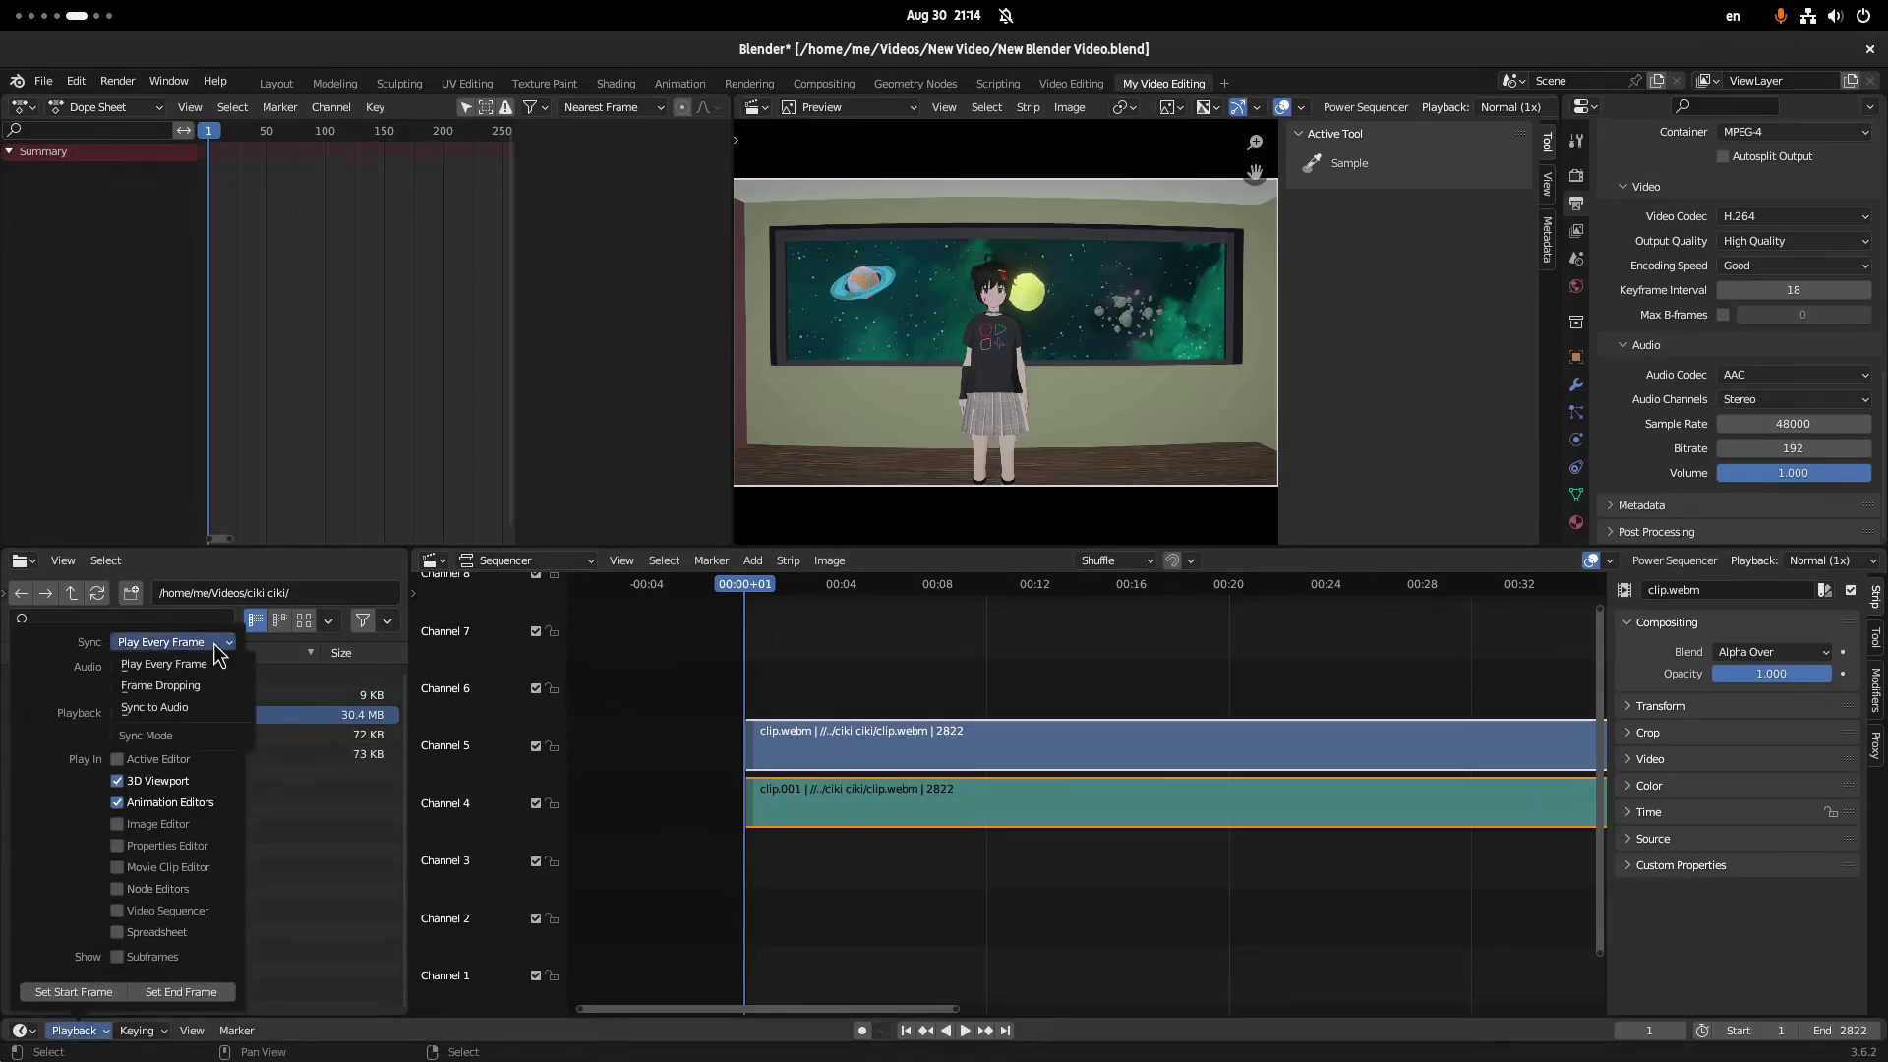
left_click(216, 705)
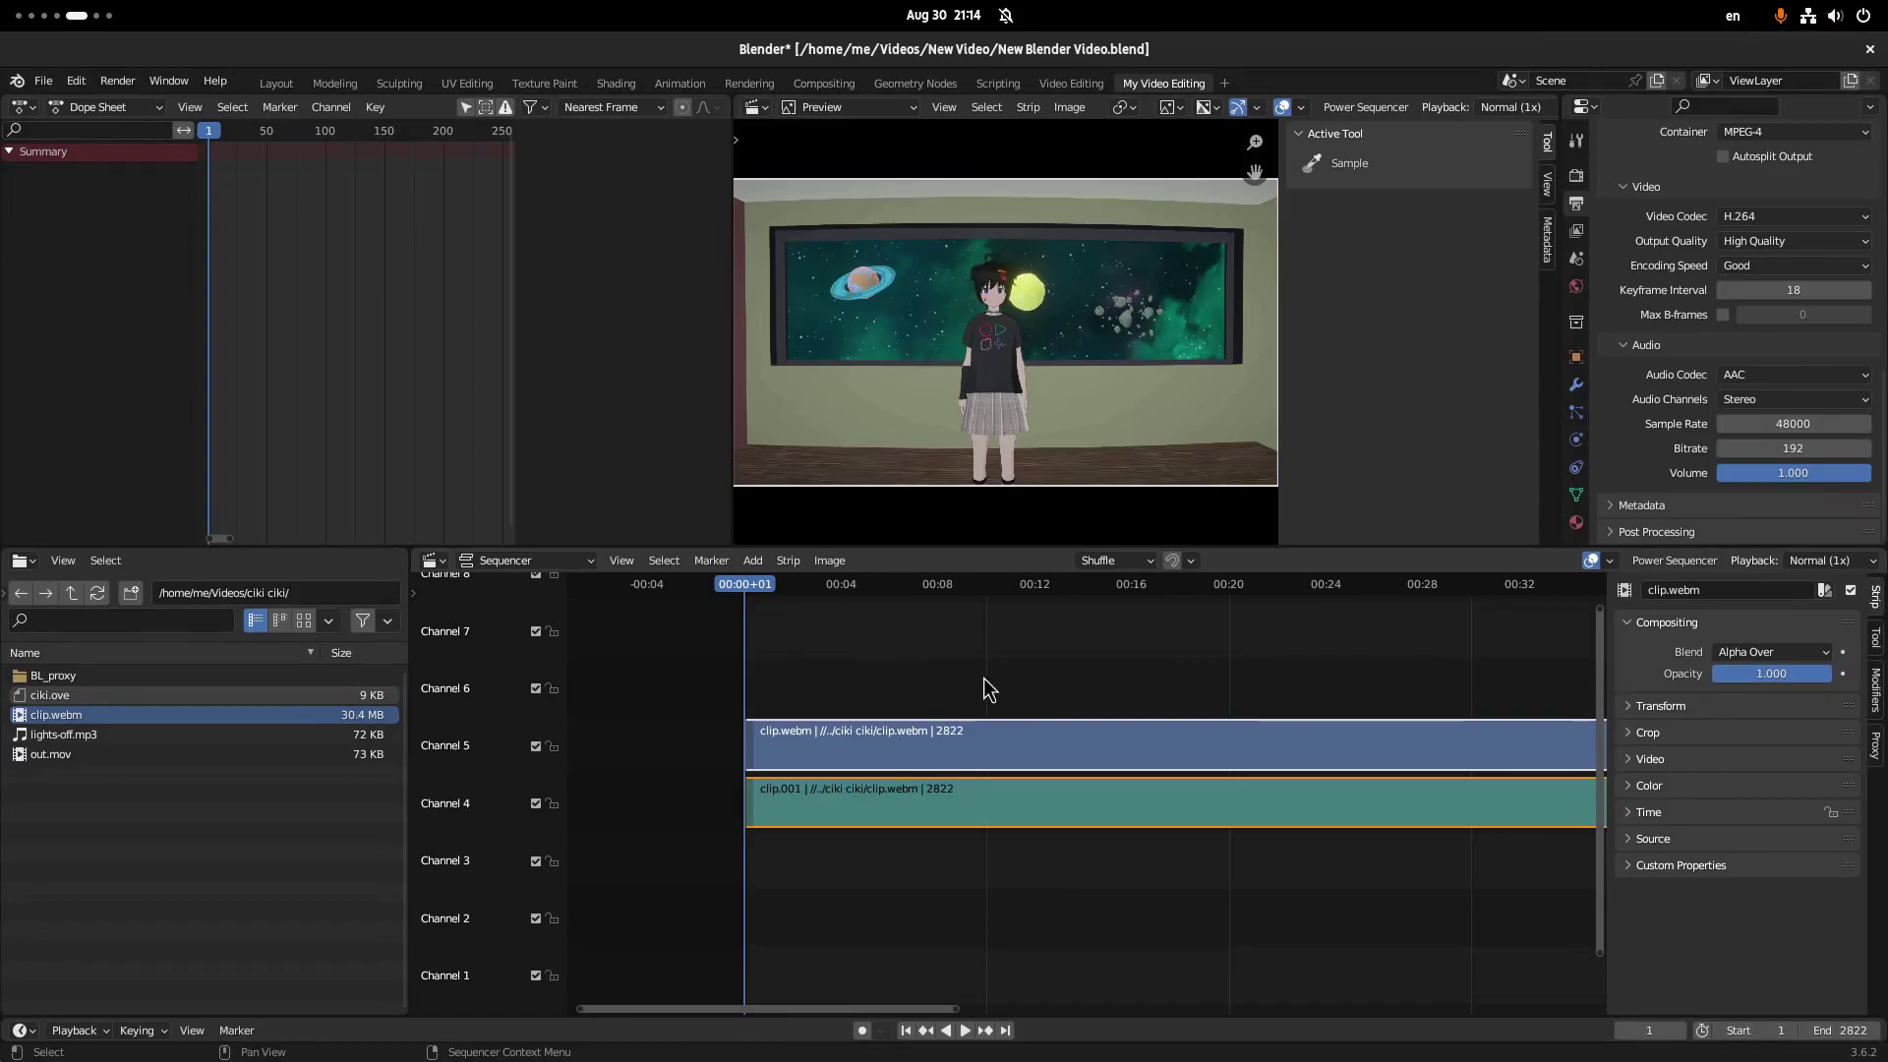
Show the strip Proxy settings, preview the sequence, then render it as an animation.
left_click(1673, 560)
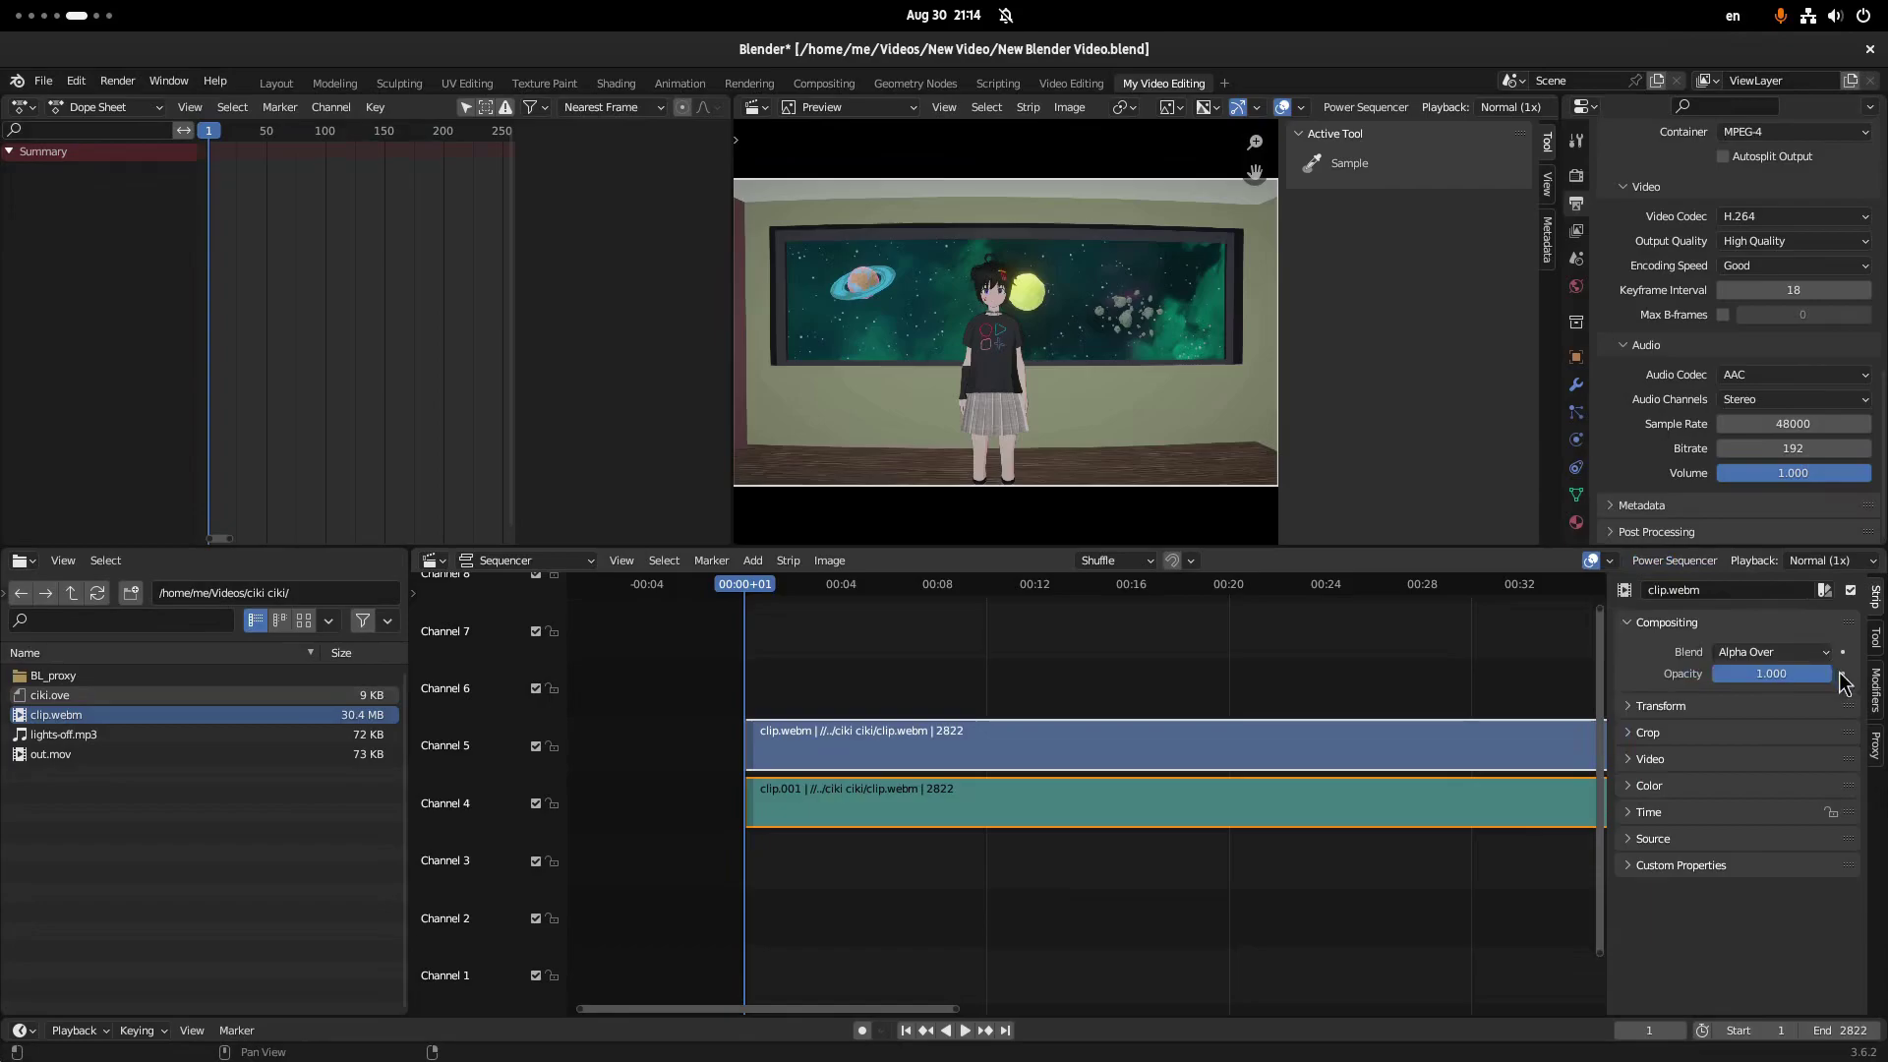
left_click(1875, 747)
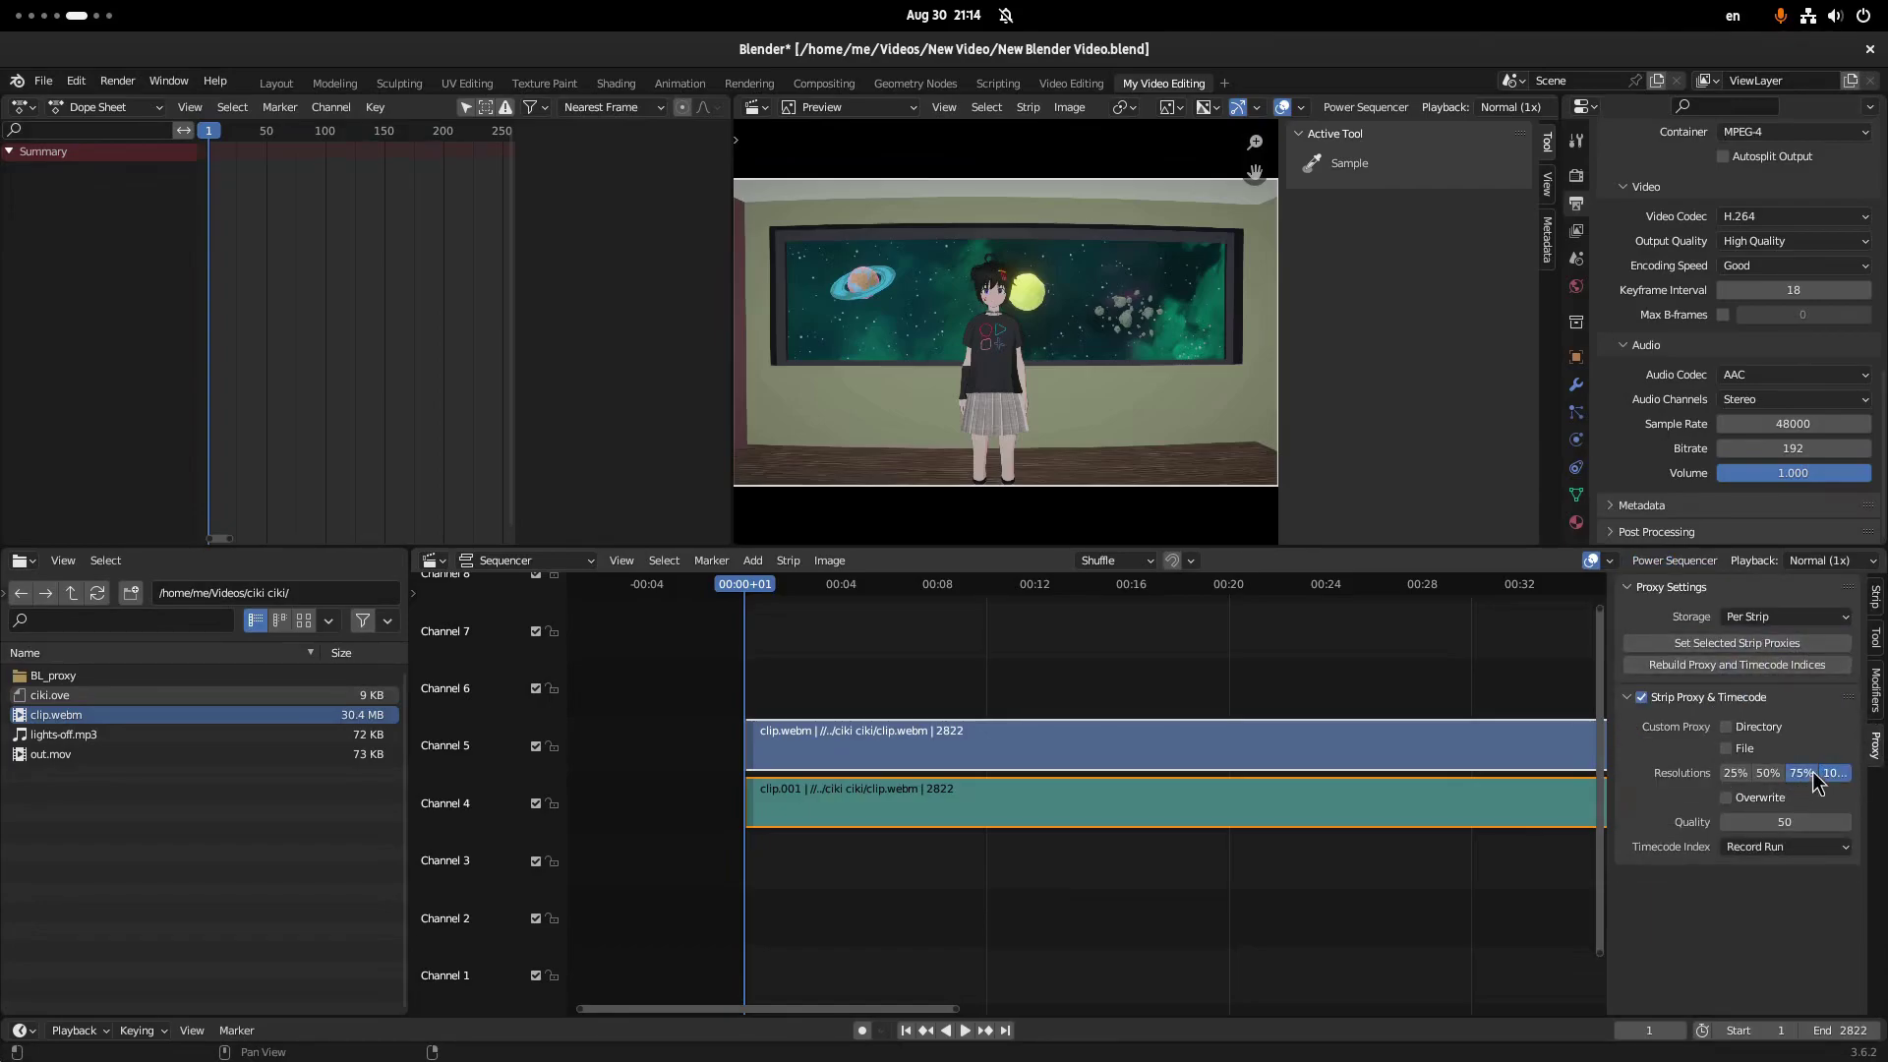
key("space")
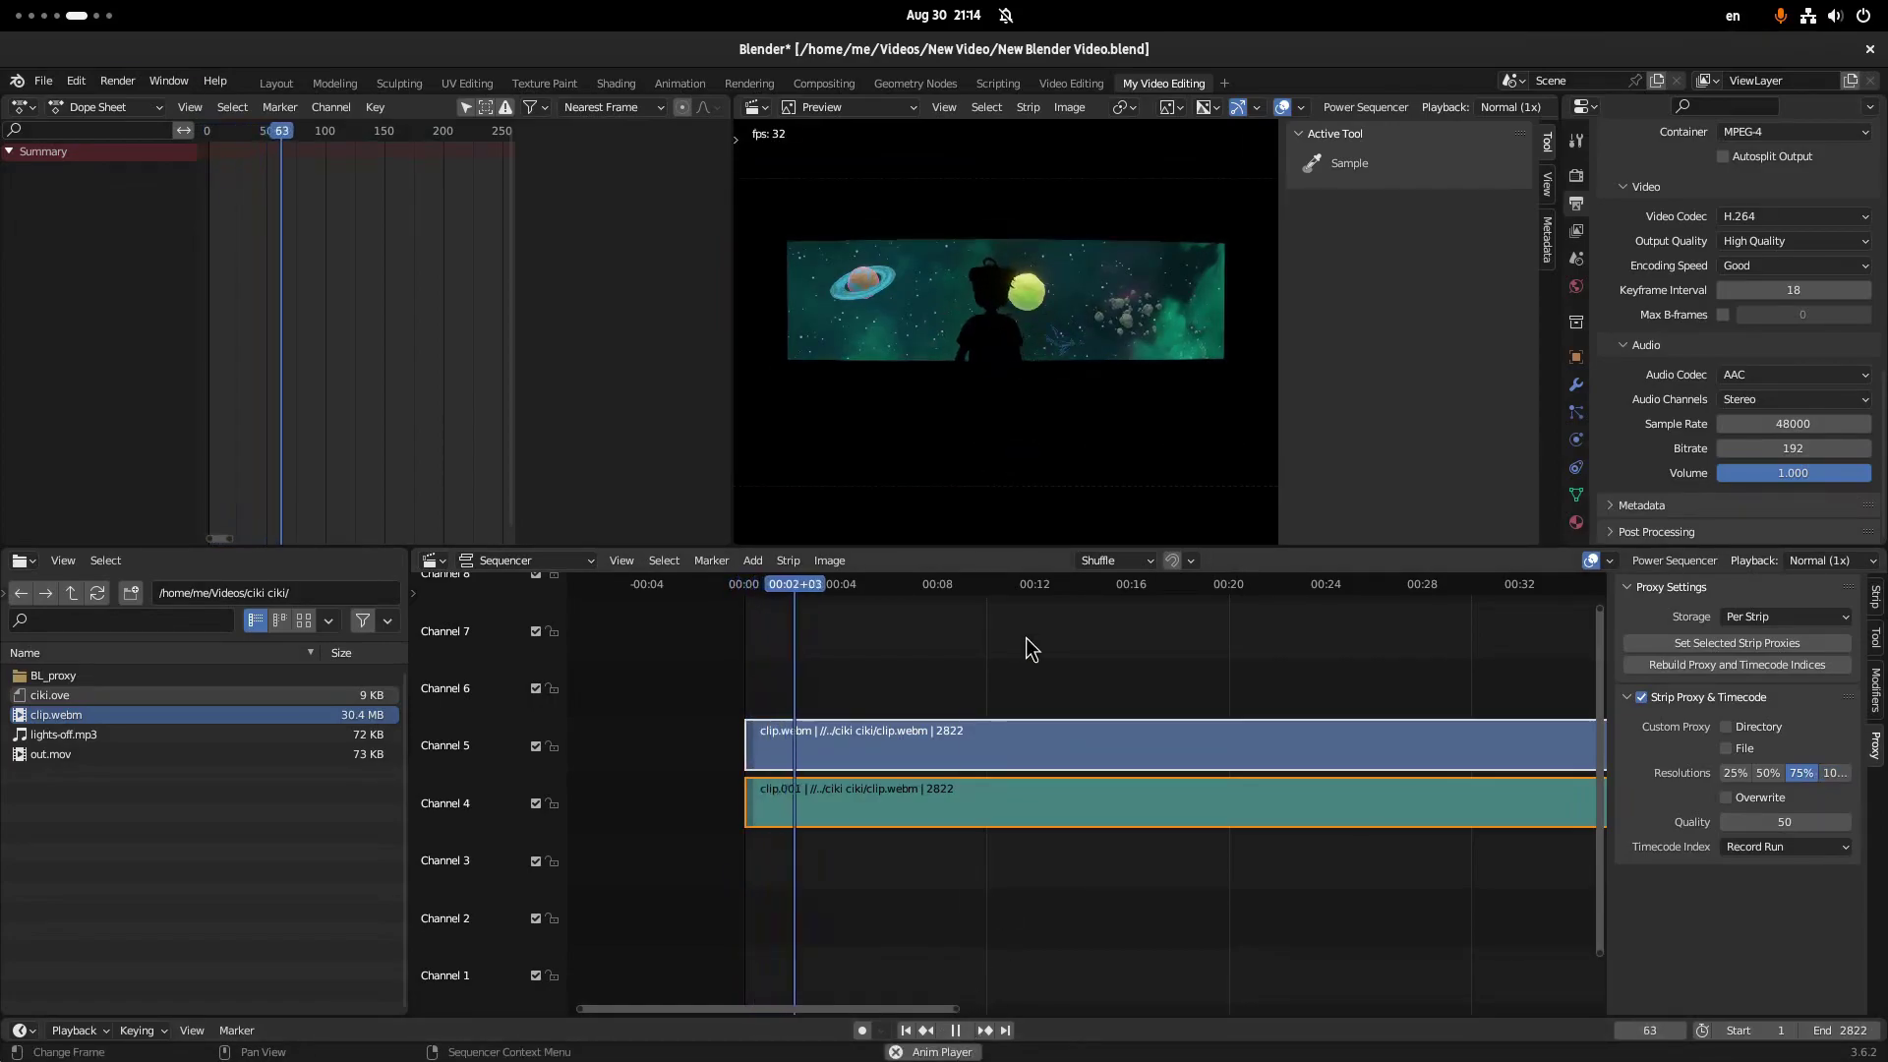
left_click(117, 81)
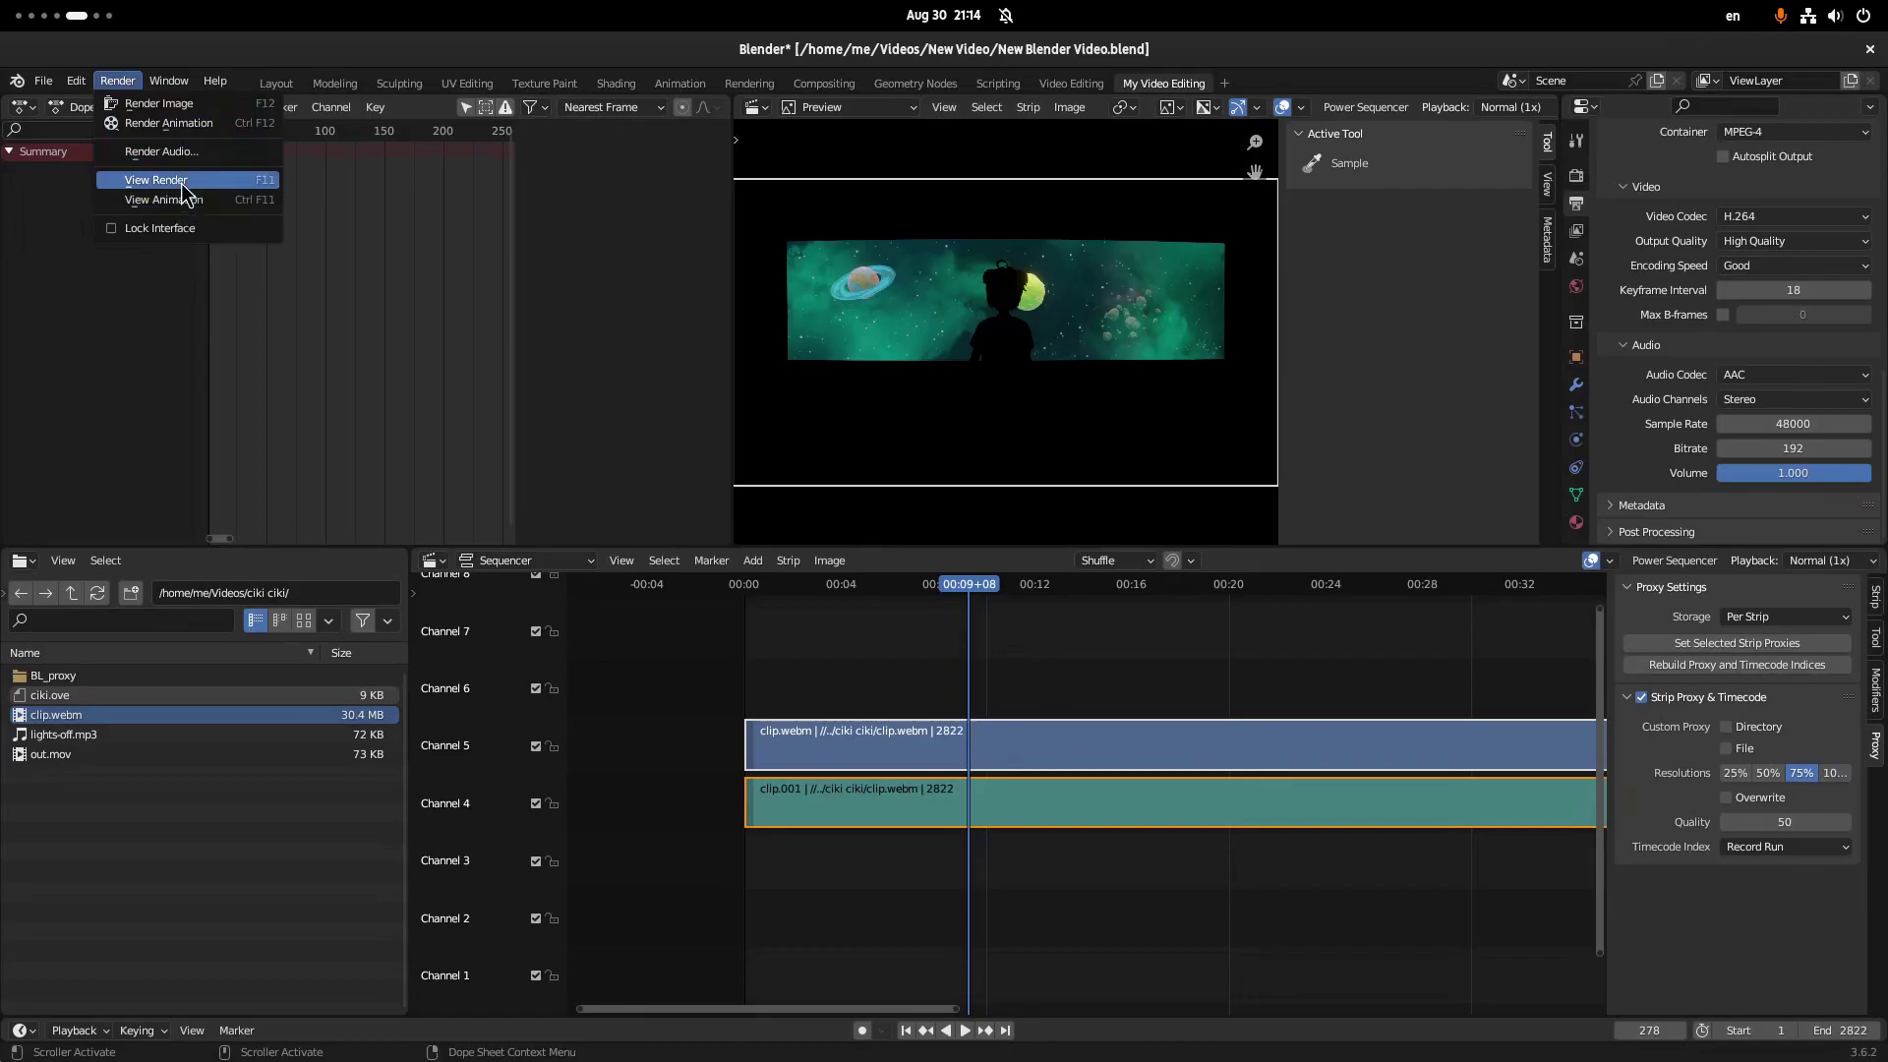
left_click(207, 124)
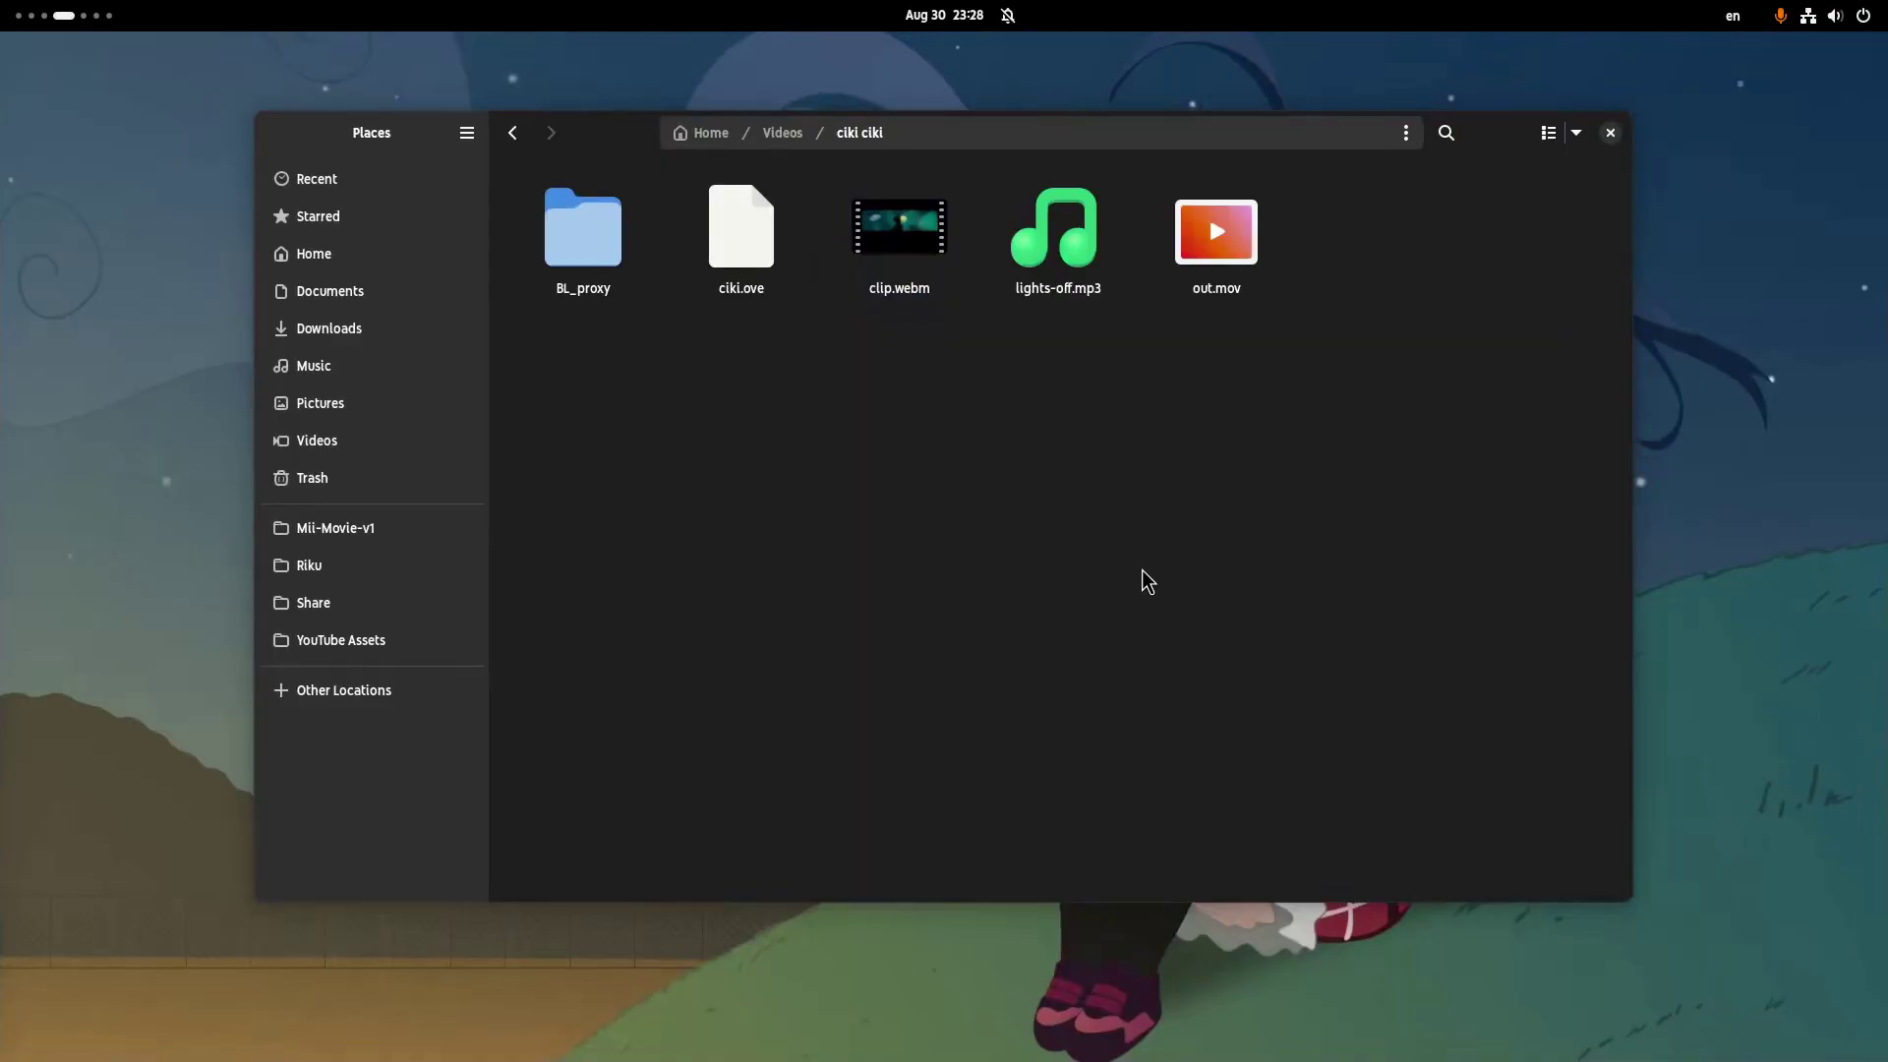
Play clip.webm in the video player and move its window over the Files window.
double_click(910, 234)
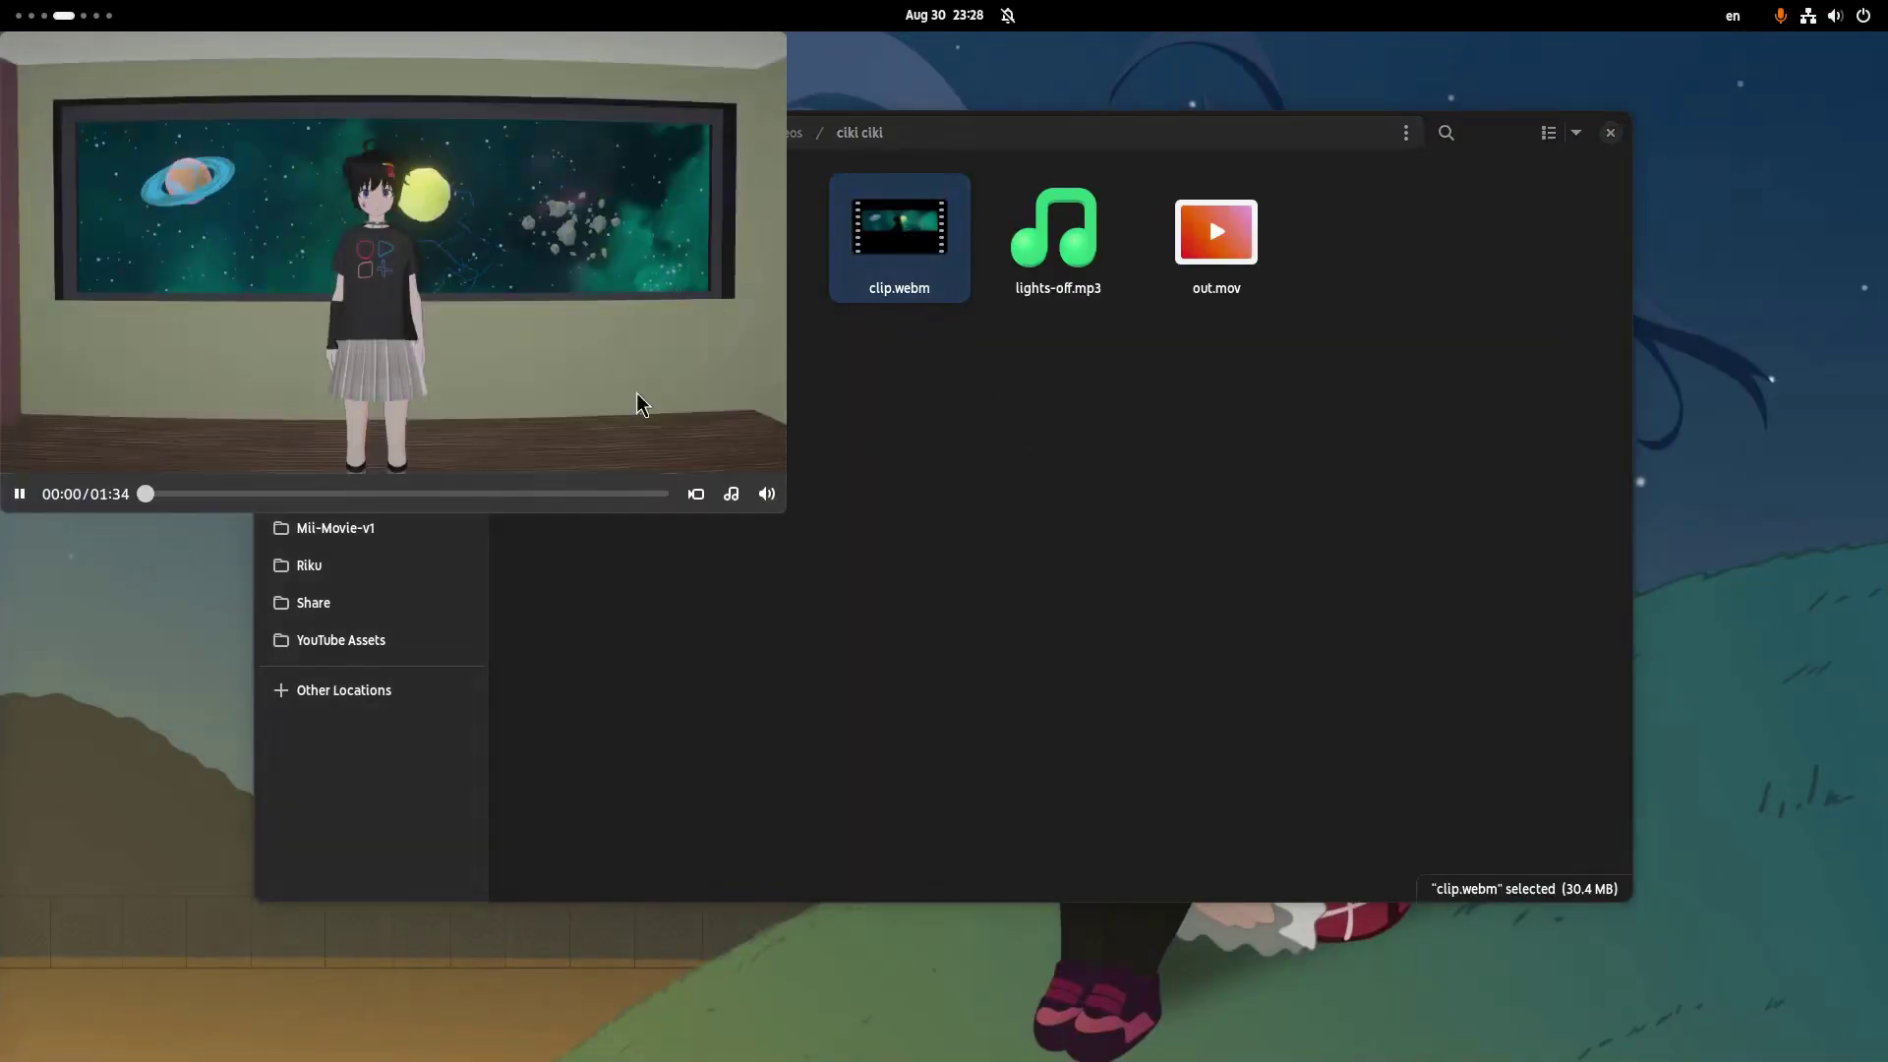
left_click_drag(919, 577, 1131, 549)
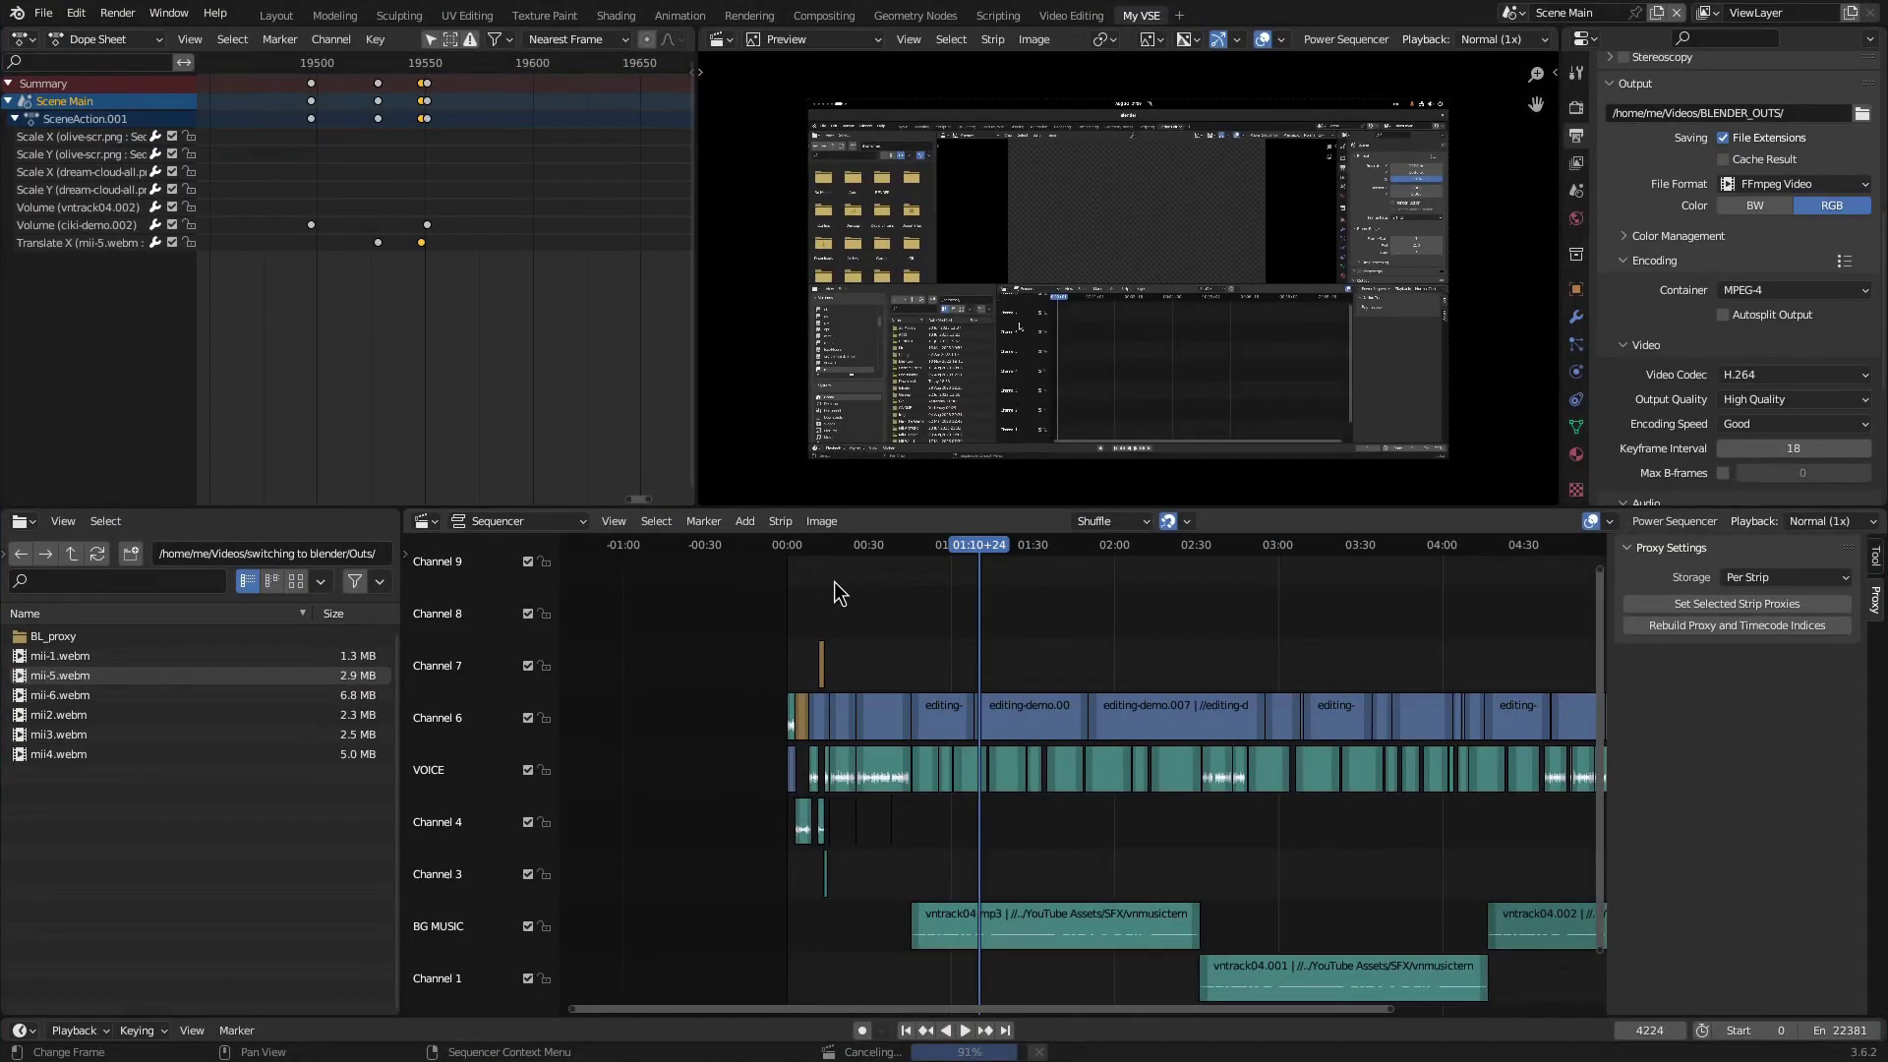
Play the edit from about 01:57, skipping ahead to 02:33, 03:21 and 05:01.
scroll(918, 598, "up", 1)
left_click(1111, 546)
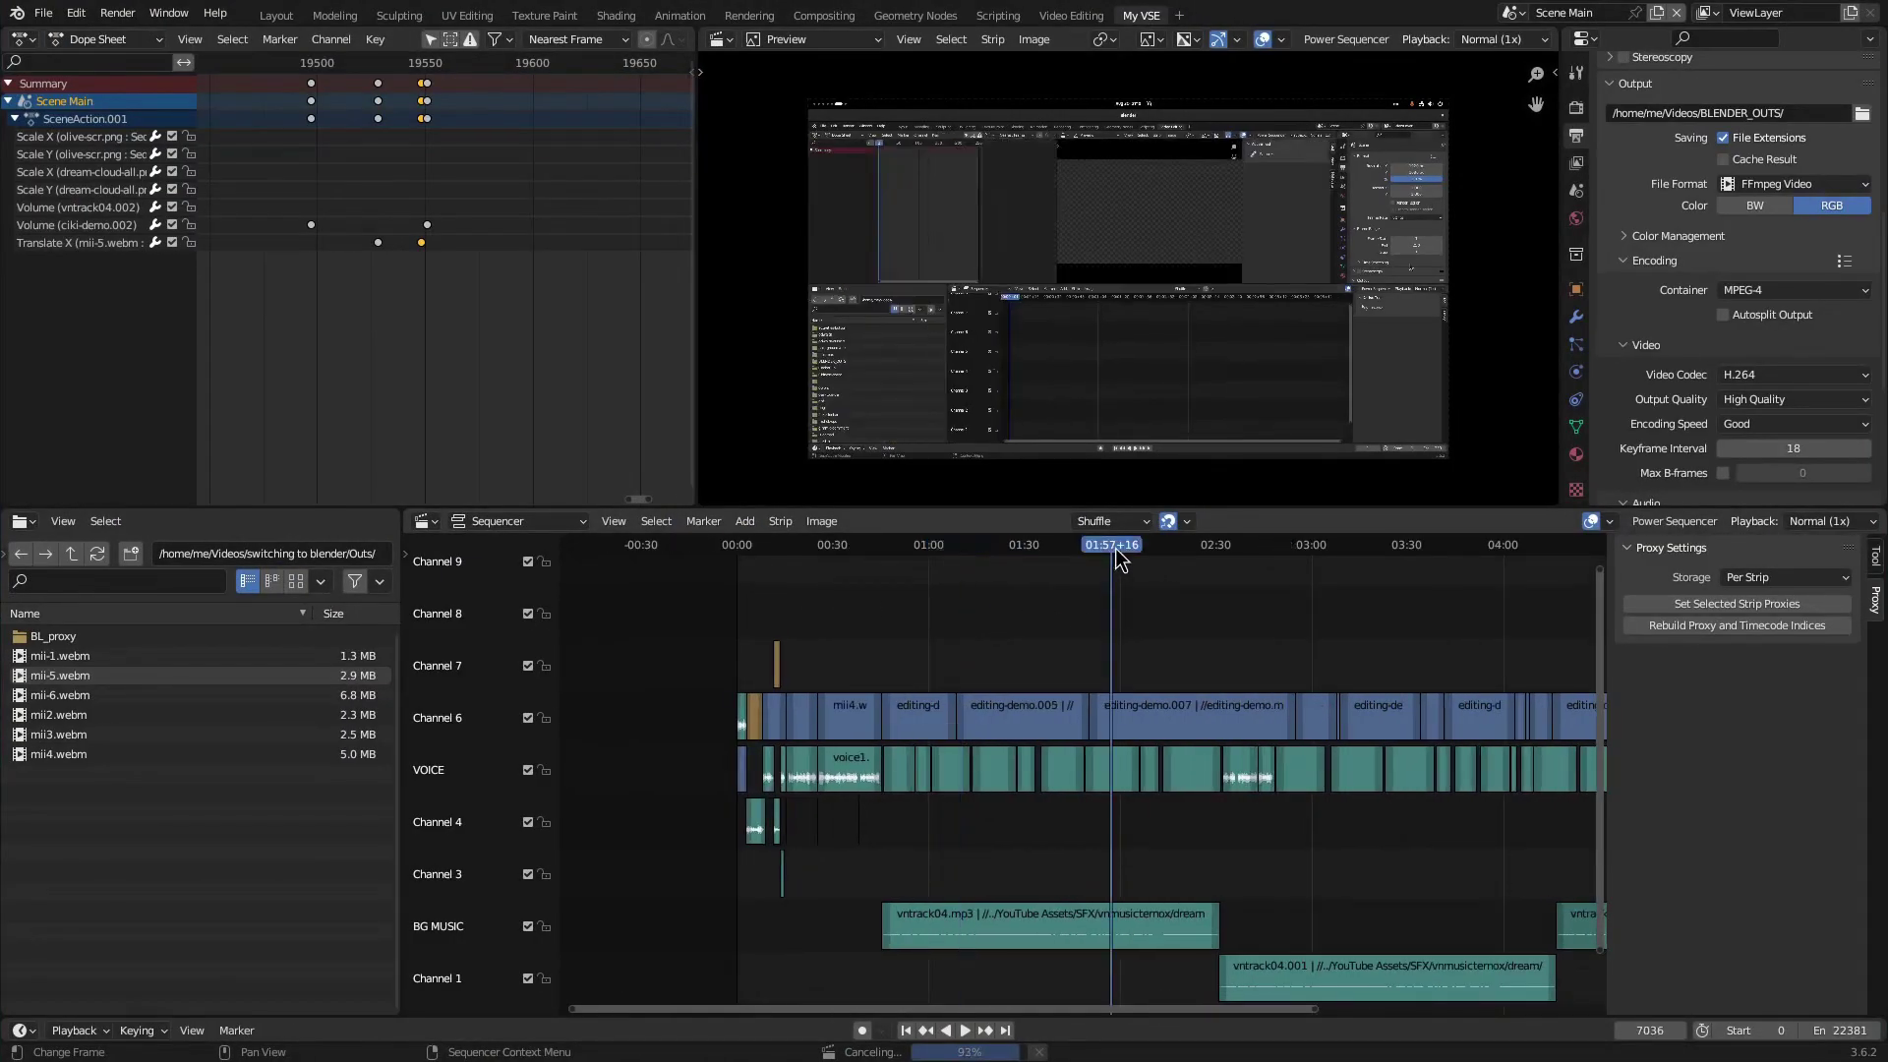
key("space")
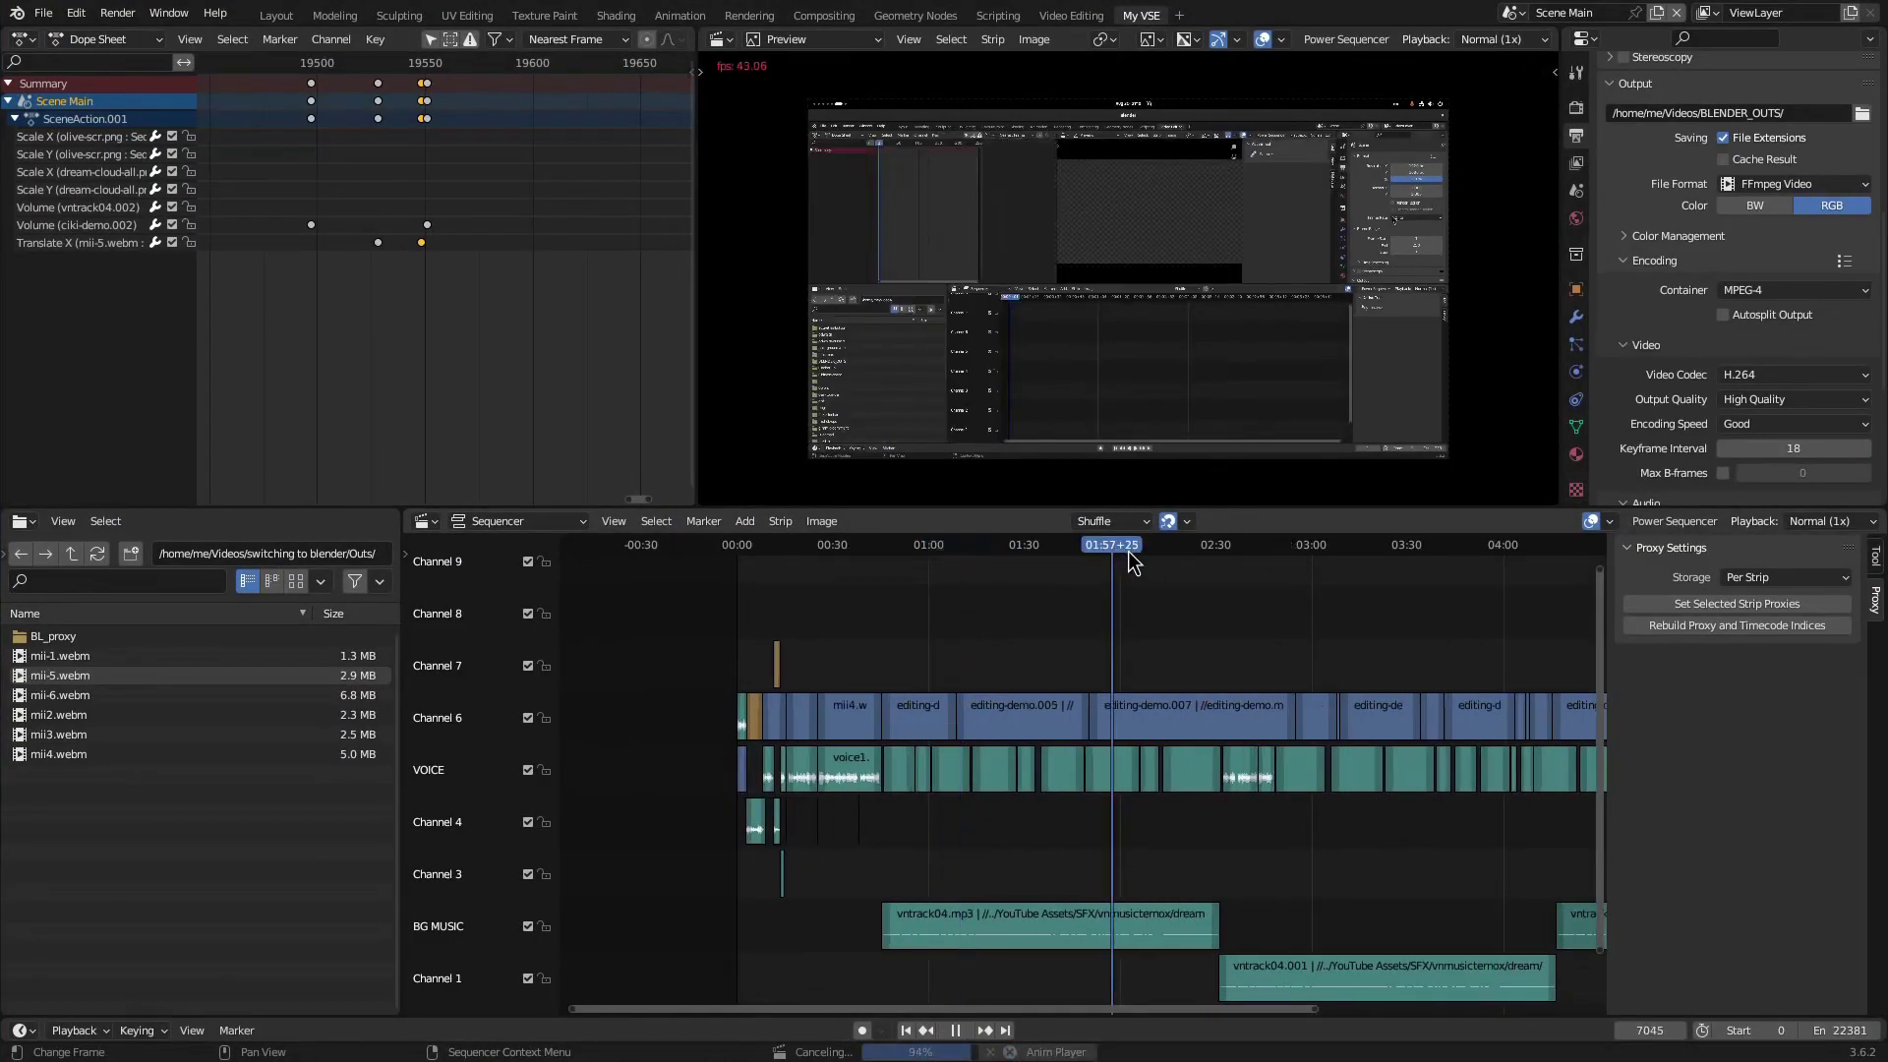
left_click(1225, 554)
left_click(1381, 565)
scroll(1374, 587, "down", 2)
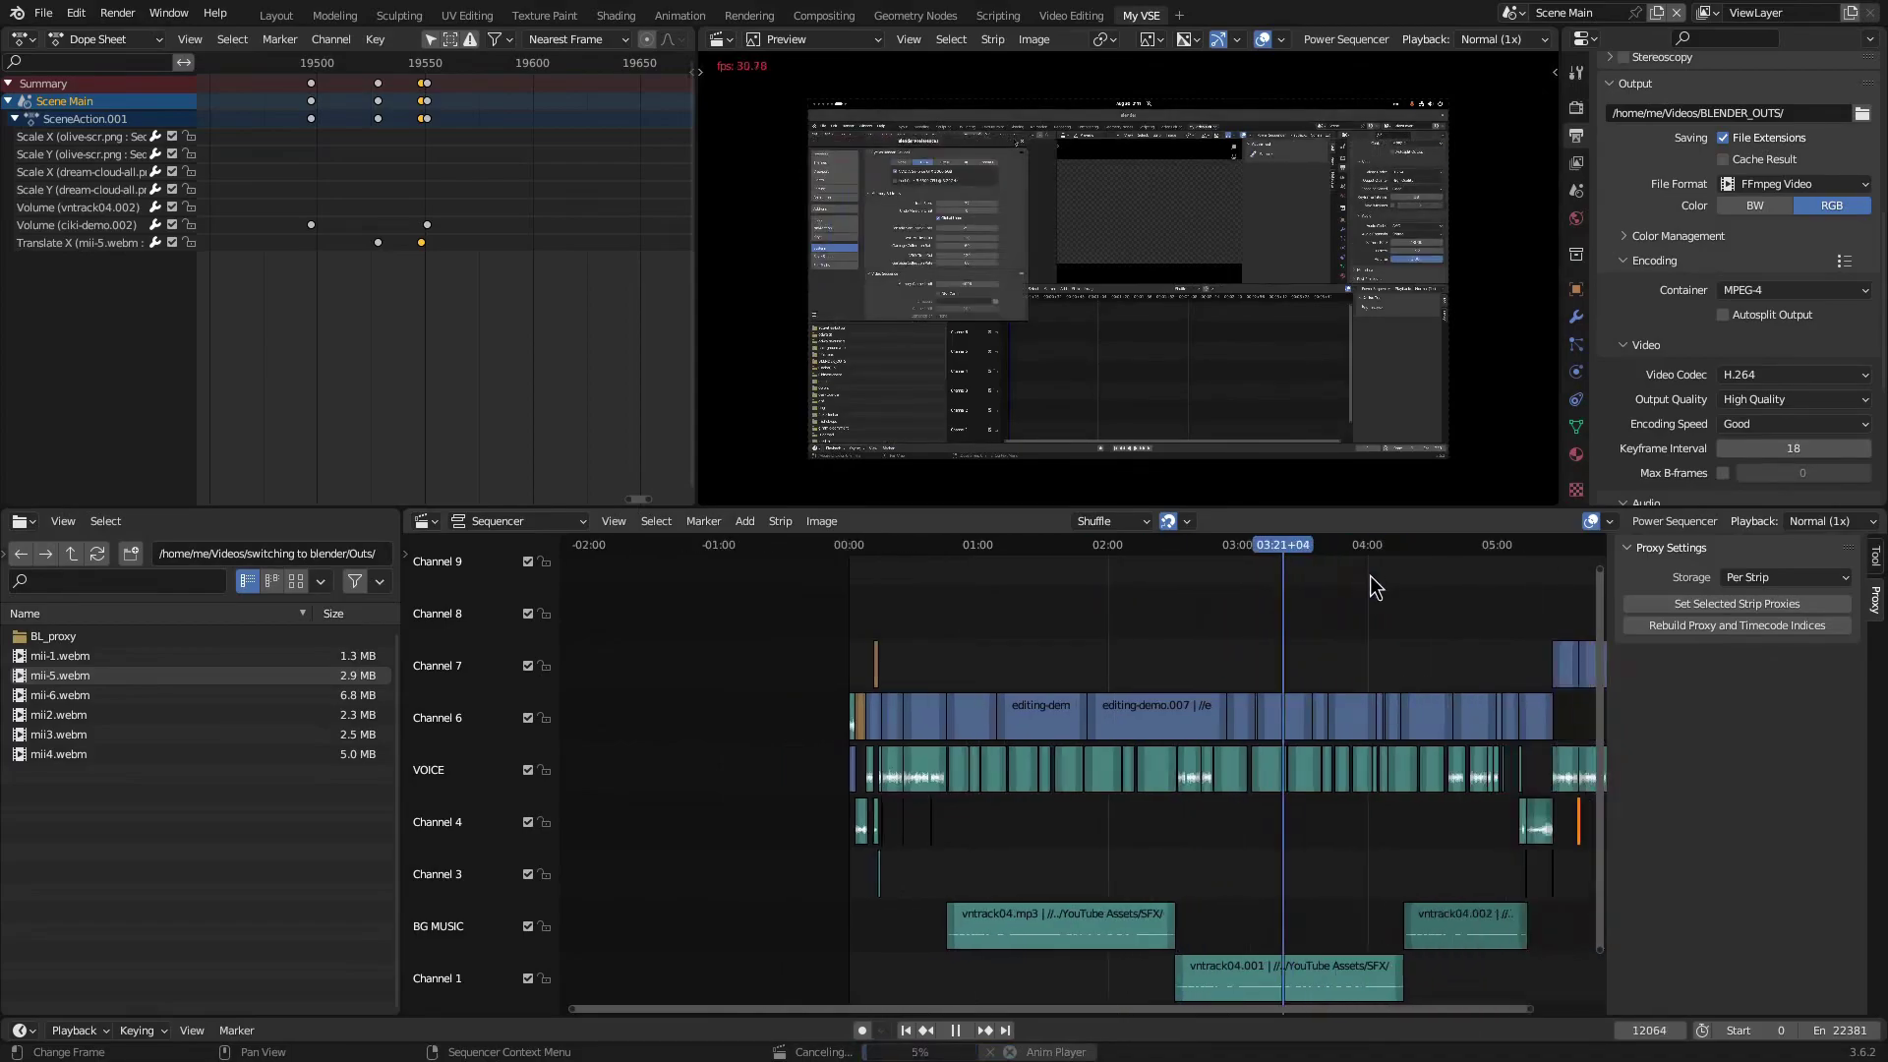
left_click(1503, 567)
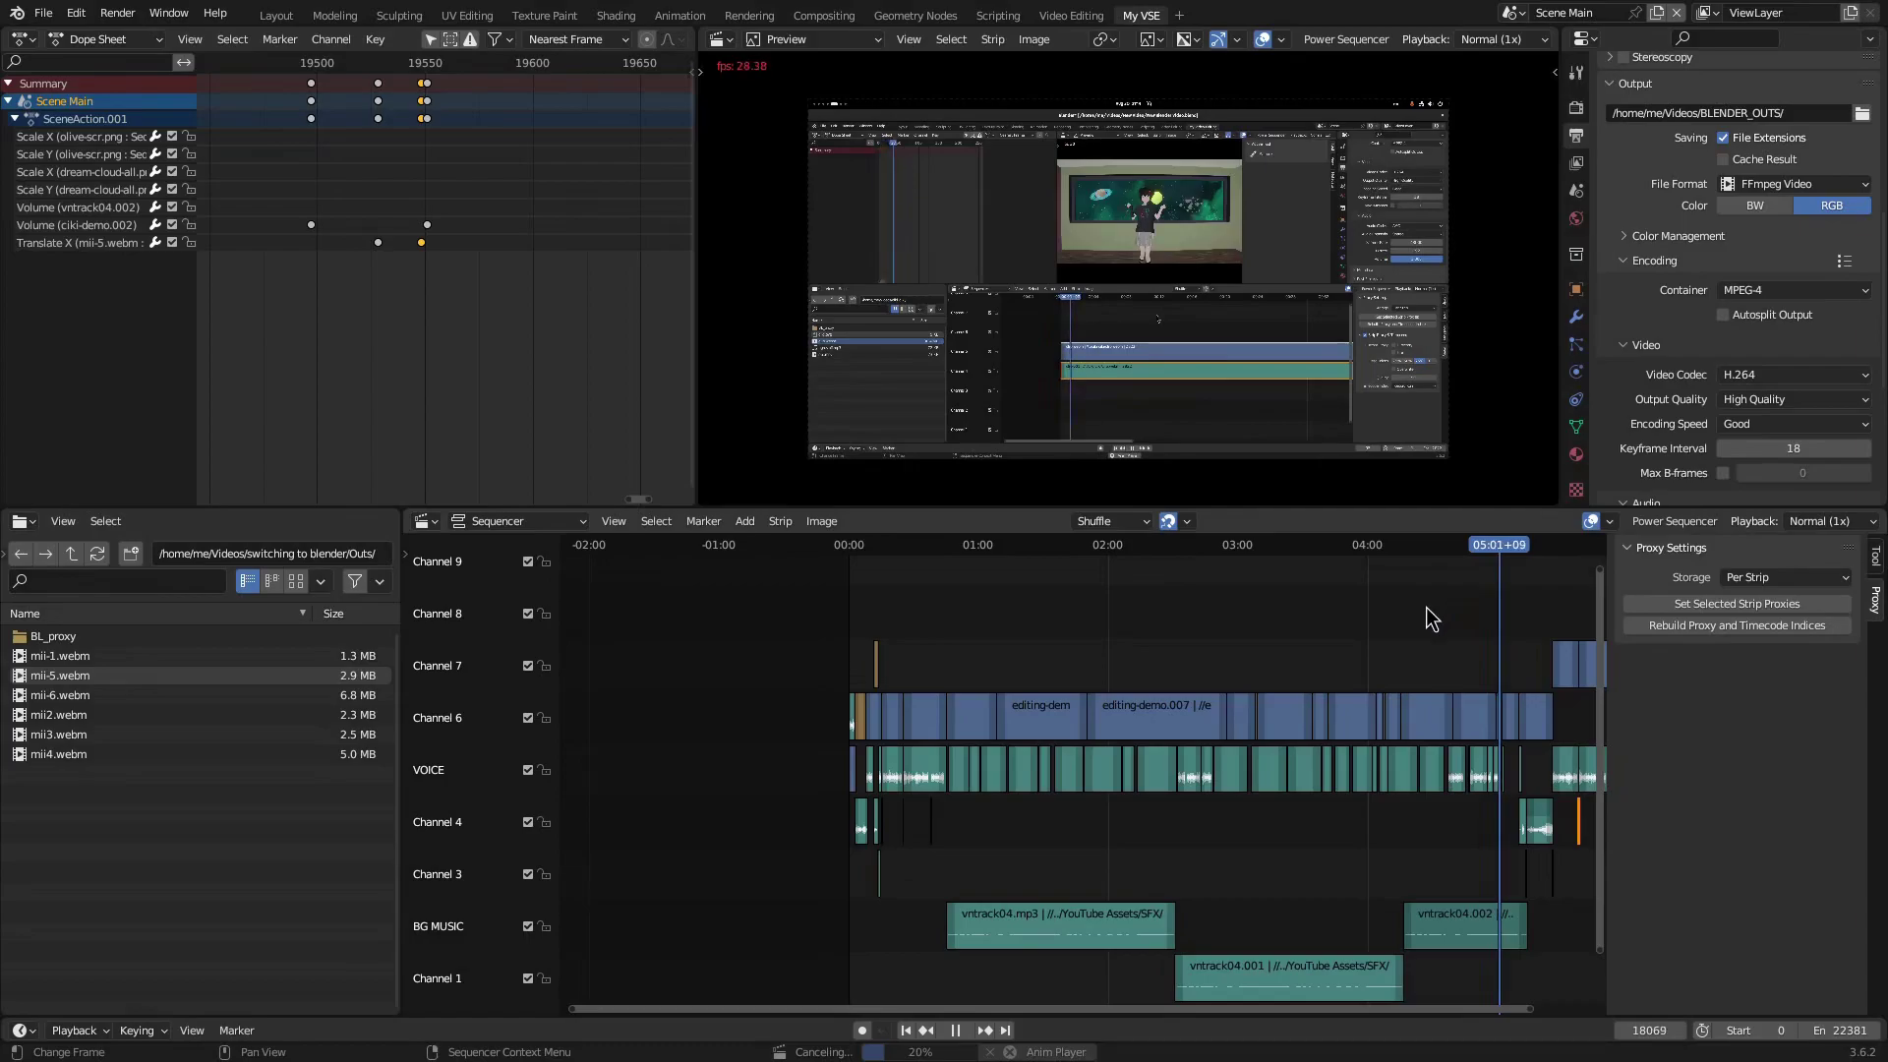
scroll(1424, 621, "down", 1)
scroll(1416, 623, "up", 4)
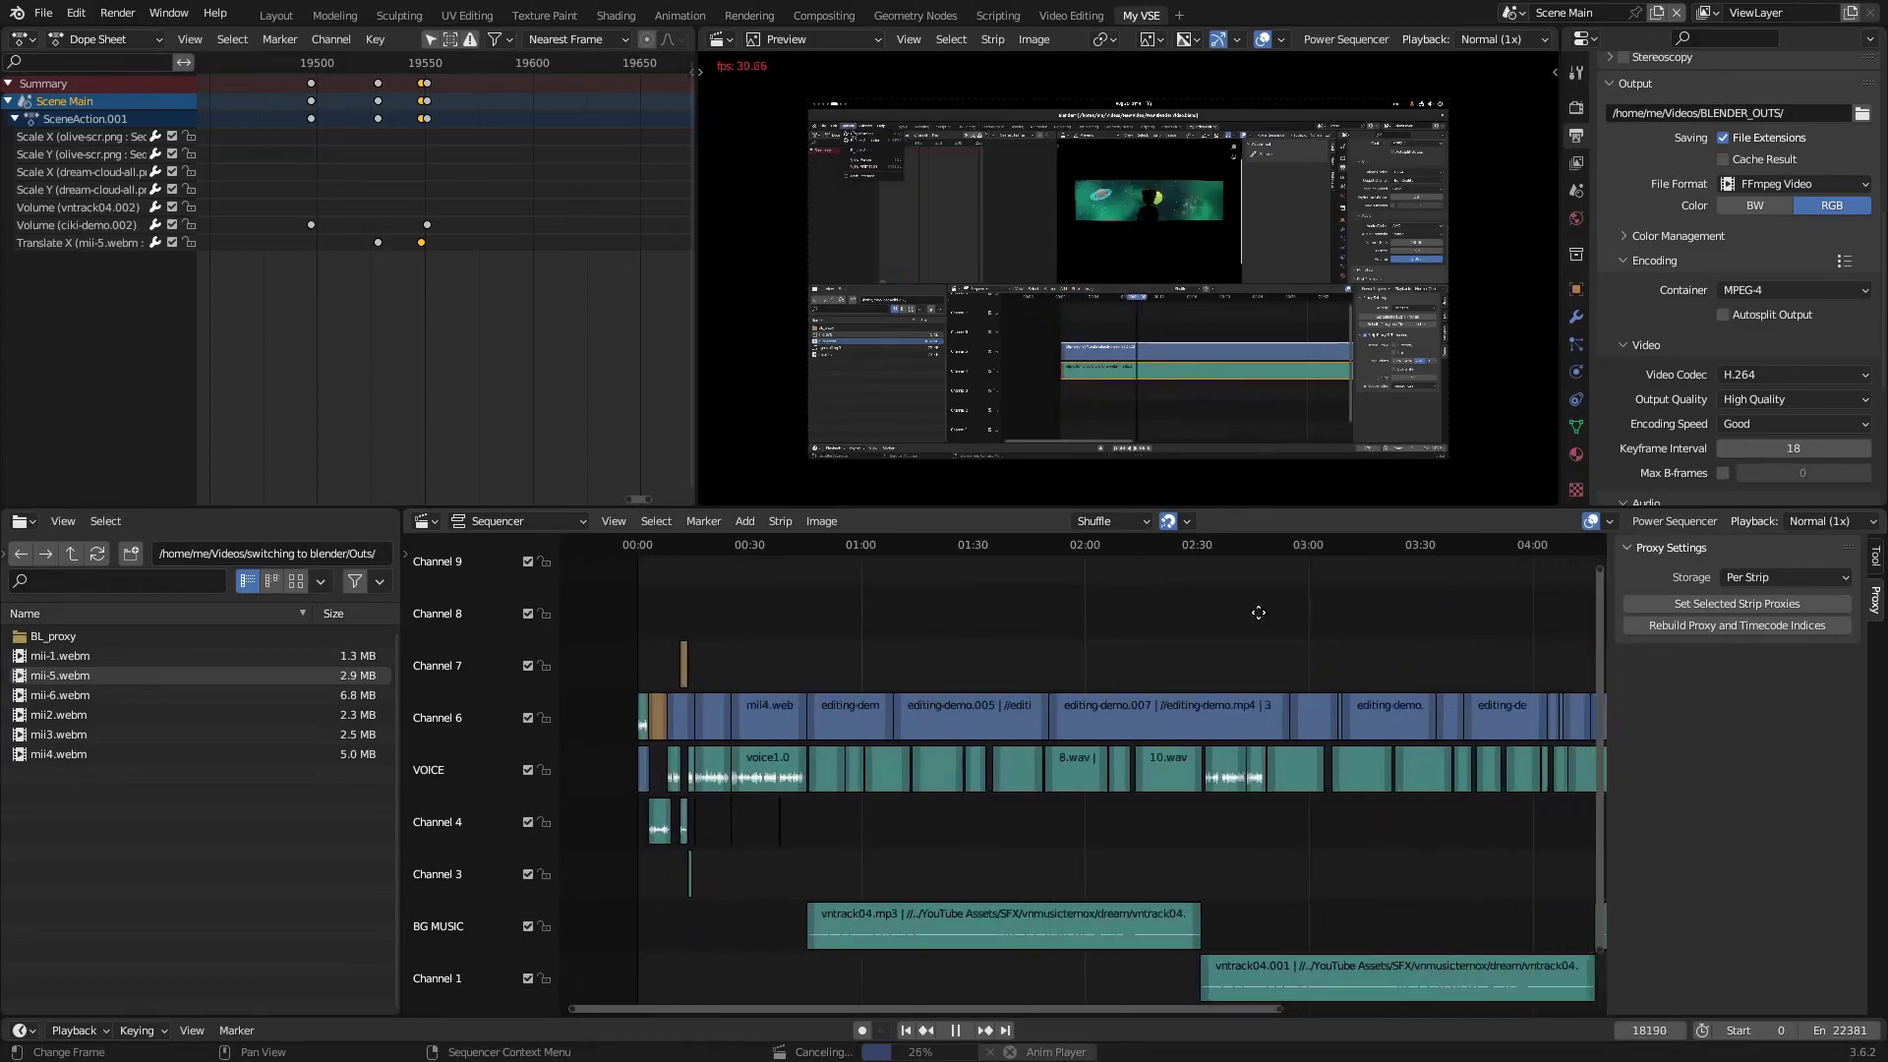